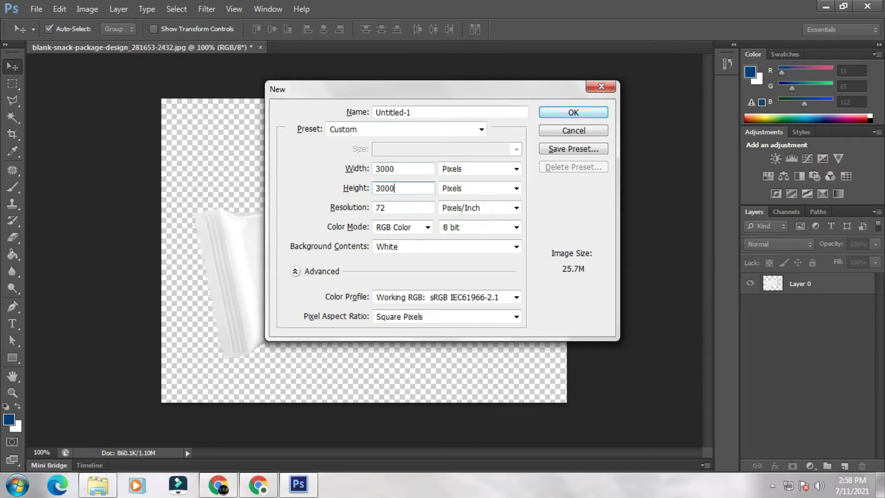
Copy the blank snack wrapper into the new 3000 × 3000 pixel document, close the source image and reposition the wrapper
drag(143, 48, 531, 133)
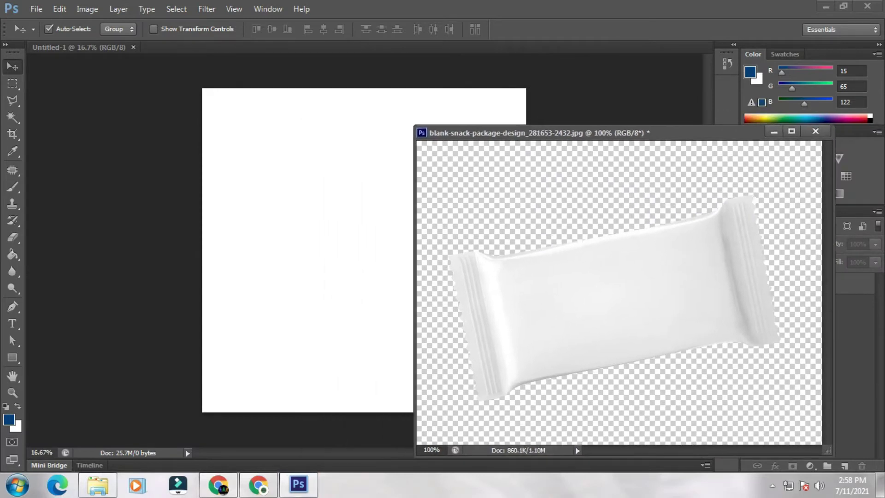
drag(606, 246, 350, 293)
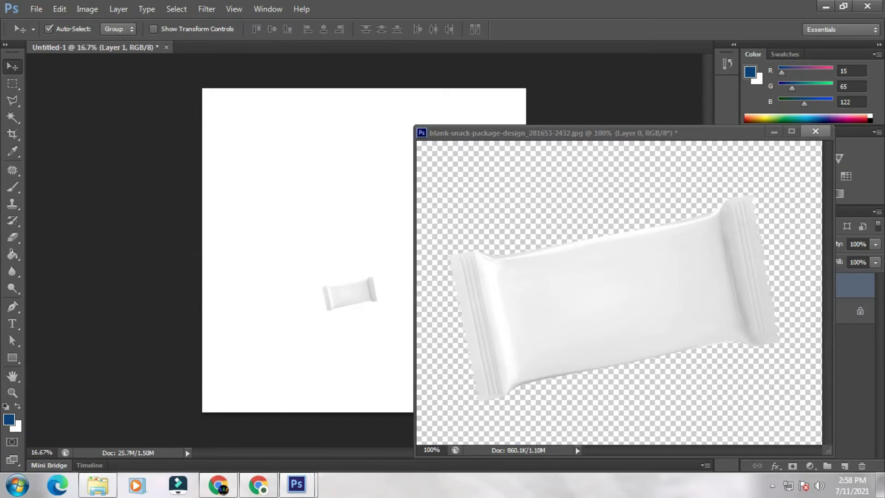
click(816, 131)
drag(349, 294, 322, 255)
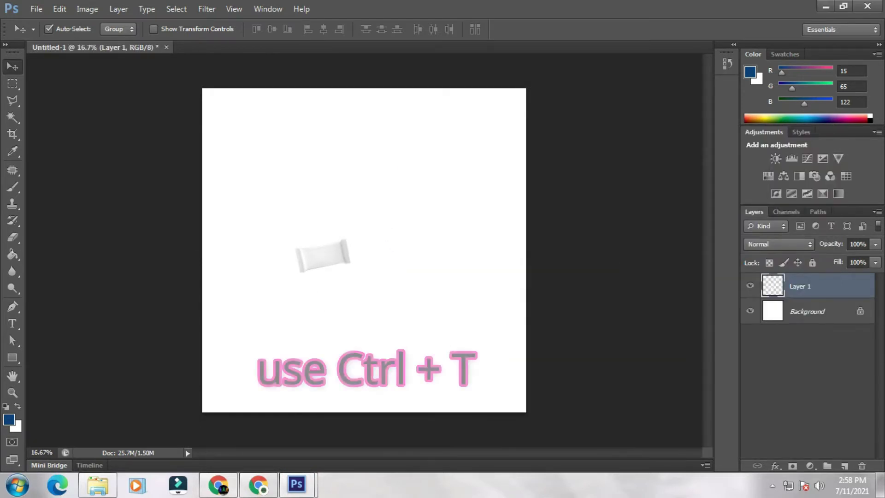
Scale up the wrapper and rotate it until it lies horizontally across the canvas
key(ctrl+t)
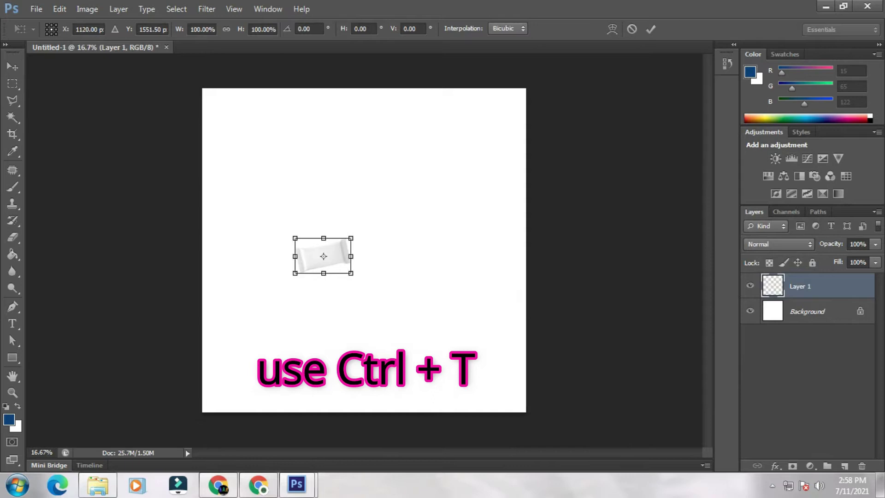
drag(350, 239, 459, 170)
drag(496, 138, 516, 176)
drag(396, 195, 431, 220)
key(Return)
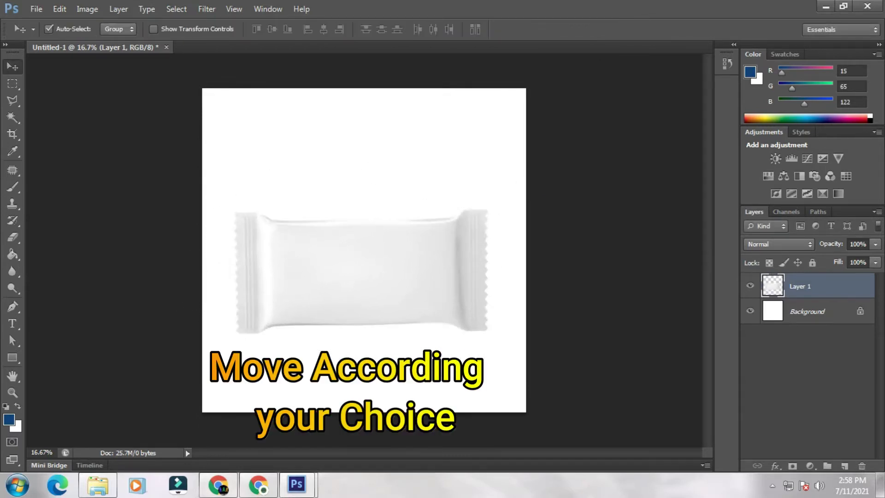
Stretch the wrapper horizontally to nearly the full canvas width and centre it on the page
drag(360, 282, 354, 266)
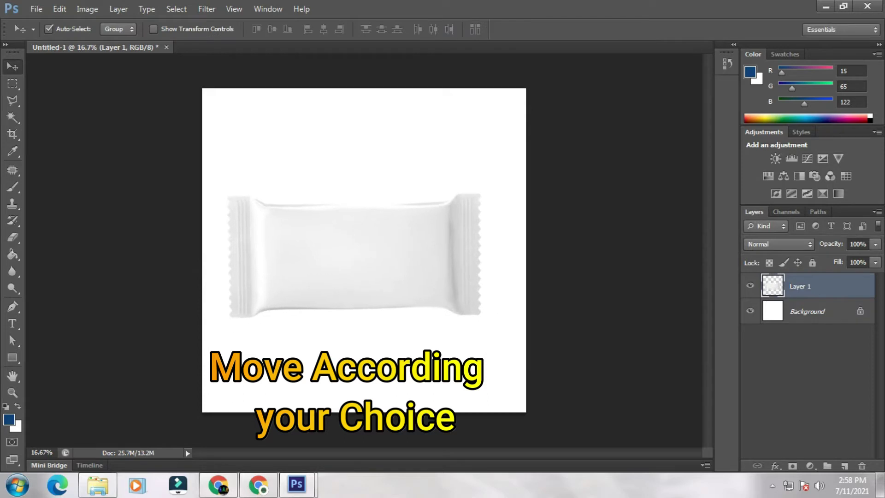
drag(359, 233, 343, 239)
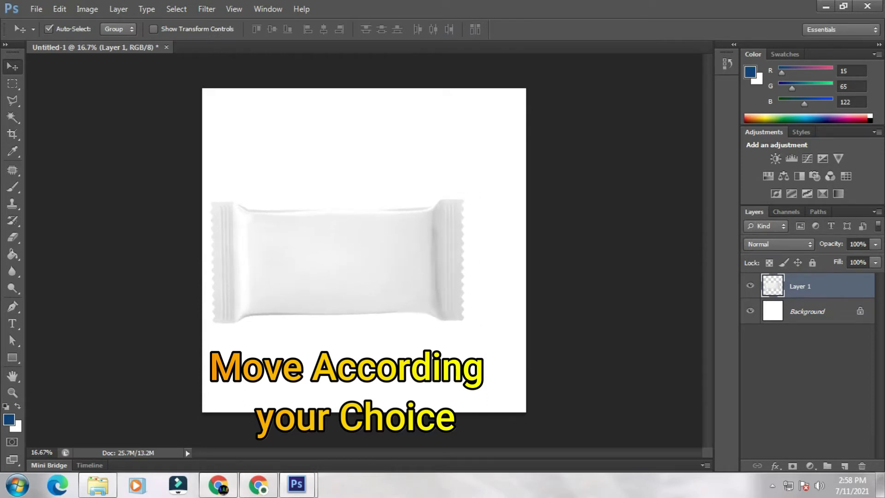
key(ctrl+t)
drag(466, 263, 520, 263)
key(Return)
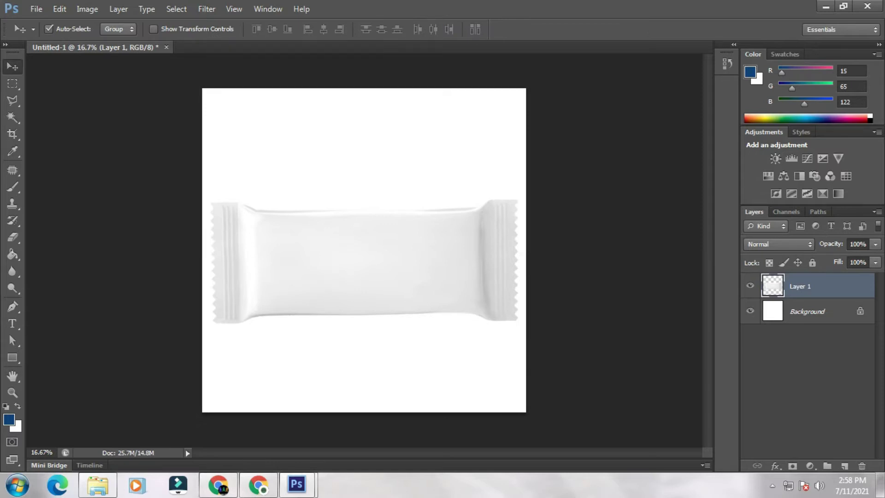
mouse_move(421, 228)
mouse_down()
mouse_move(424, 265)
mouse_move(412, 239)
mouse_move(427, 249)
mouse_move(414, 221)
mouse_move(421, 226)
mouse_up()
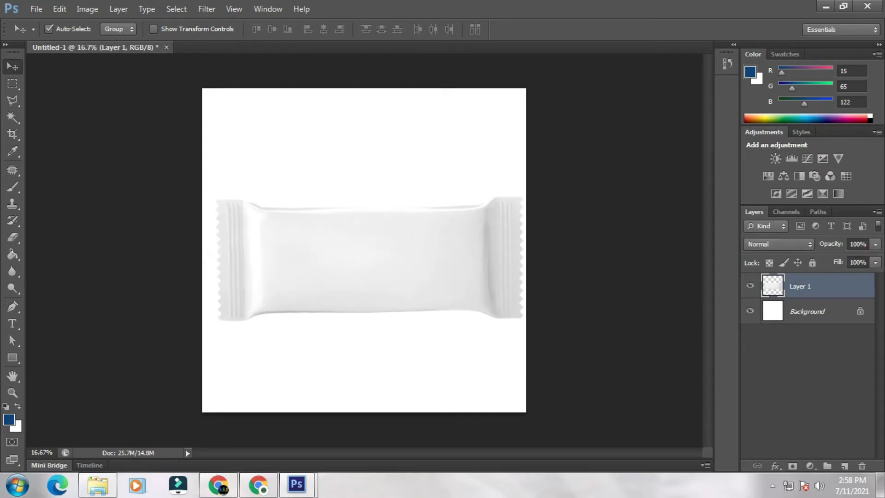
Convert the Background into a regular layer named Layer 0 and add a full-canvas Solid Color fill layer in f4f4f4 above it
double_click(807, 311)
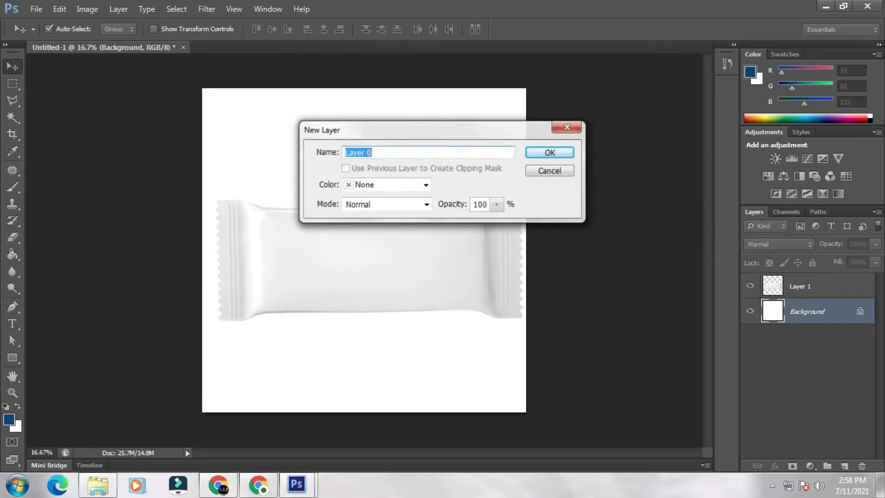
click(560, 151)
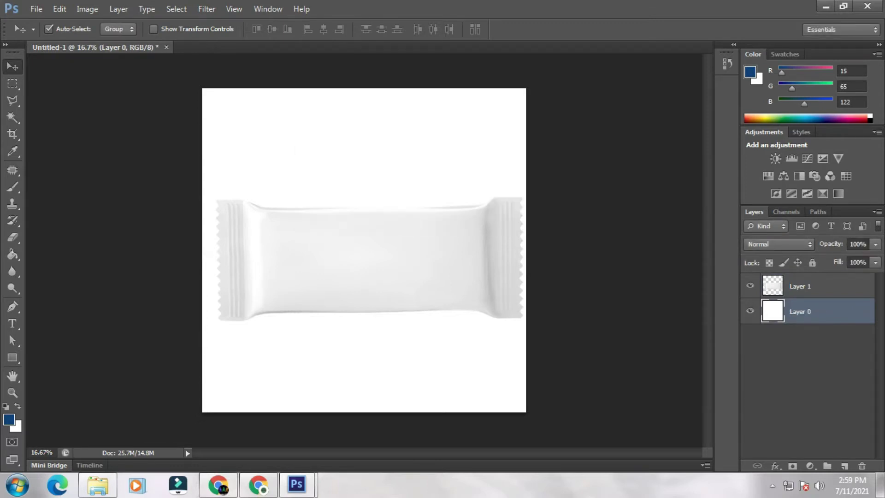
key(w)
key(ctrl+a)
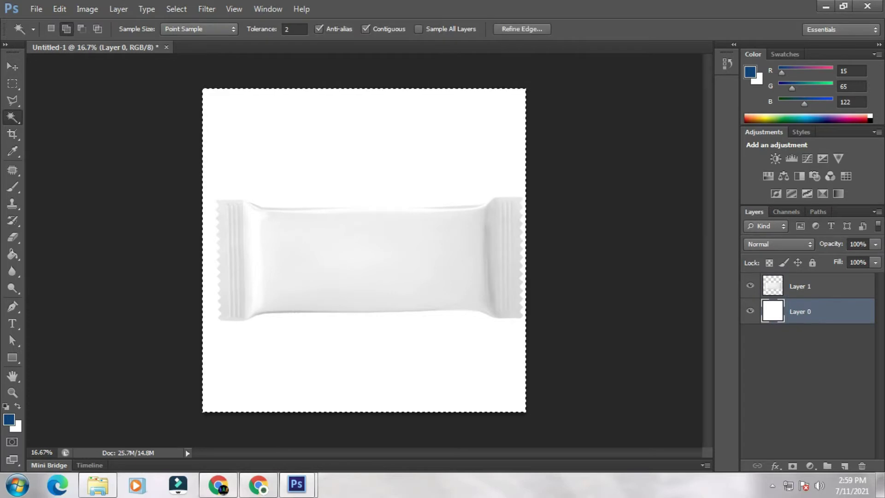
click(810, 466)
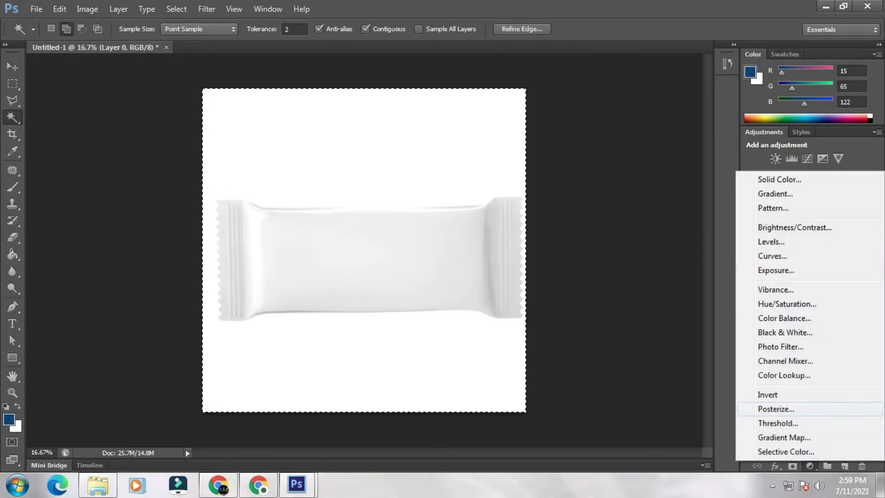
click(779, 180)
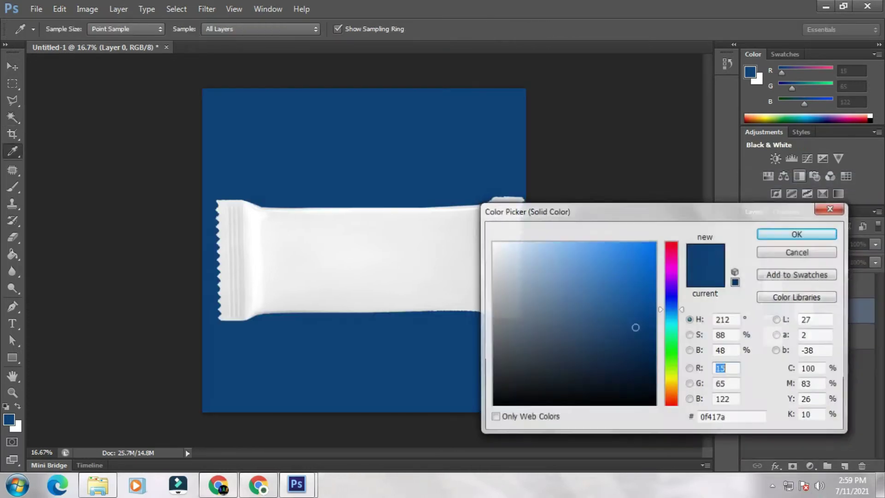
drag(500, 259, 493, 249)
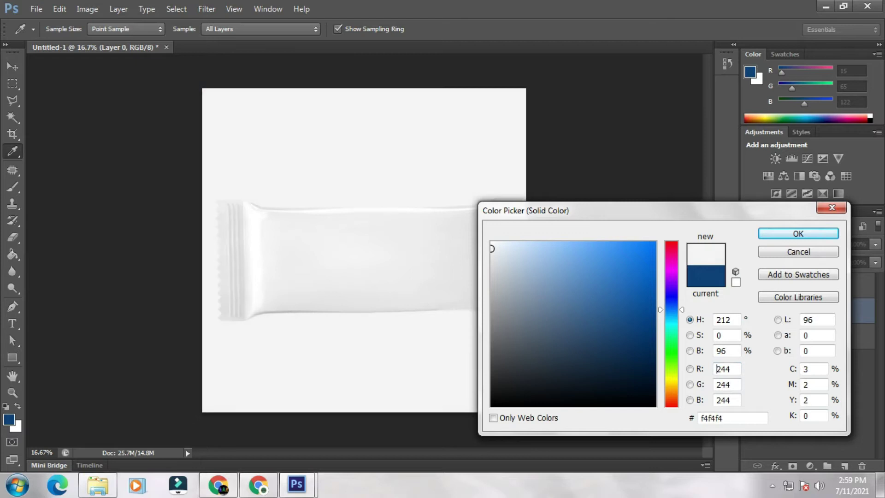
key(Return)
key(w)
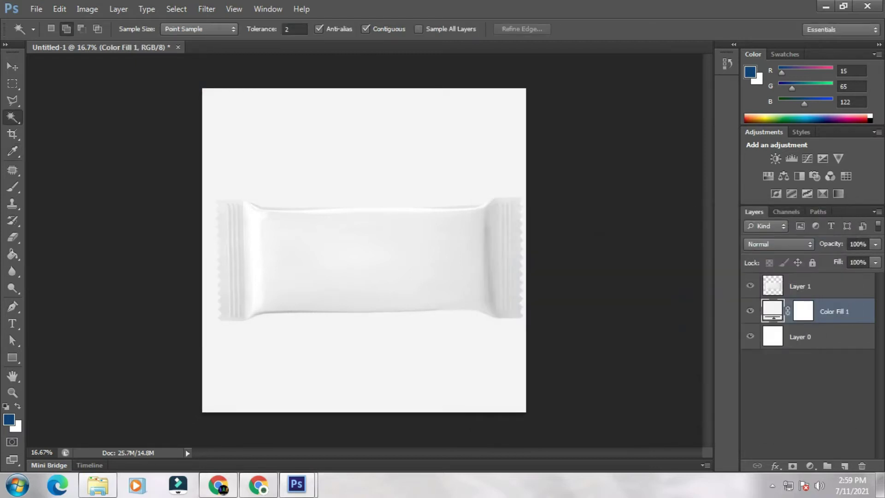
Load the wrapper's outline from Layer 1 as a selection and add a Solid Color fill layer masked to it
click(820, 287)
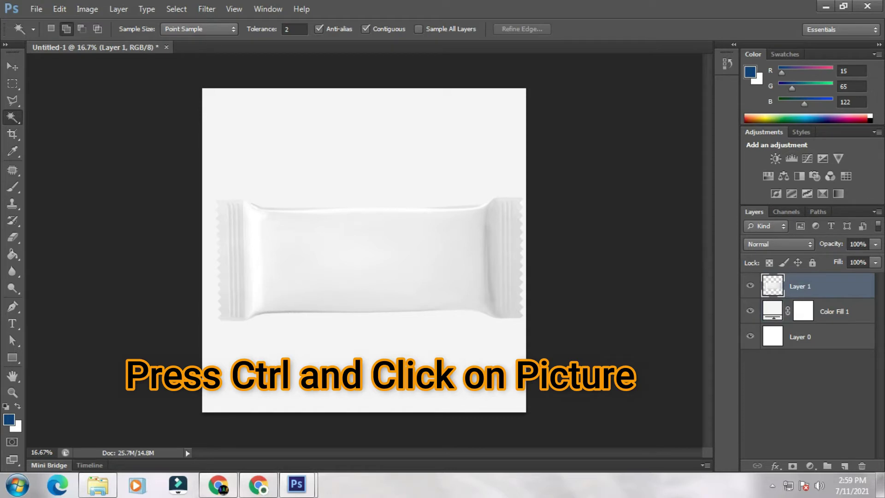
ctrl+click(773, 285)
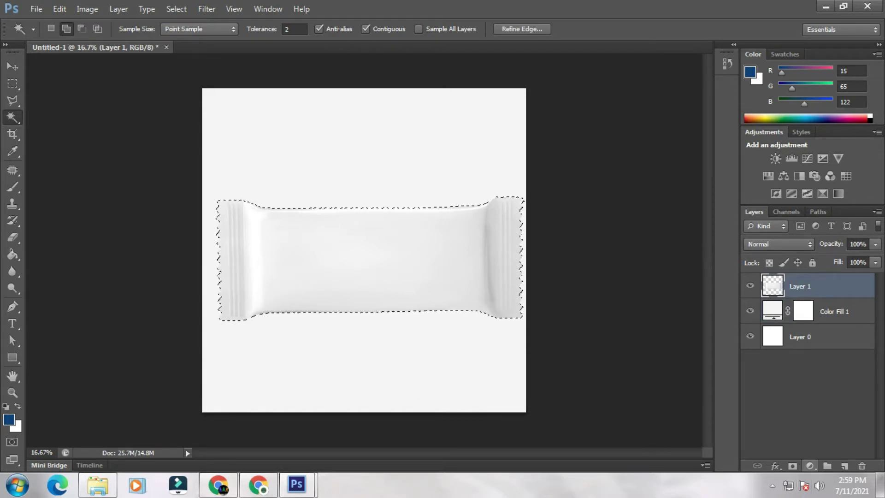
click(810, 465)
click(765, 188)
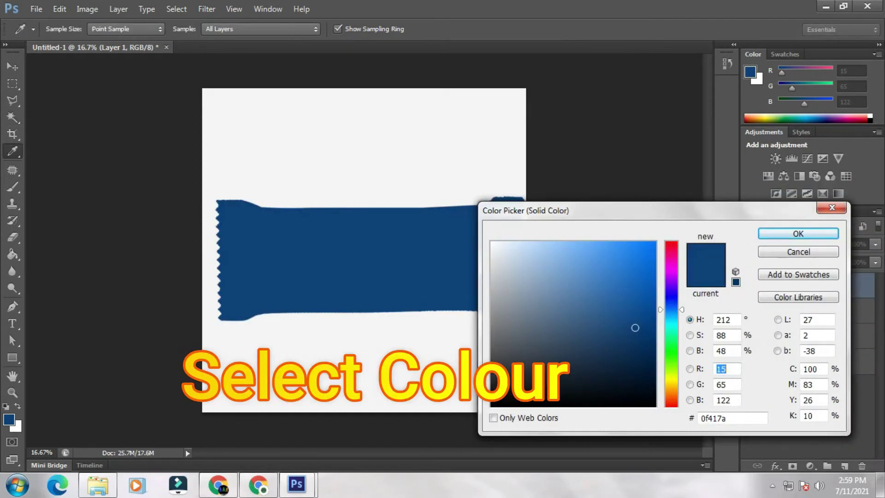
Set the wrapper's fill colour to dark red 79000e and the fill layer's blend mode to Multiply
click(672, 244)
click(650, 303)
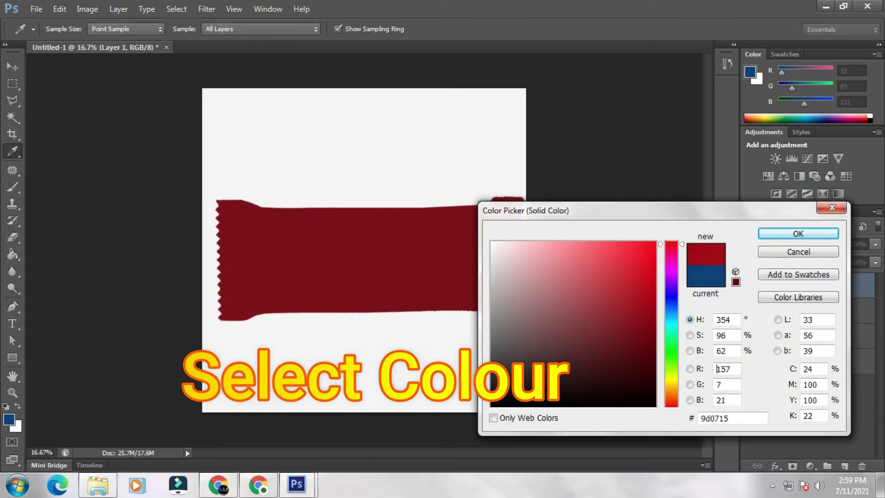
click(655, 308)
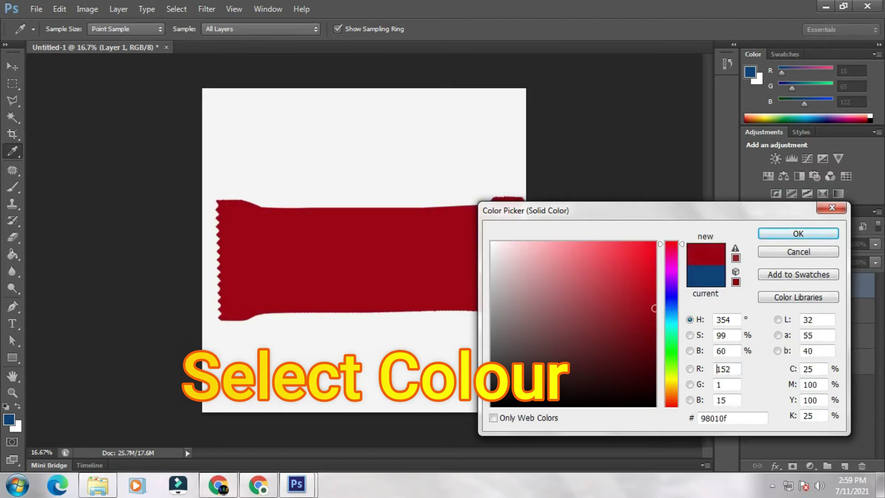
click(655, 315)
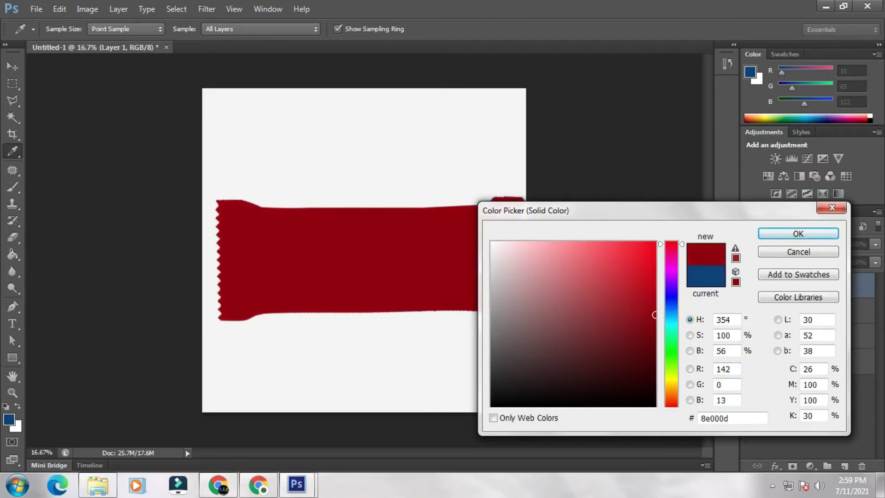
click(717, 369)
drag(672, 245, 672, 246)
click(672, 250)
click(672, 245)
click(672, 245)
click(655, 328)
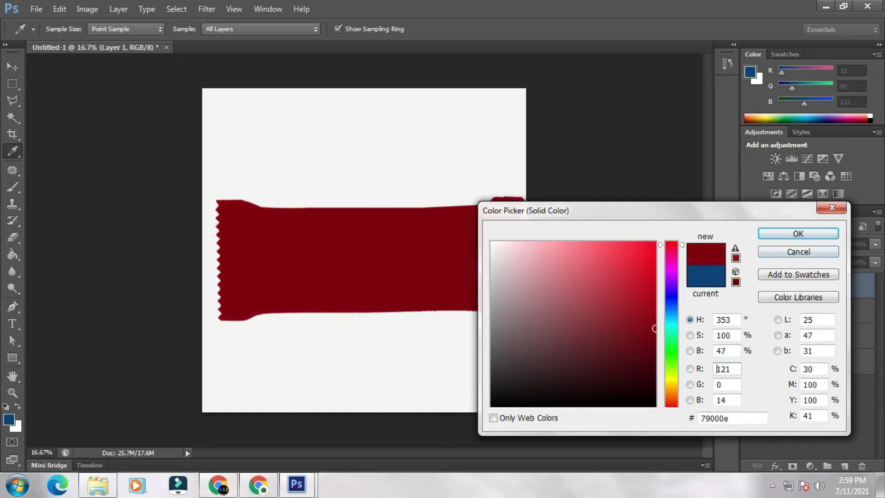
click(798, 234)
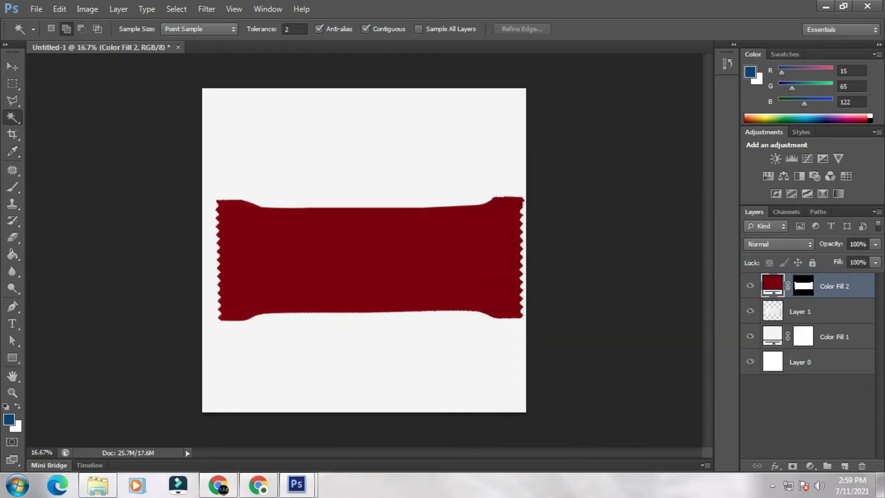
click(779, 245)
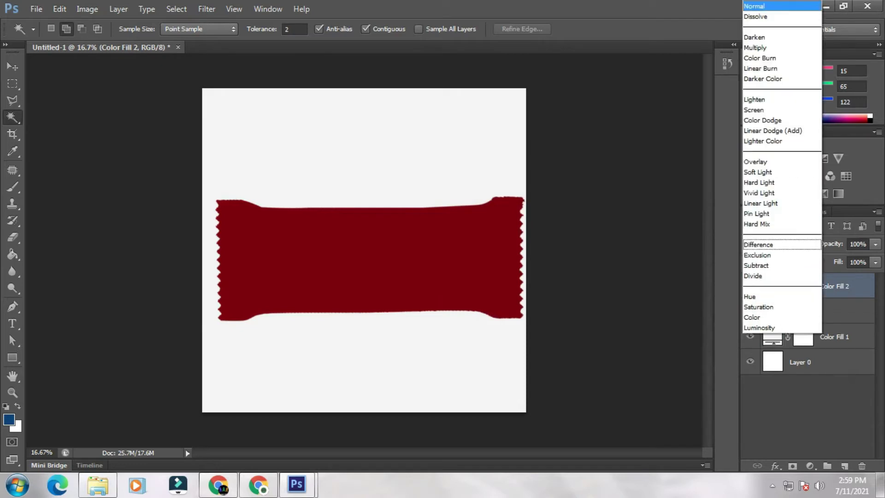
click(760, 47)
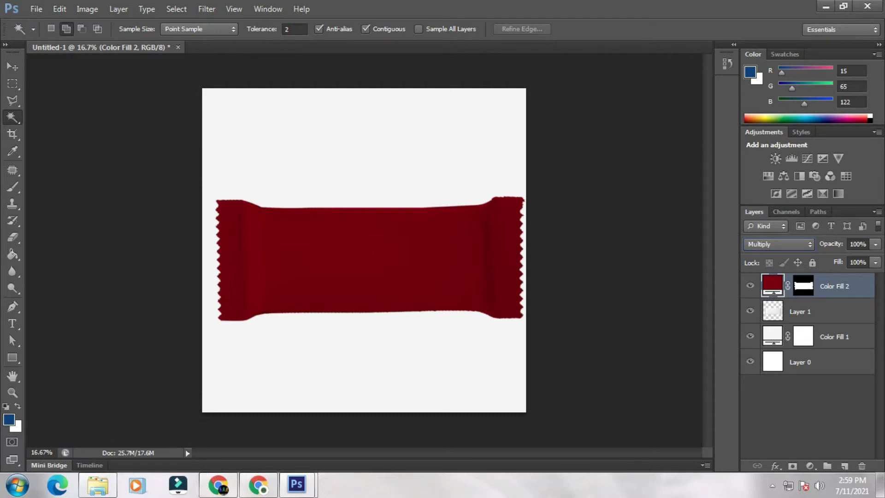
Draw a narrow vertical rectangle shape, about 168 × 1098 px, directly above Layer 1 along the inner edge of the wrapper's left seal
click(818, 312)
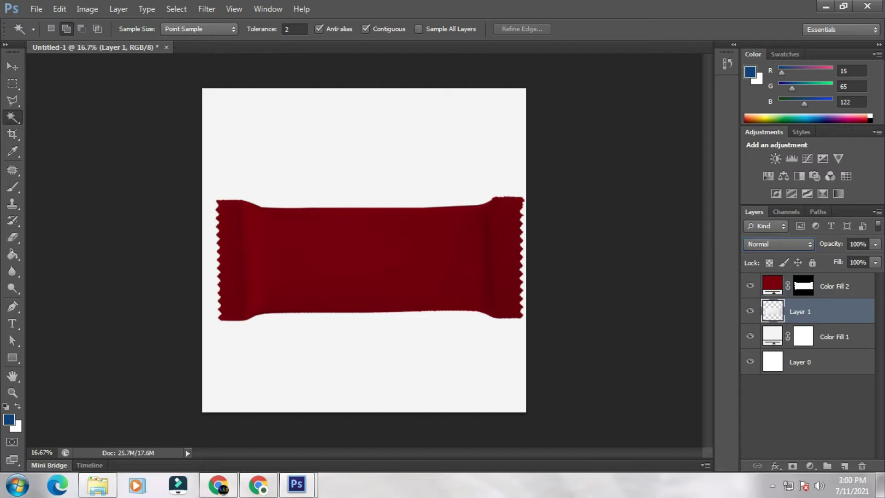
key(v)
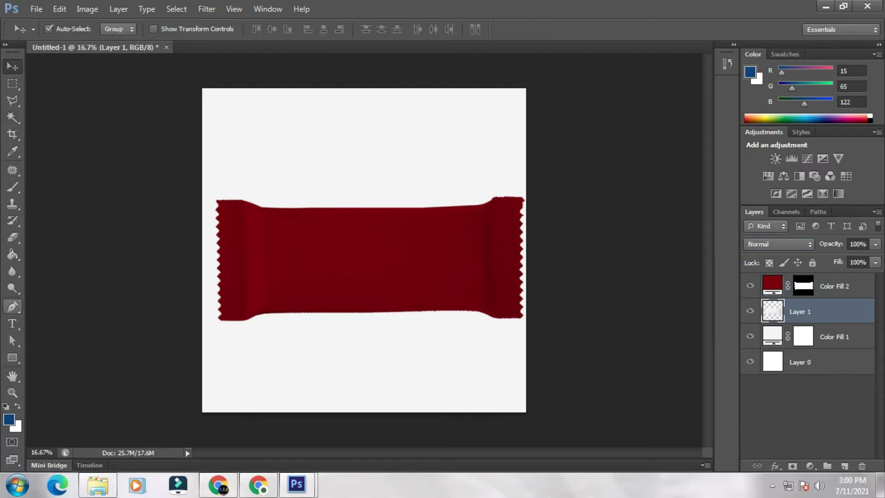
key(u)
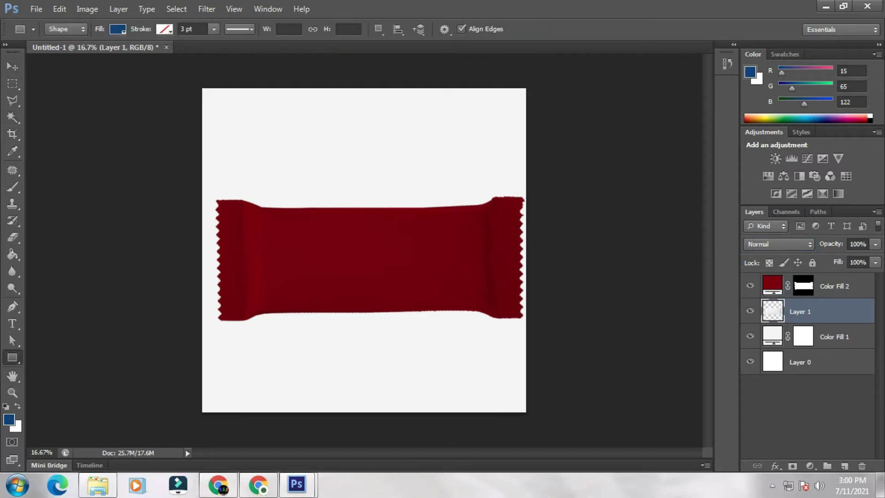
drag(243, 202, 261, 319)
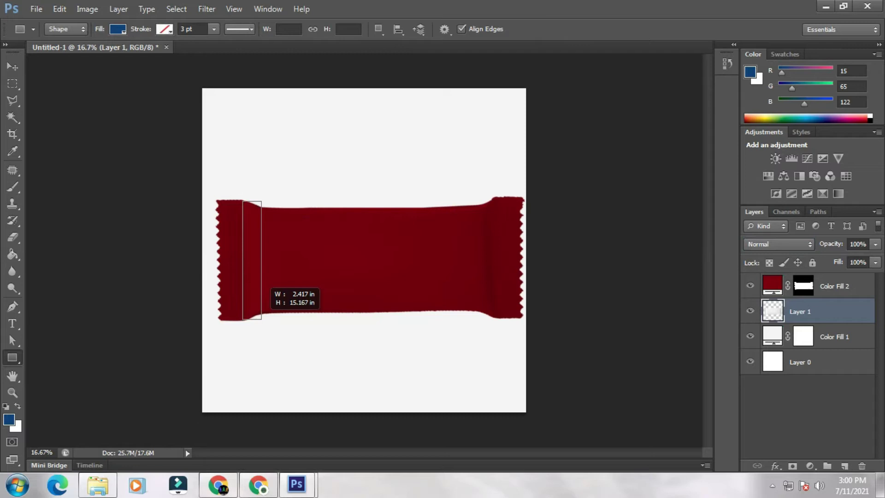
drag(262, 319, 262, 319)
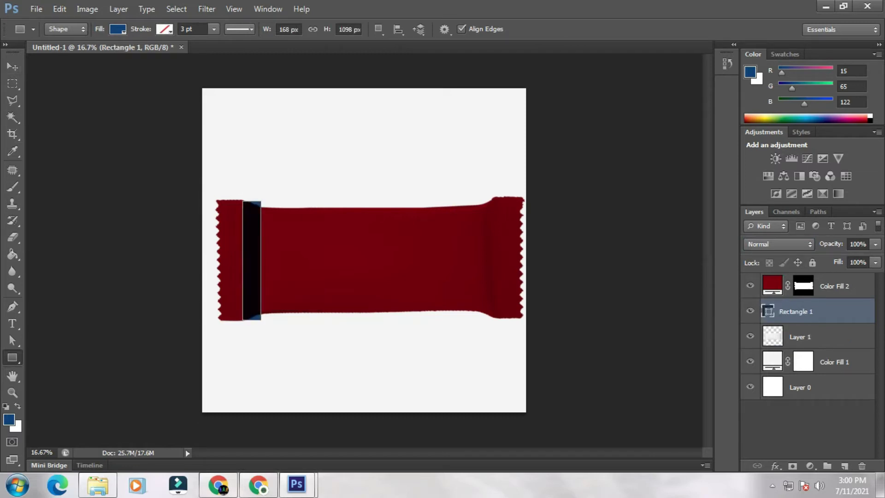
click(117, 29)
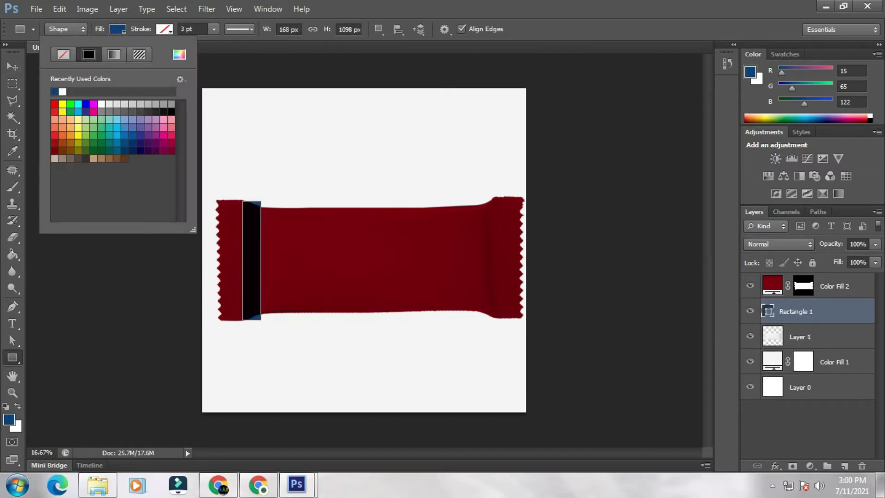
click(299, 157)
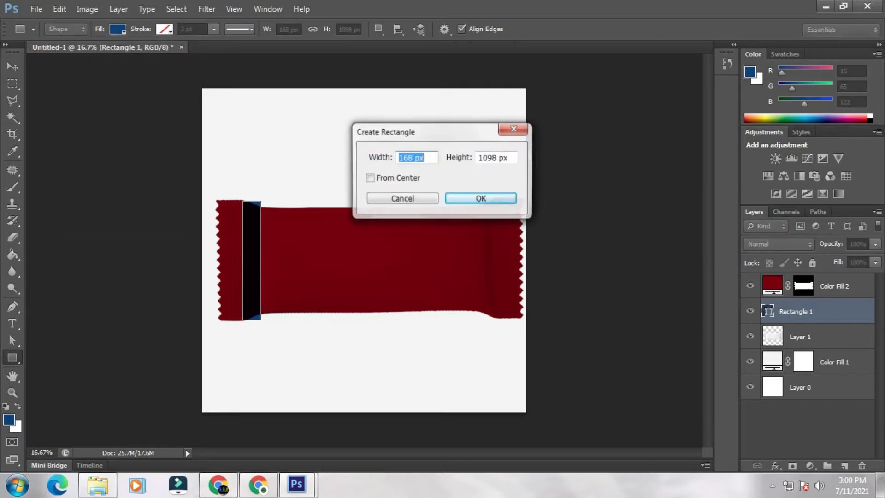
key(Escape)
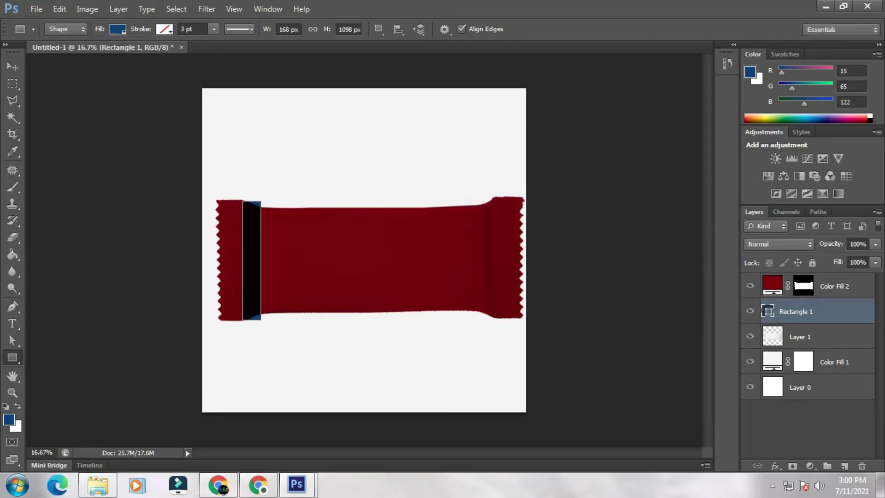
Set the narrow rectangle's fill to the red sampled from the wrapper's body, darkened slightly
click(117, 29)
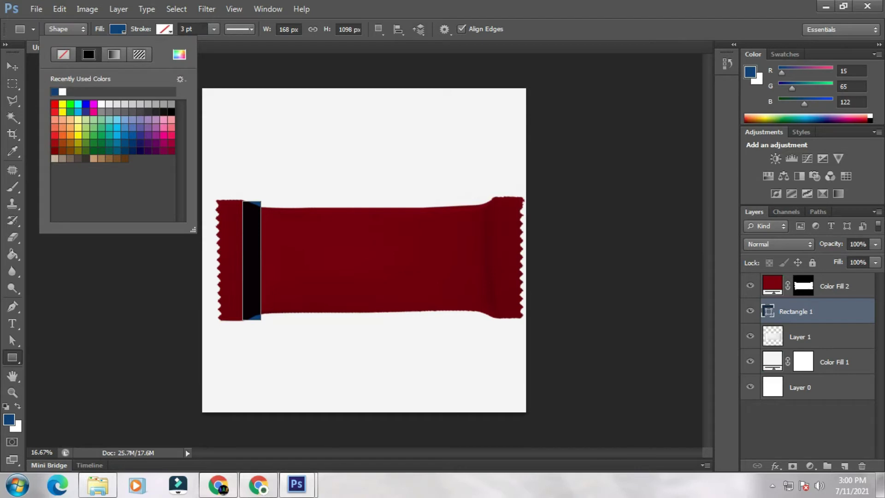
click(179, 55)
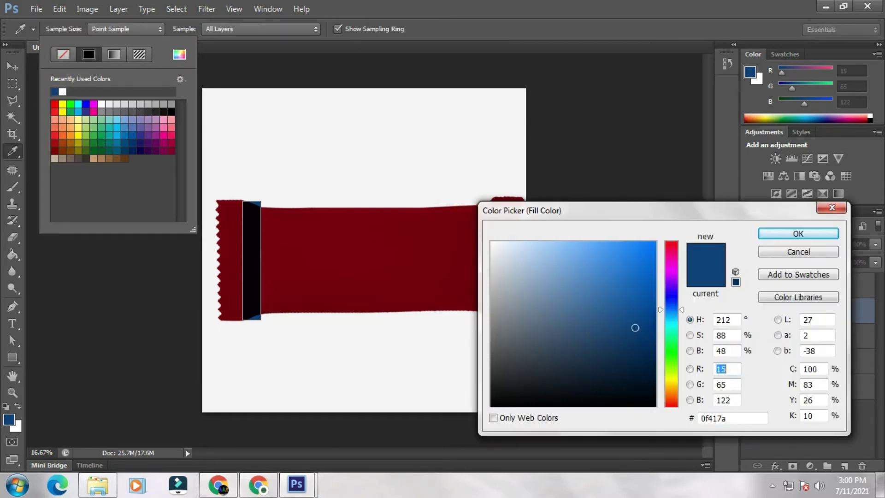
click(314, 258)
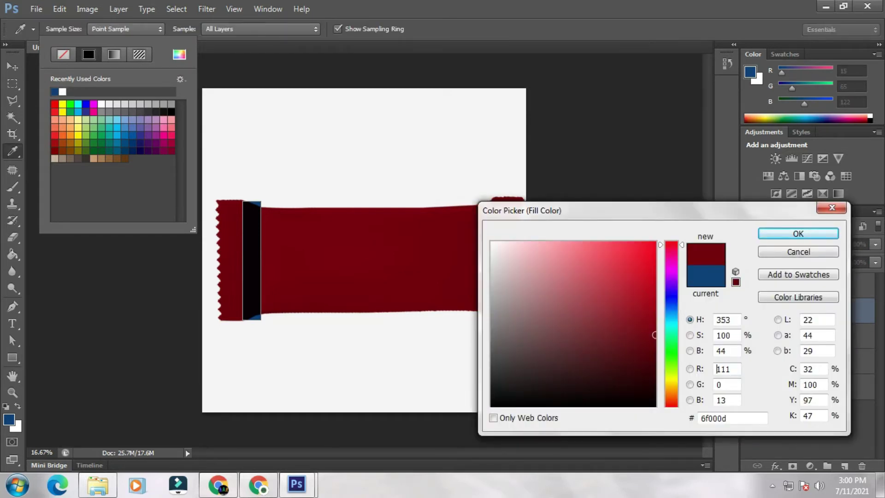
drag(655, 335, 653, 354)
key(Return)
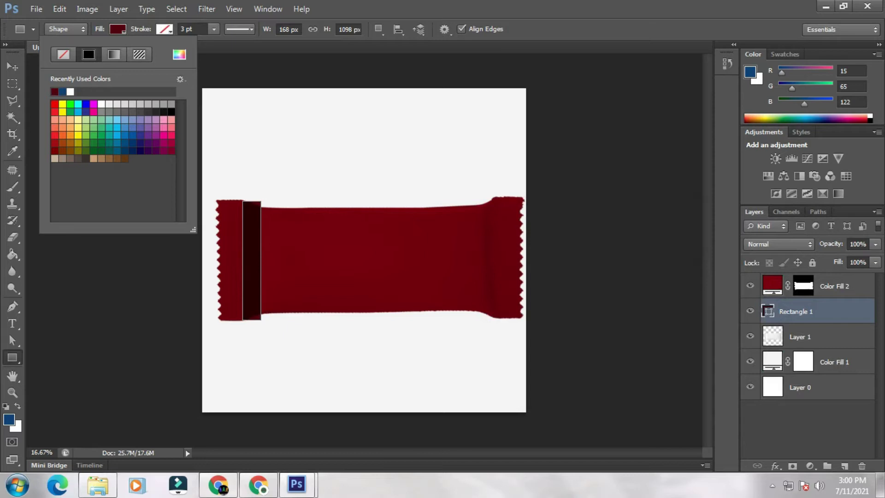
Set the narrow rectangle's stroke width to 0 pt
click(214, 29)
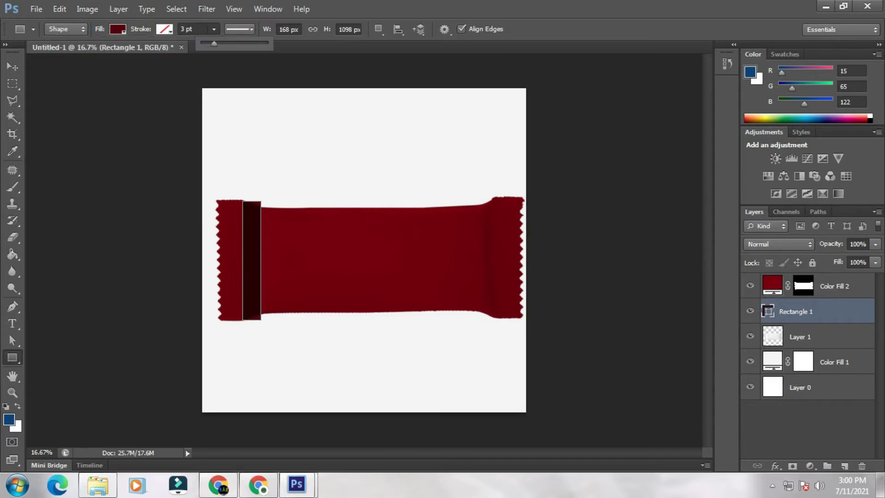
drag(214, 44, 201, 43)
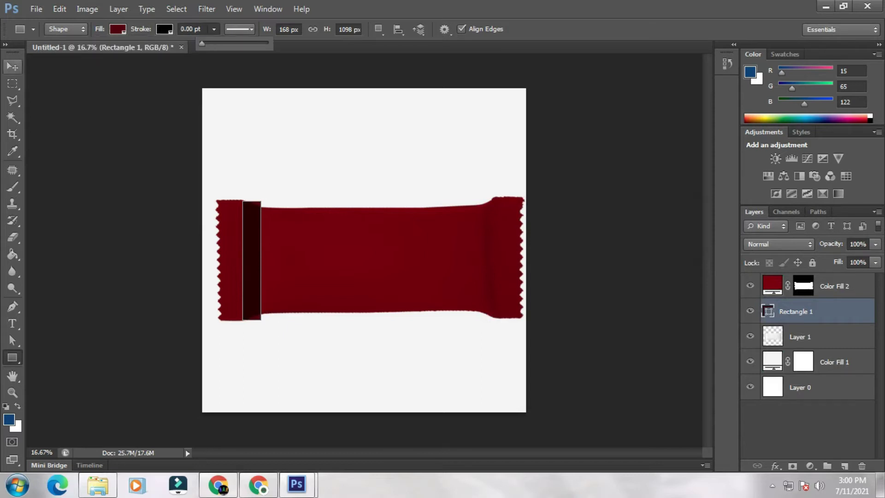
click(214, 29)
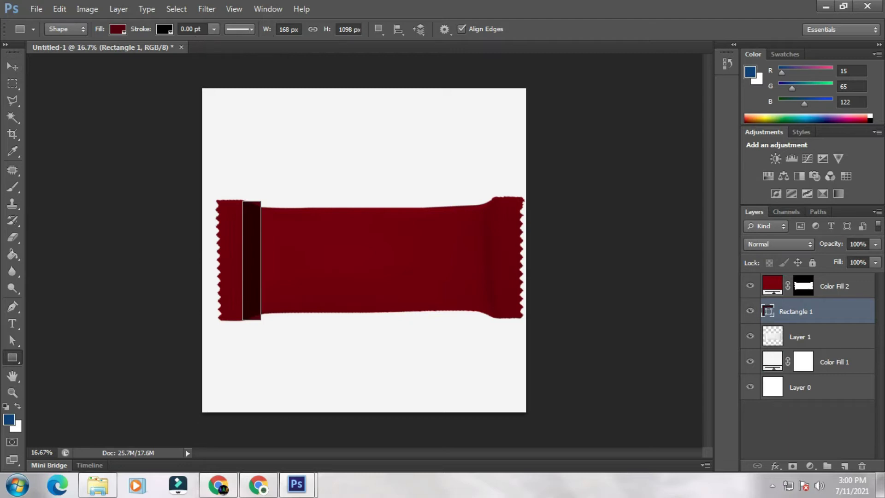
Add an anchor point midway along the rectangle's right edge and pull it outward until the shape is about 240 px wide
key(a)
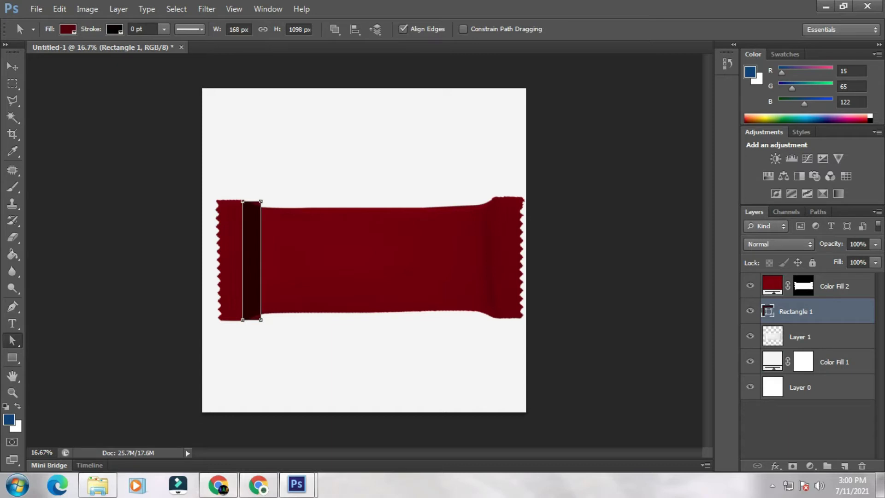
right_click(261, 258)
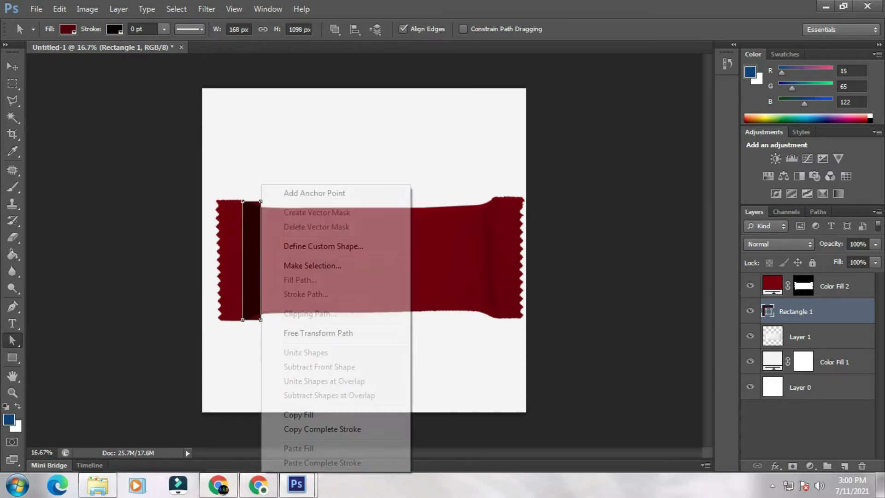
click(314, 193)
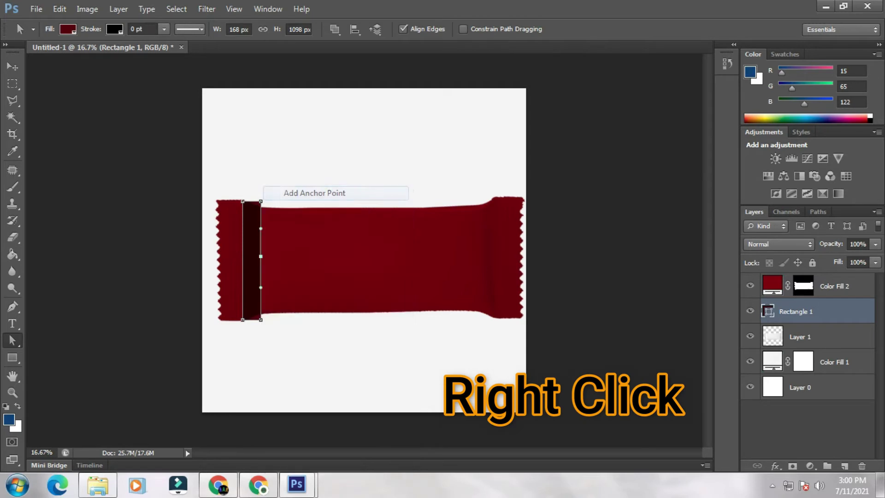
drag(261, 257, 269, 259)
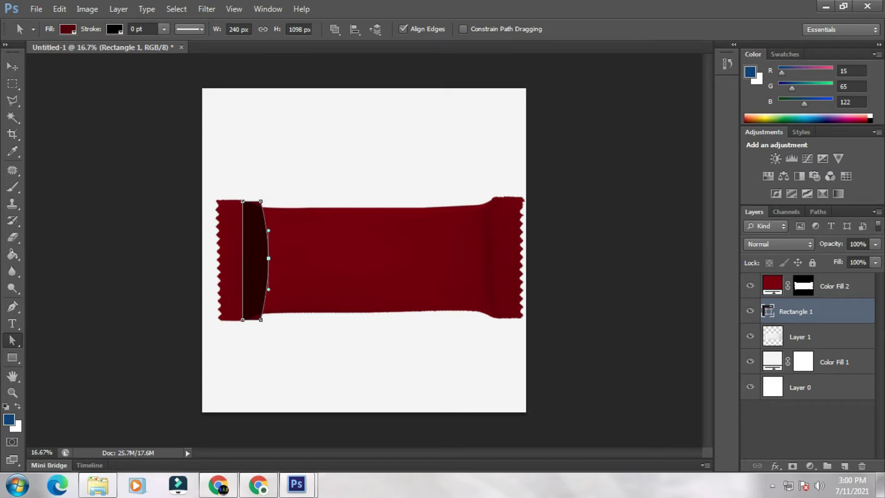
Delete the shape's upper-right and lower-right anchor points and pull the curved edge inward to a width of about 174 px
right_click(261, 202)
click(318, 190)
right_click(261, 319)
click(318, 38)
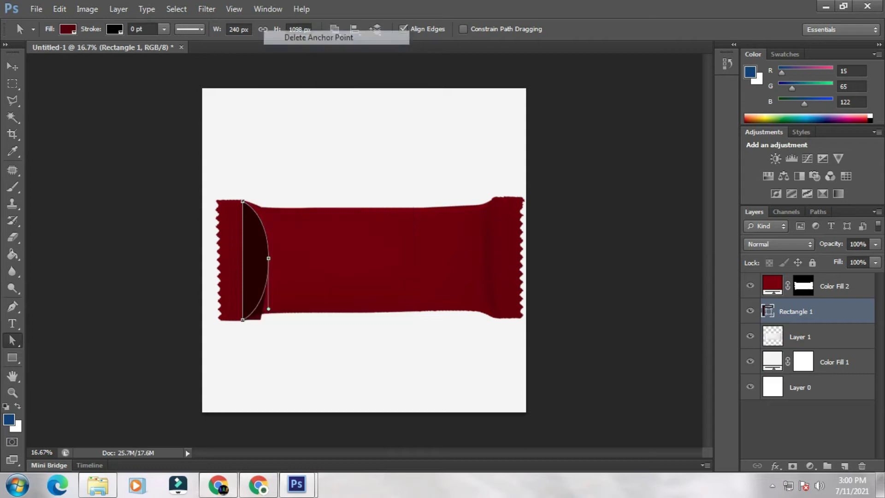
drag(268, 258, 261, 261)
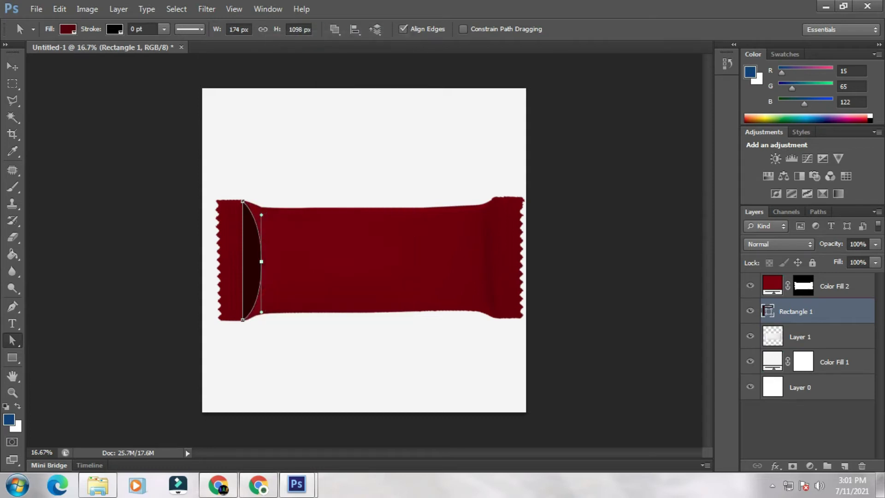
Rasterize the curved Rectangle 1 shape and apply a Gaussian Blur with a radius of 72.1 pixels
key(v)
click(834, 287)
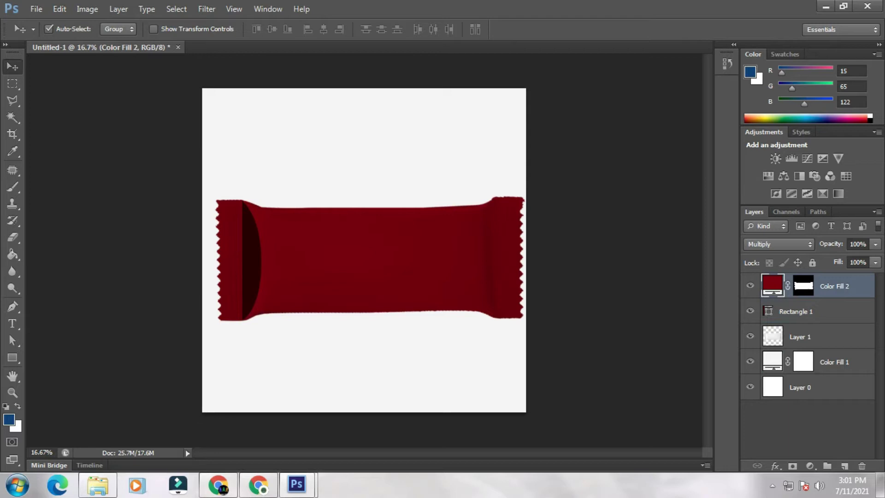
click(797, 311)
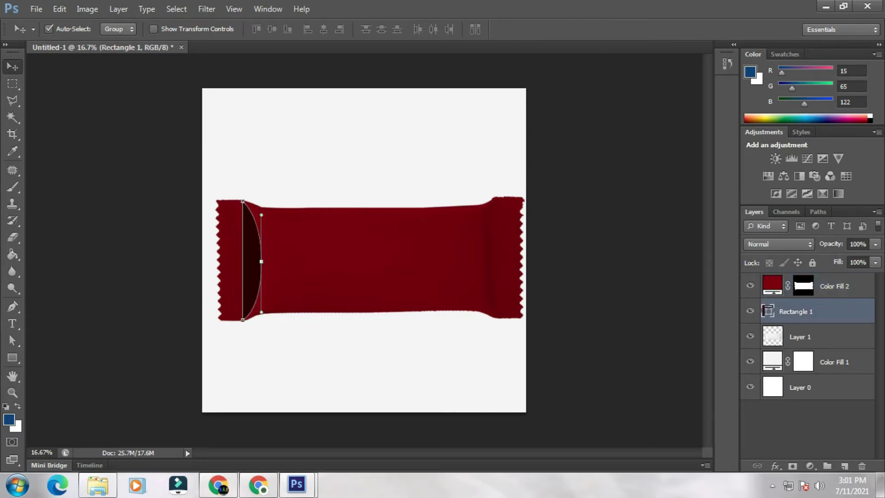
click(207, 8)
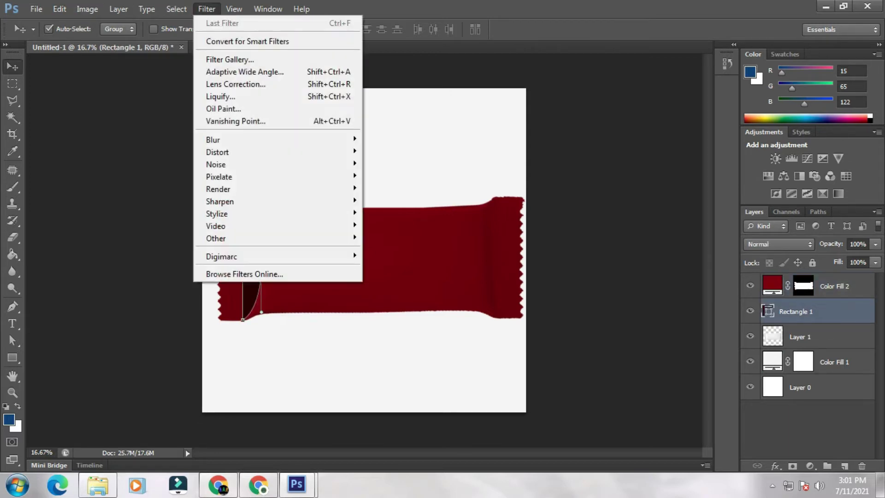
mouse_move(217, 140)
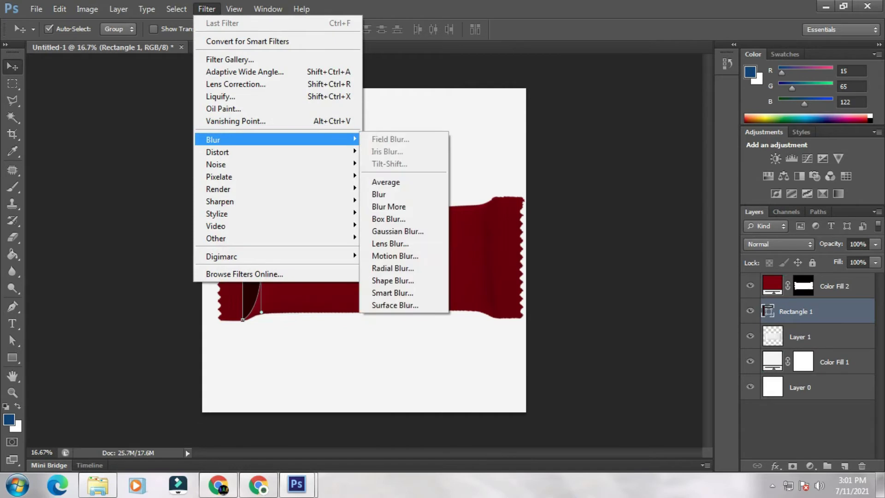
click(398, 231)
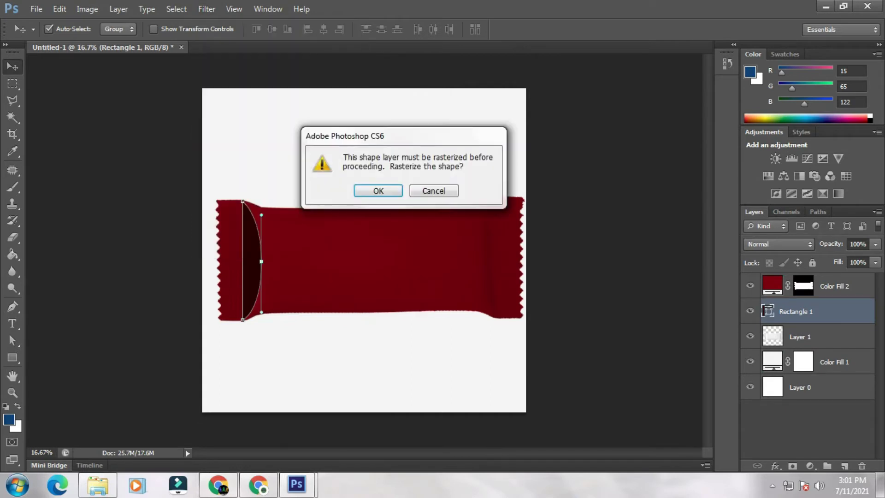
key(Return)
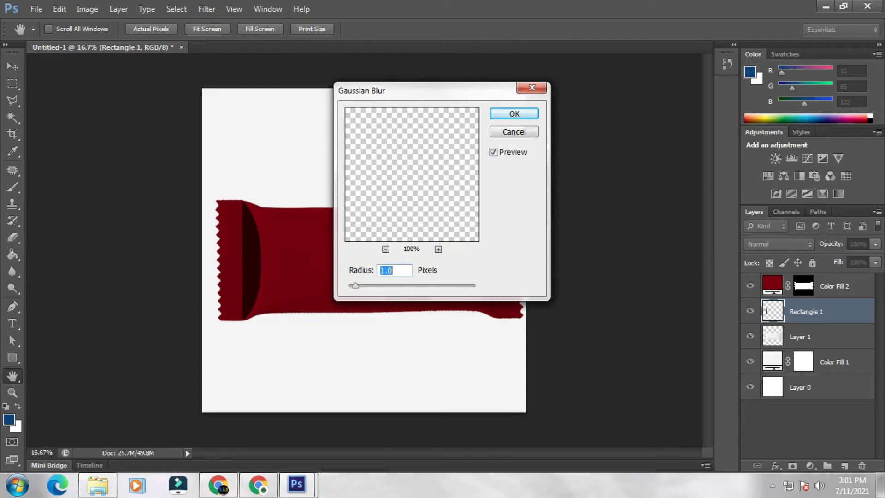
key(Up)
key(Up)
key(Up)
key(Up)
key(Up)
key(Up)
key(Up)
key(Up)
key(Up)
key(Up)
key(Up)
key(Up)
text(8.8)
drag(396, 285, 424, 286)
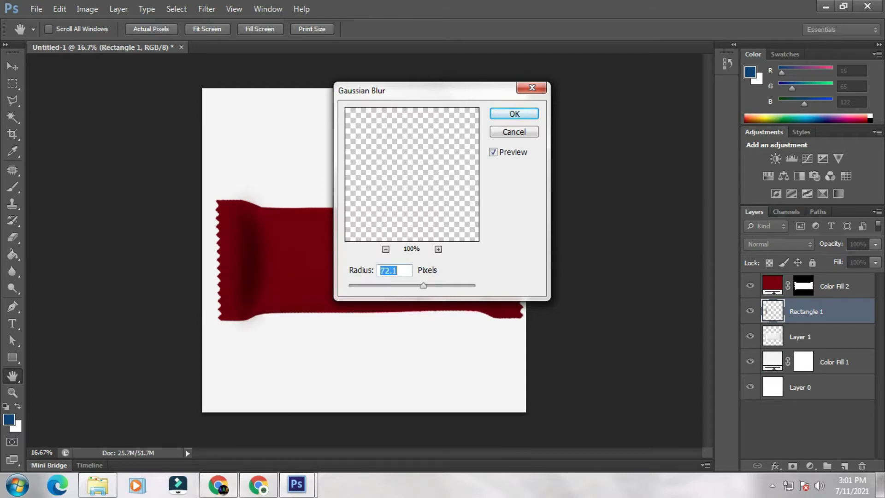
key(Return)
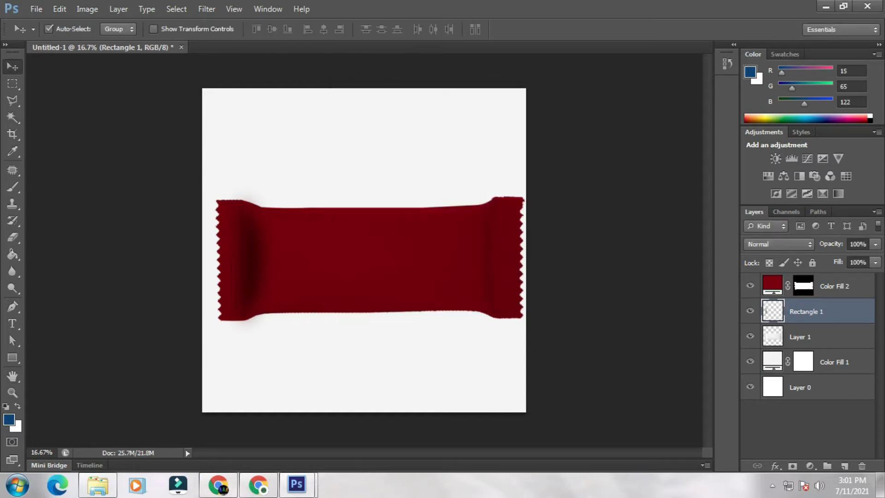
Duplicate the blurred shadow and transform the copy onto the wrapper's right fold, flipped horizontally at about -88.57% width
key(ctrl+j)
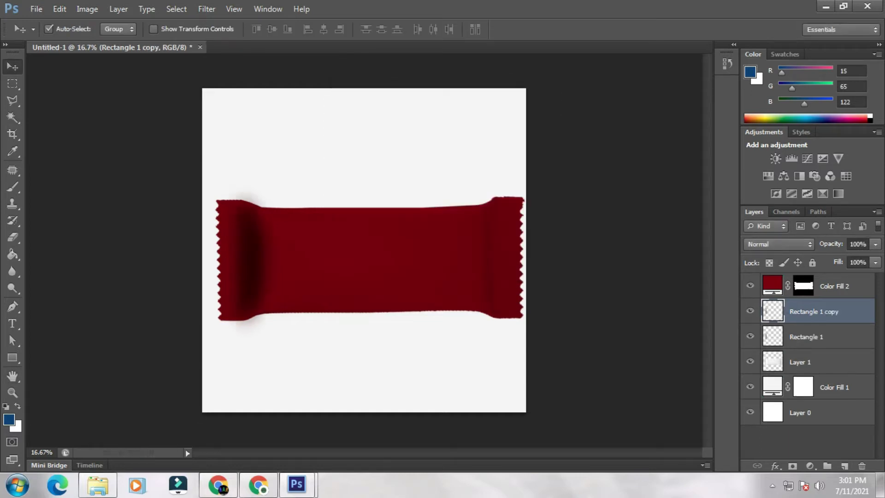
drag(252, 261, 288, 263)
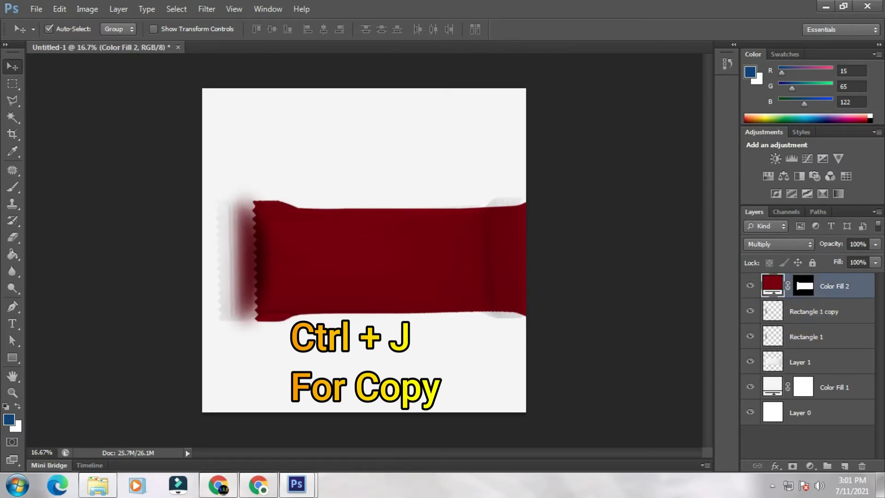
key(ctrl+z)
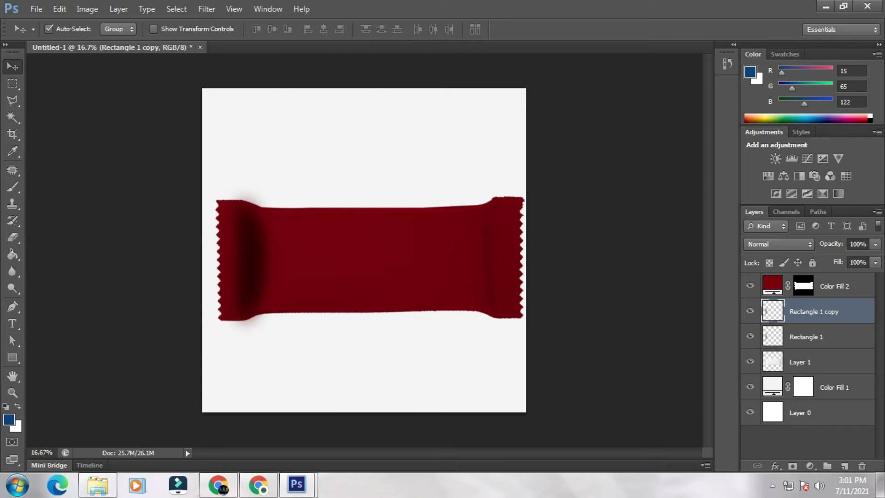
key(ctrl+t)
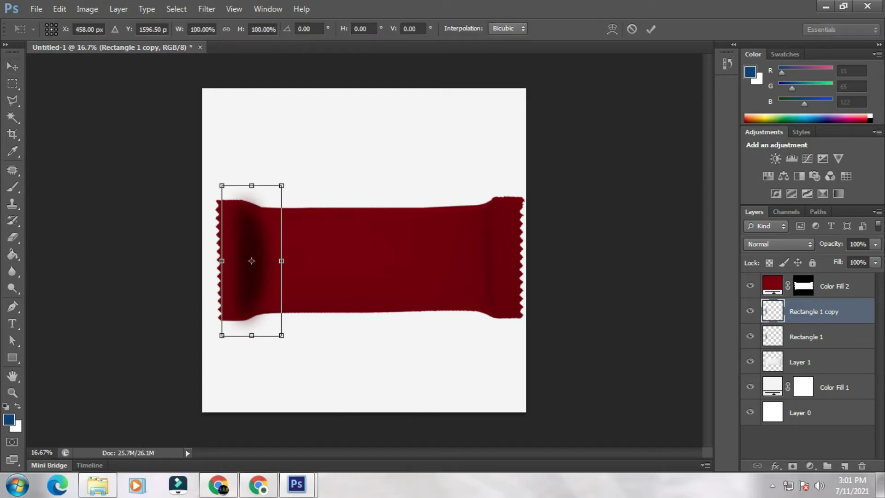
drag(252, 261, 481, 261)
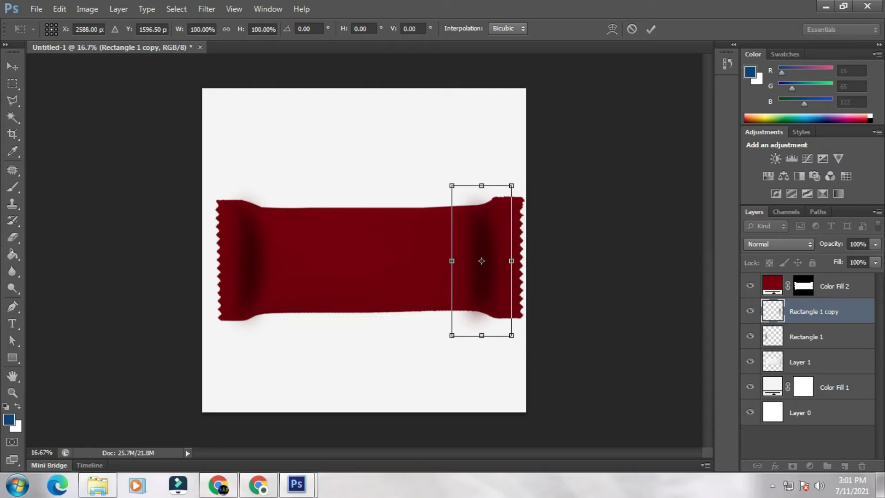
mouse_move(482, 261)
mouse_down()
mouse_move(410, 262)
mouse_move(489, 261)
mouse_up()
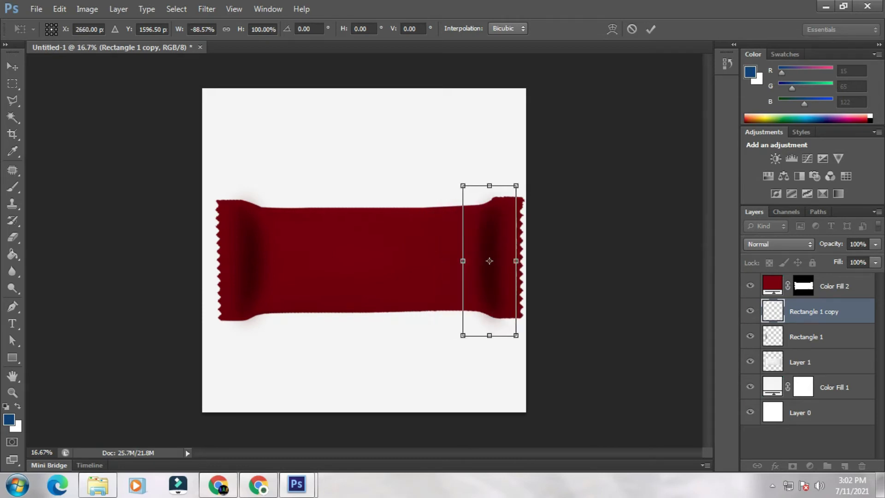
Shrink the shadow copy to about -69.29% width and 82.82% height and fit it within the wrapper along the right fold
drag(516, 335, 505, 309)
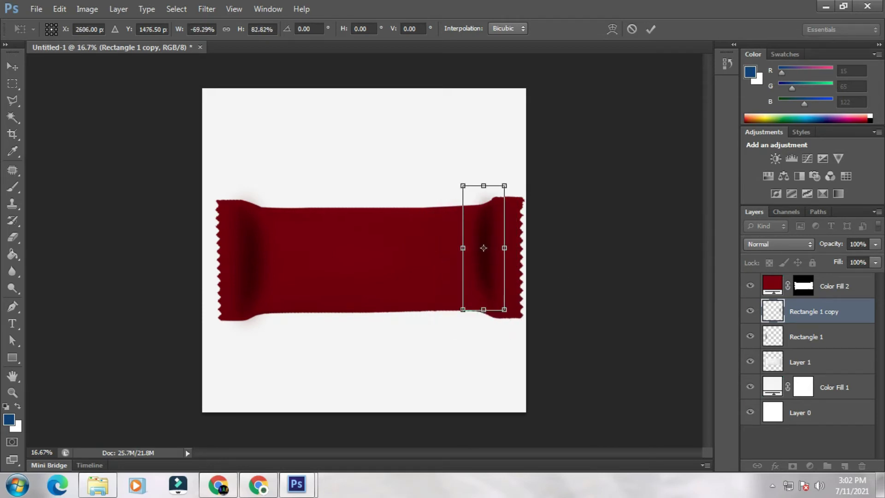
drag(483, 248, 489, 259)
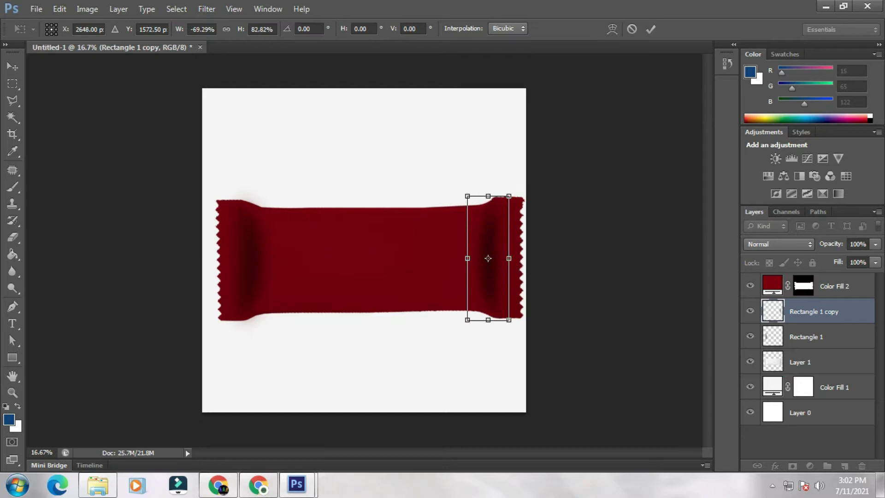
key(Return)
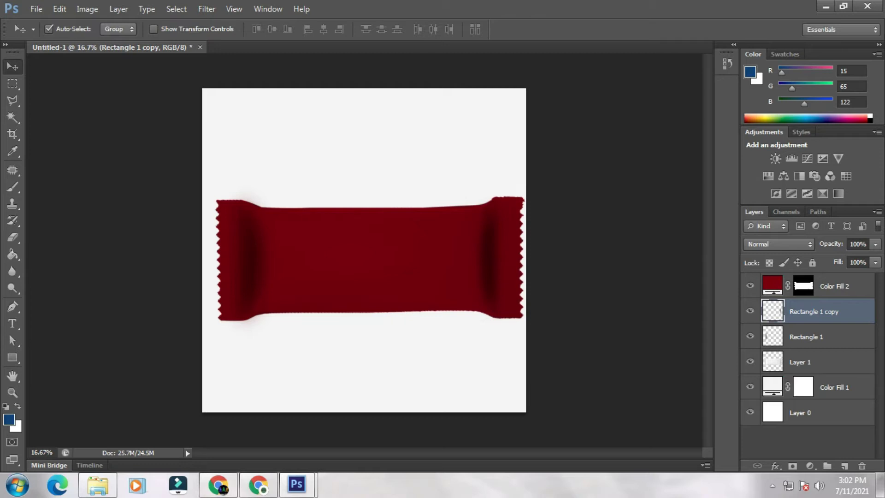
Draw a rectangle about 2028 × 798 px across the wrapper's body and fill it with red #b22434
key(u)
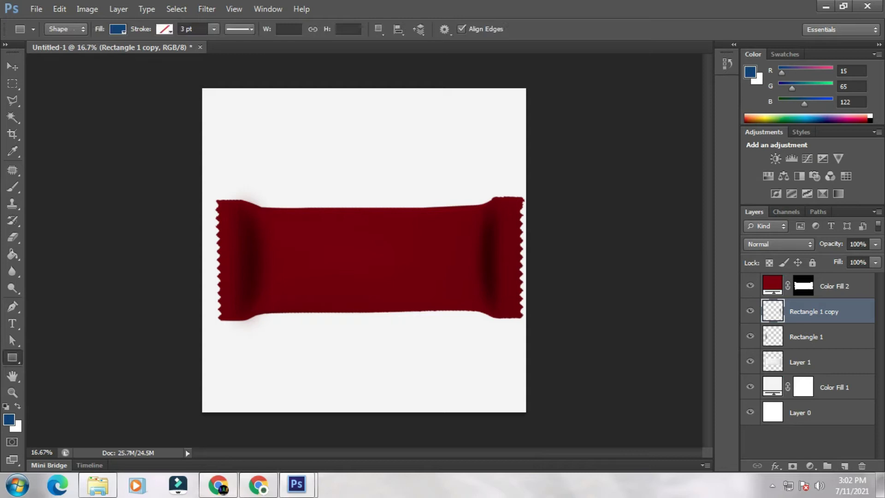
drag(261, 214, 480, 300)
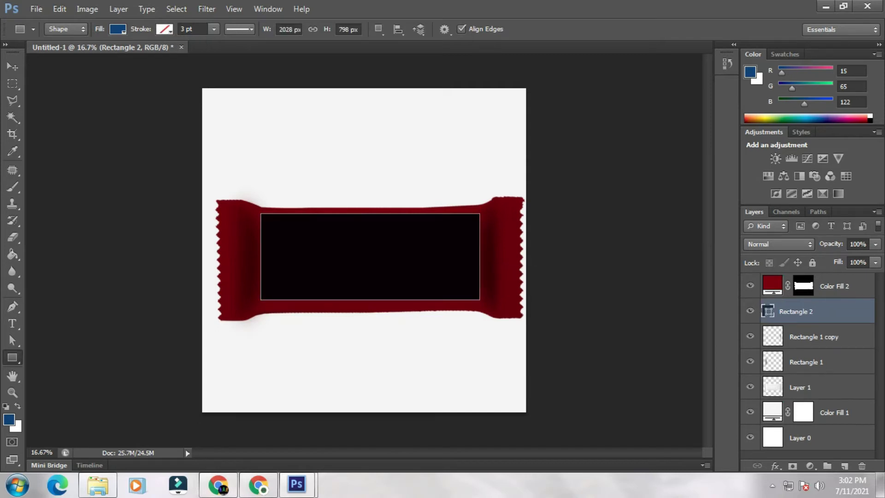
click(117, 29)
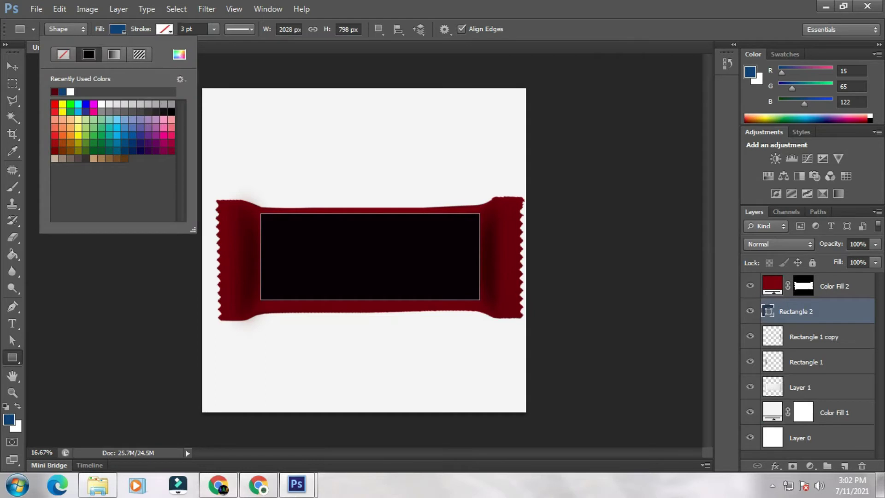
click(179, 54)
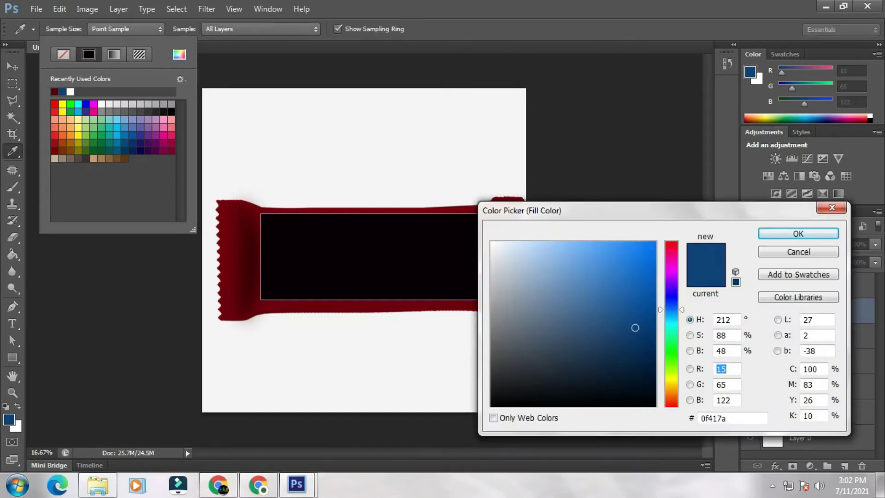
click(232, 249)
drag(651, 305, 622, 291)
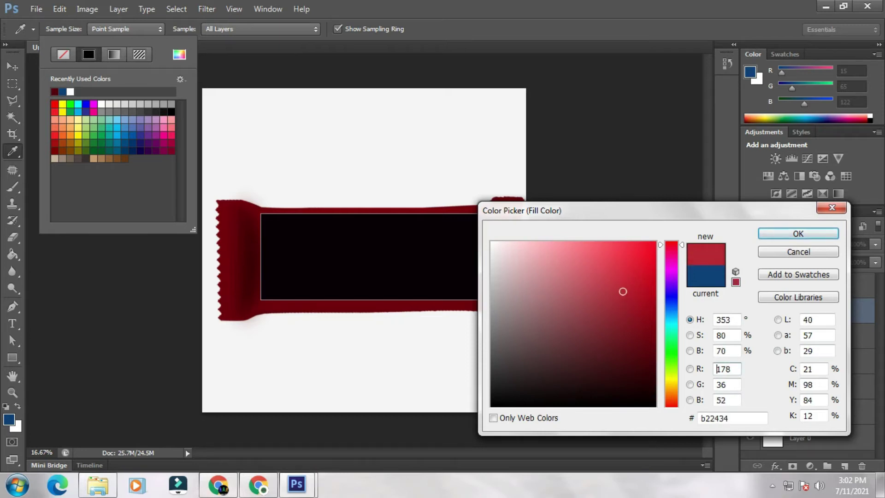
click(798, 234)
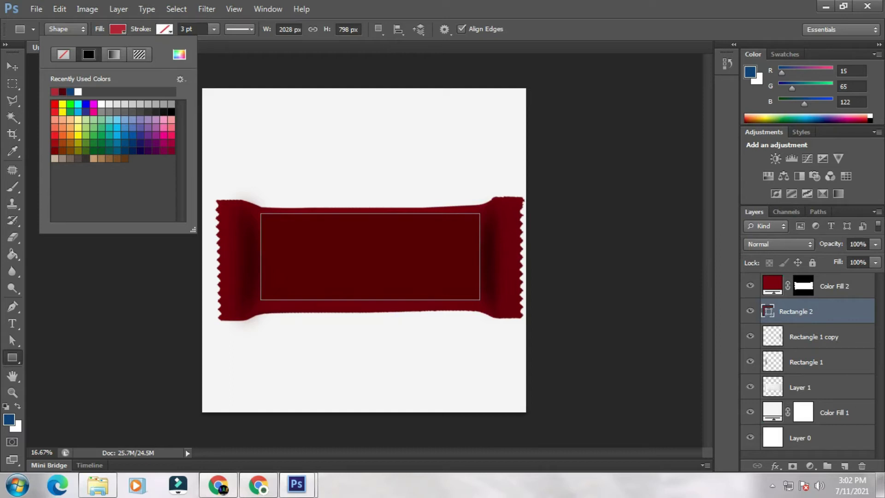
key(Return)
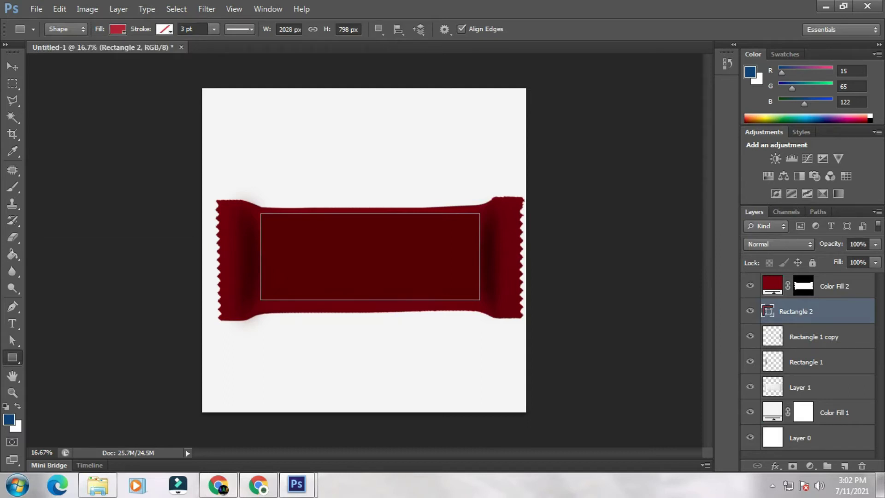
Change the rectangle's fill colour to the lighter red #c72d3f
click(118, 29)
click(179, 54)
drag(623, 293, 619, 278)
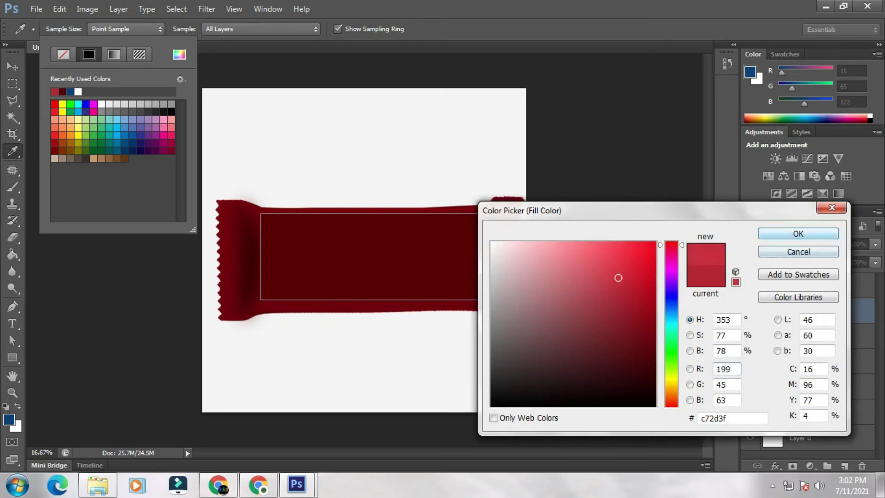
key(Return)
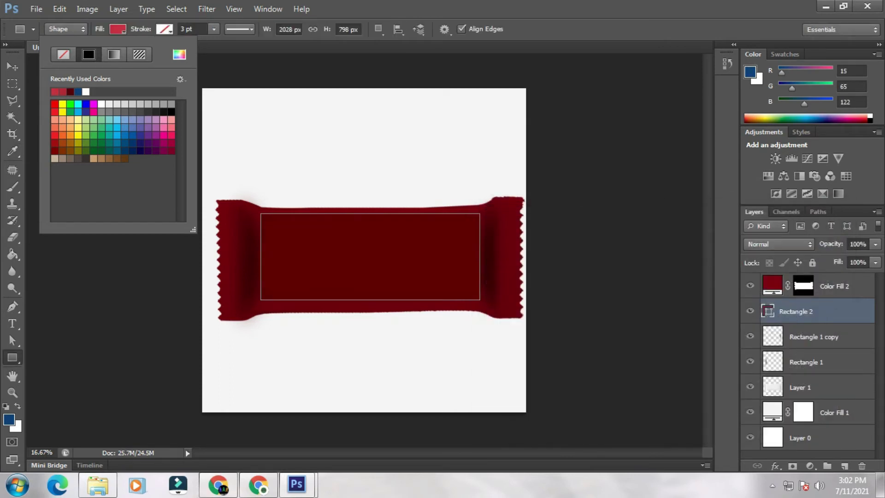
click(214, 29)
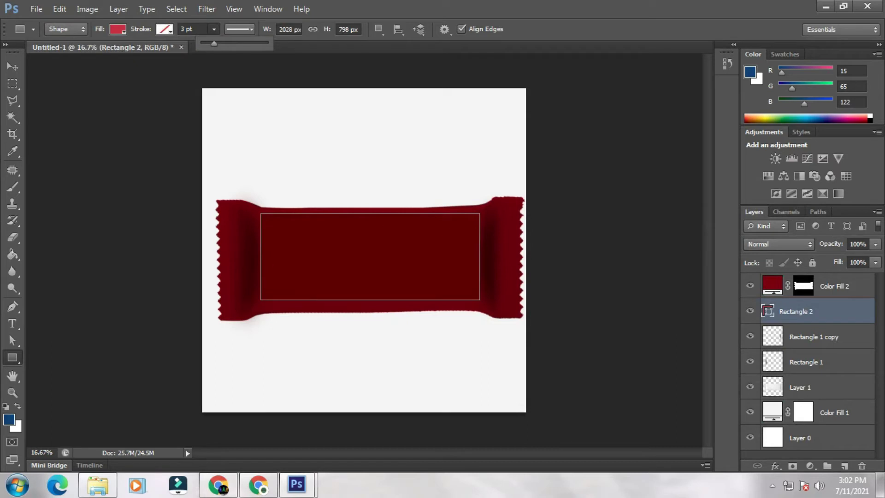
click(13, 66)
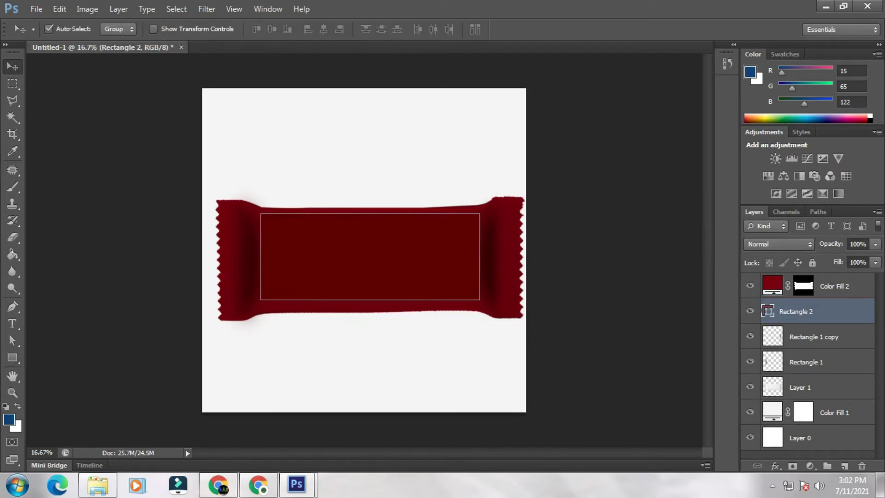
Rasterize the Rectangle 2 shape and apply a Gaussian Blur with a radius of 72.1 pixels
click(834, 286)
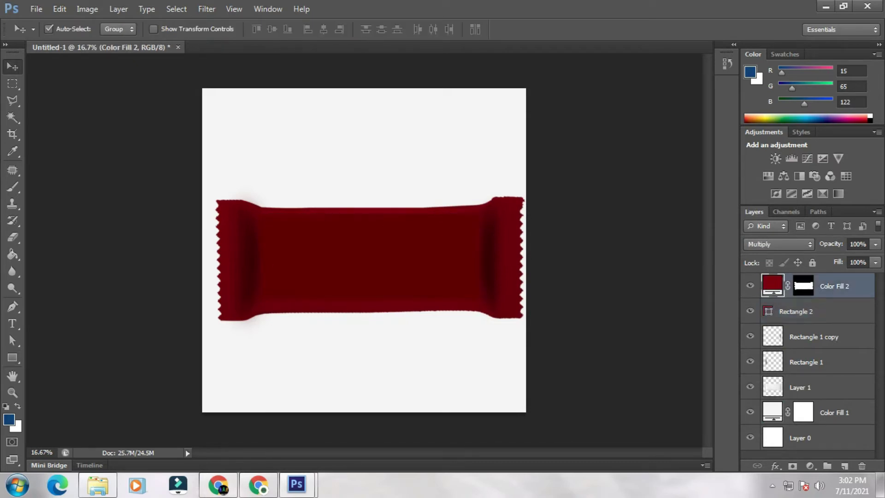
click(796, 311)
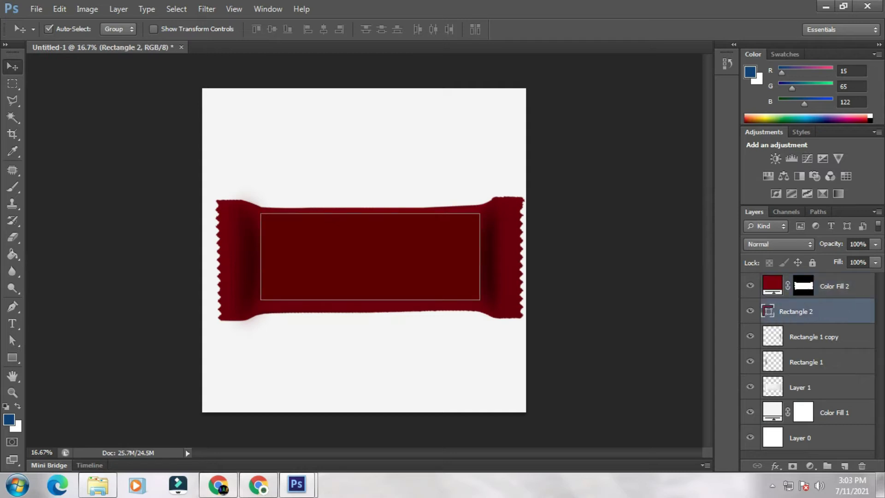
click(206, 9)
mouse_move(276, 139)
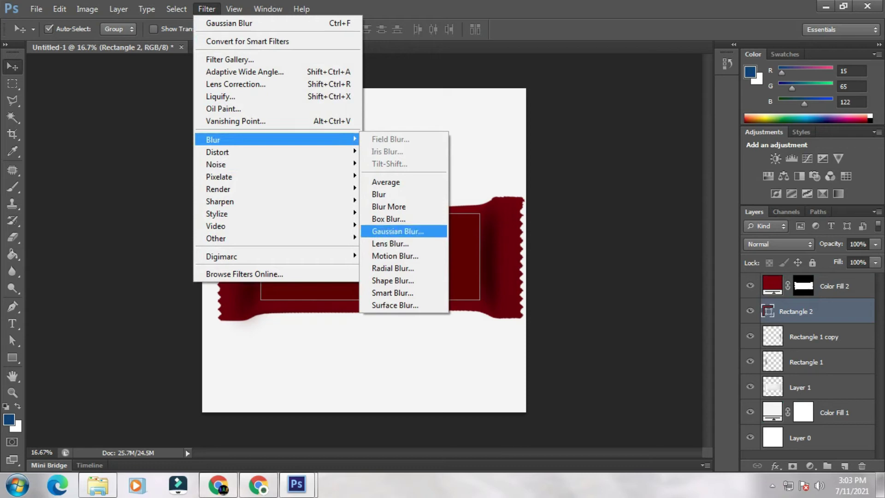
click(398, 231)
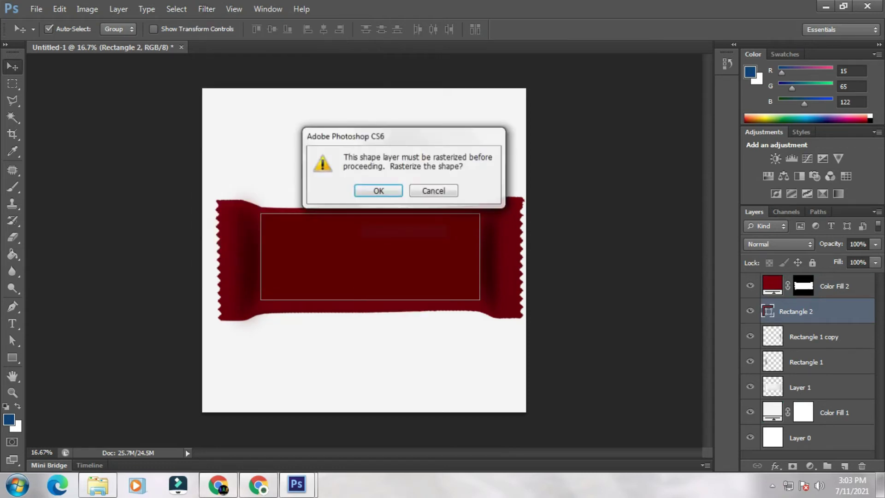
click(378, 190)
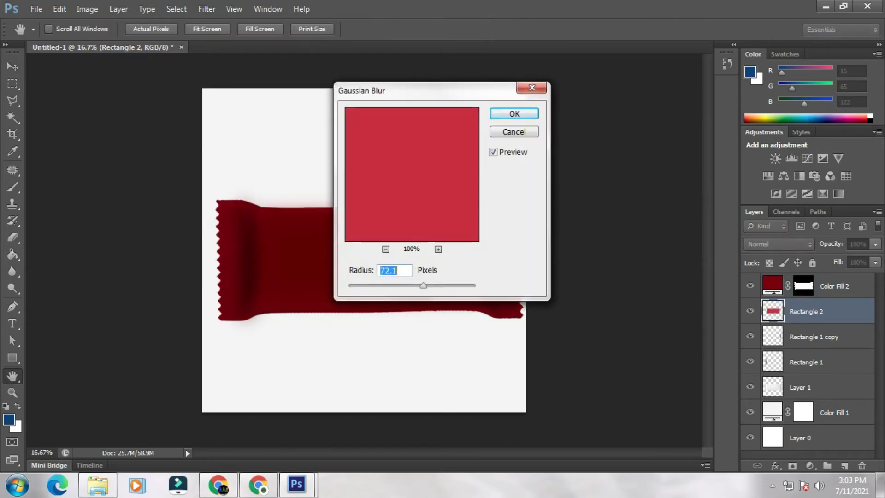
mouse_move(423, 286)
mouse_down()
mouse_move(415, 286)
mouse_move(426, 286)
mouse_up()
drag(428, 94, 601, 122)
mouse_move(599, 314)
mouse_down()
mouse_move(572, 313)
mouse_move(608, 313)
mouse_up()
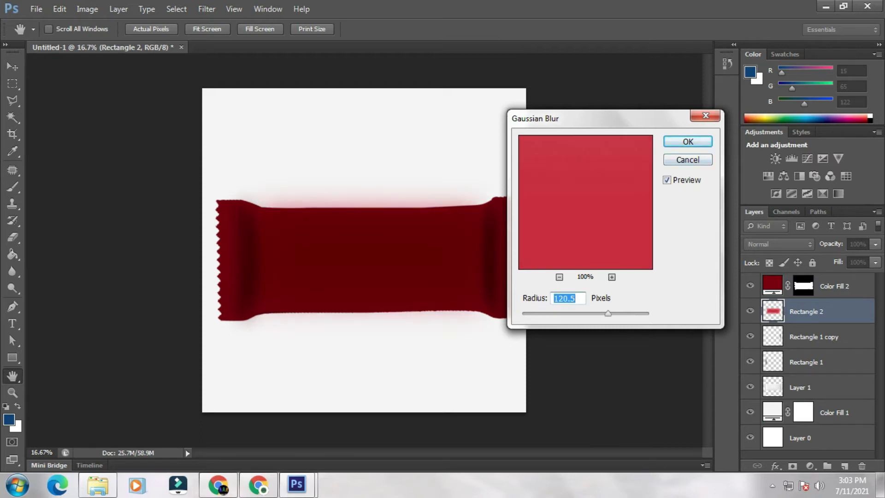
drag(608, 313, 597, 314)
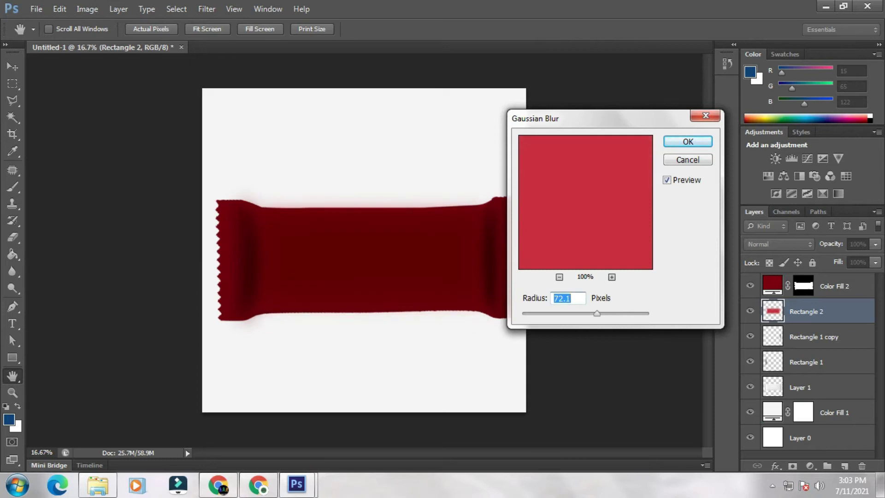
key(Return)
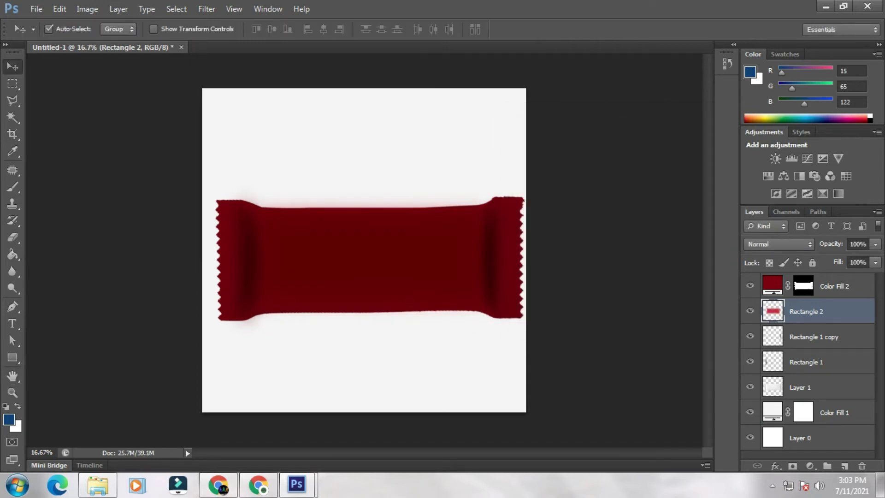
Load the blurred rectangle as a selection, set the foreground colour to light red #ee4b50, and deselect without filling
ctrl+click(773, 311)
click(9, 419)
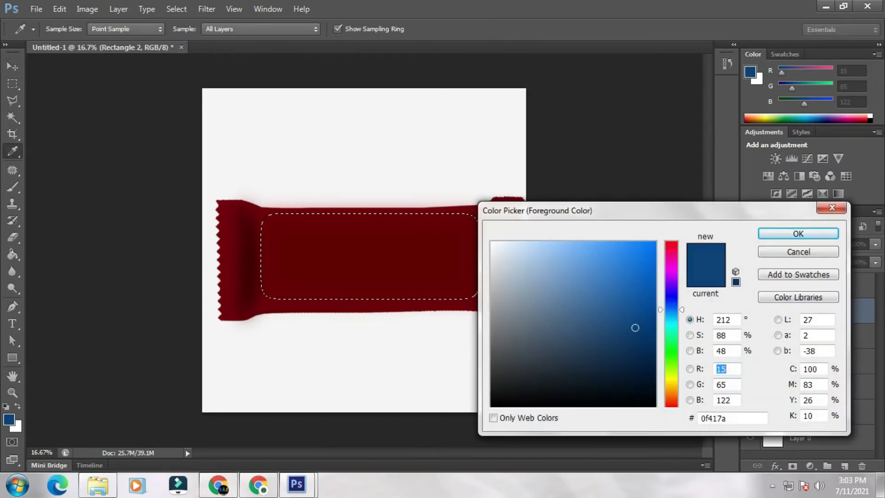
click(351, 258)
click(582, 255)
click(573, 249)
click(601, 248)
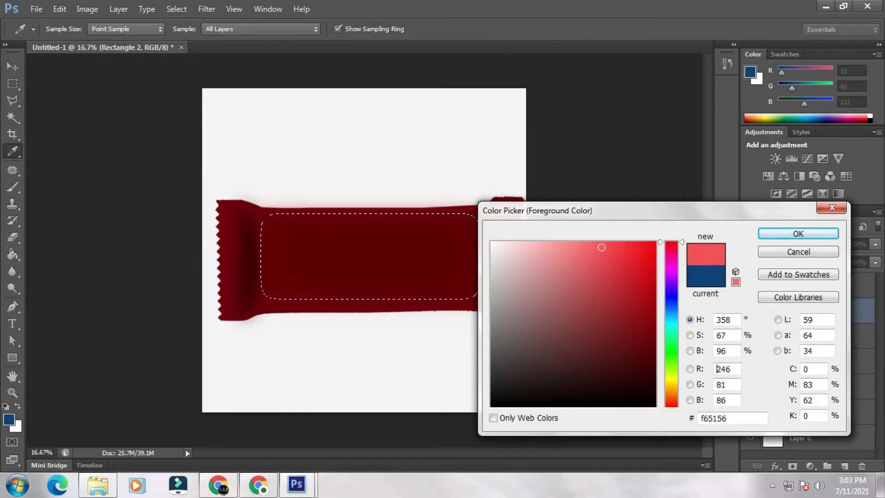
click(604, 252)
click(799, 234)
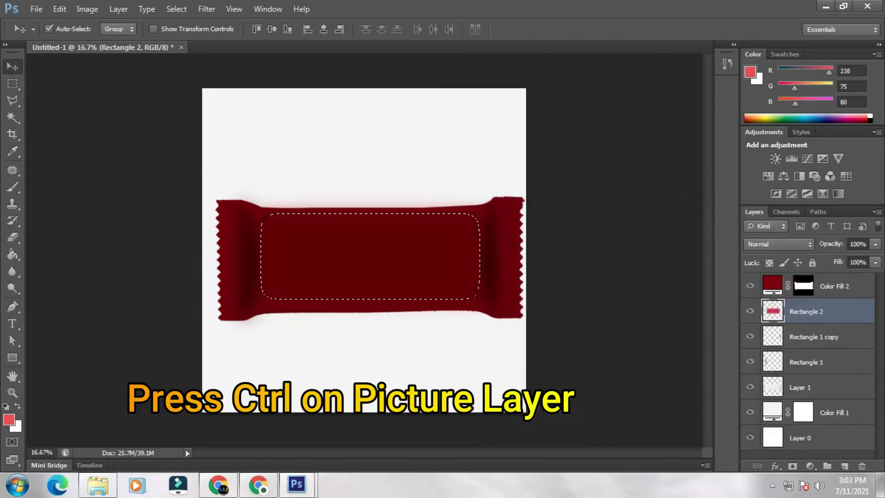
click(814, 337)
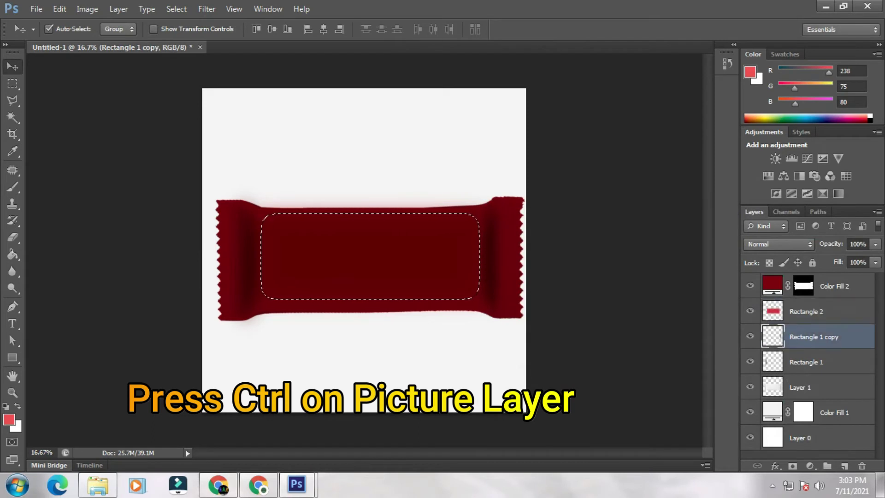
key(ctrl+d)
Move the Rectangle 2 layer above Color Fill 2 in the layer stack
drag(820, 313, 821, 282)
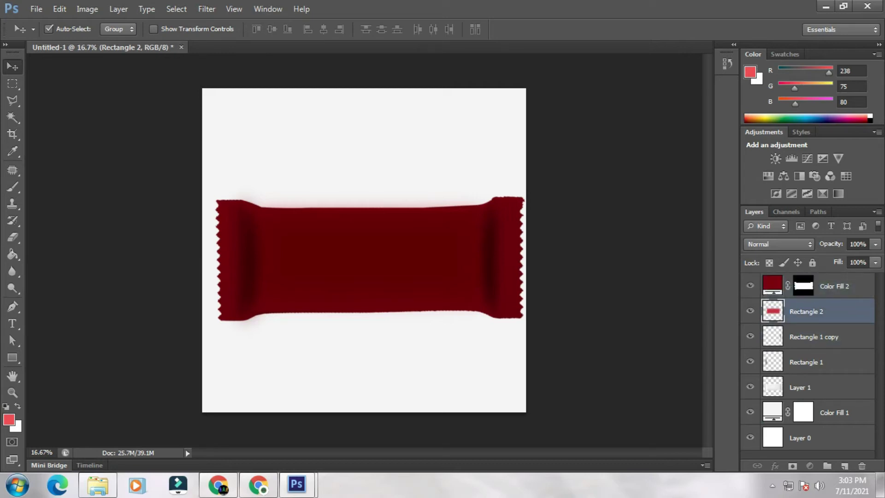
key(ctrl+])
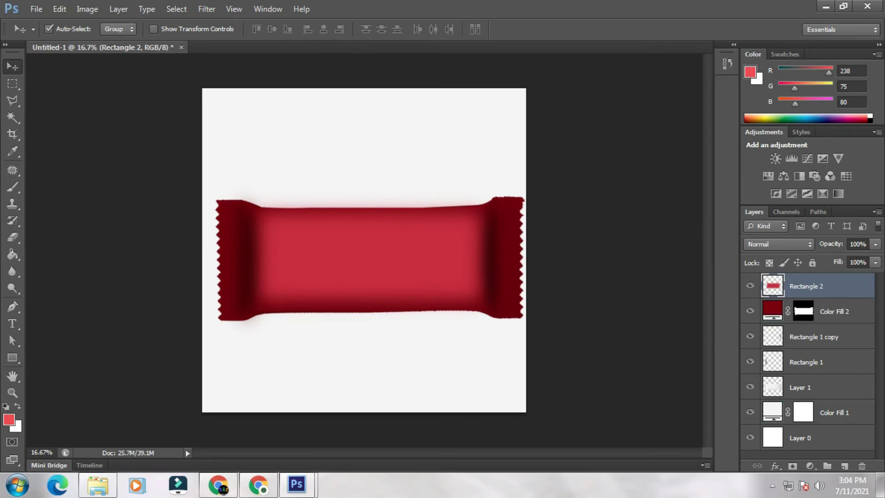
double_click(773, 289)
click(868, 96)
Load the Rectangle 2 layer's outline as a selection and fill it with red #c0151b using the Paint Bucket
ctrl+click(773, 285)
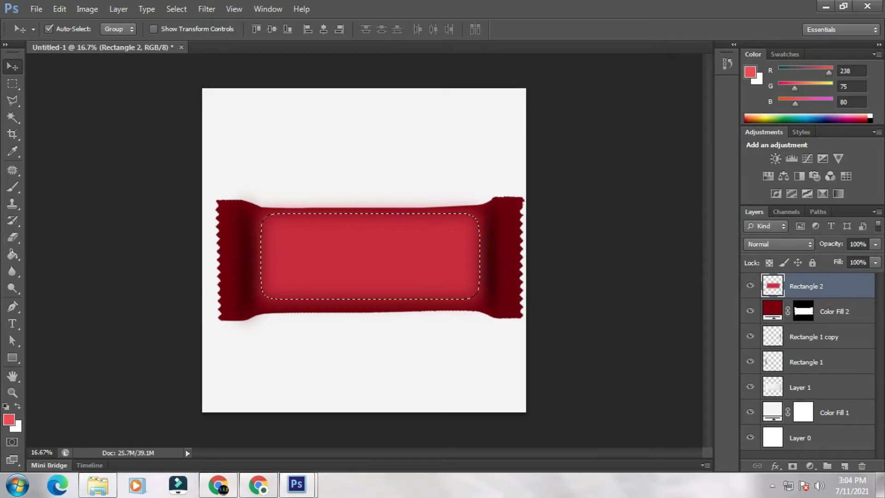
click(8, 420)
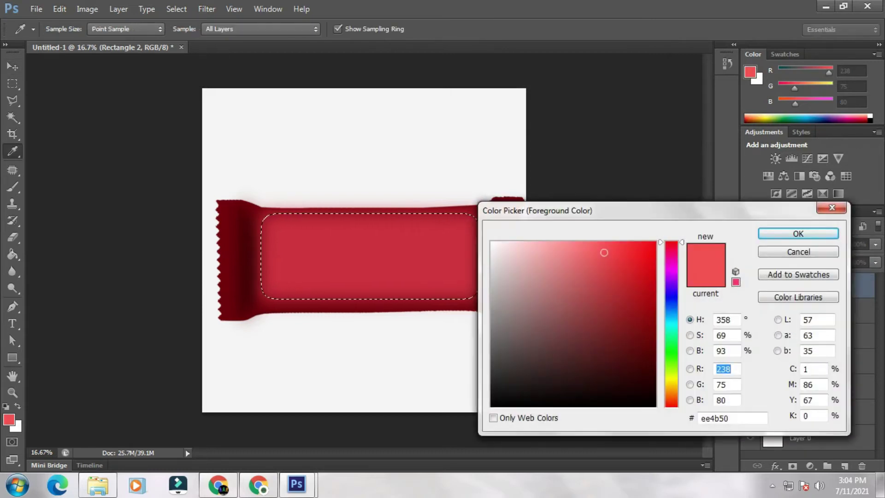
click(638, 282)
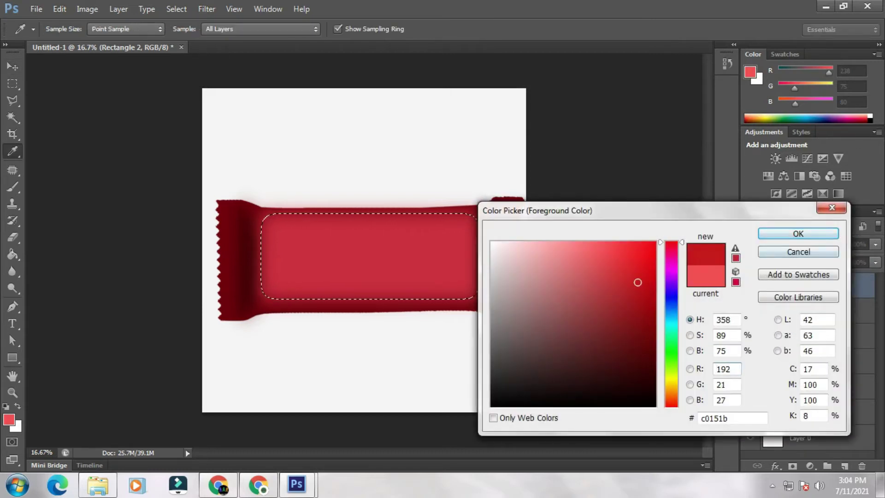
click(798, 234)
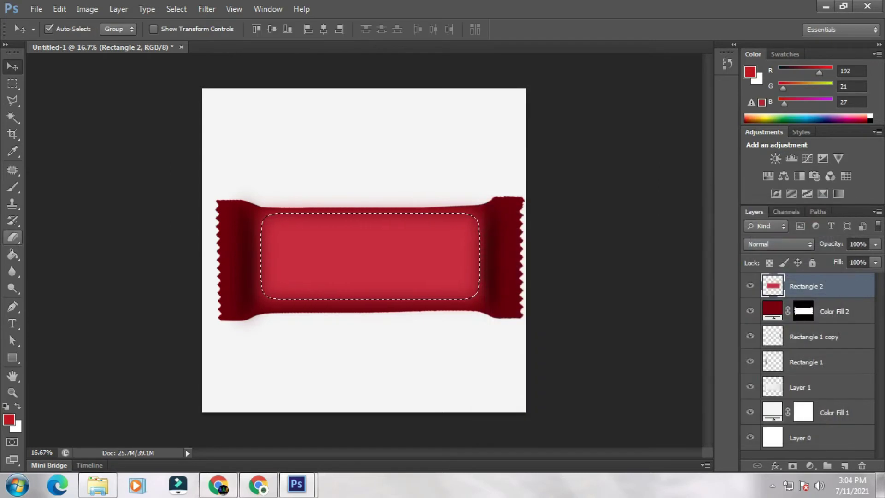
click(13, 254)
click(364, 258)
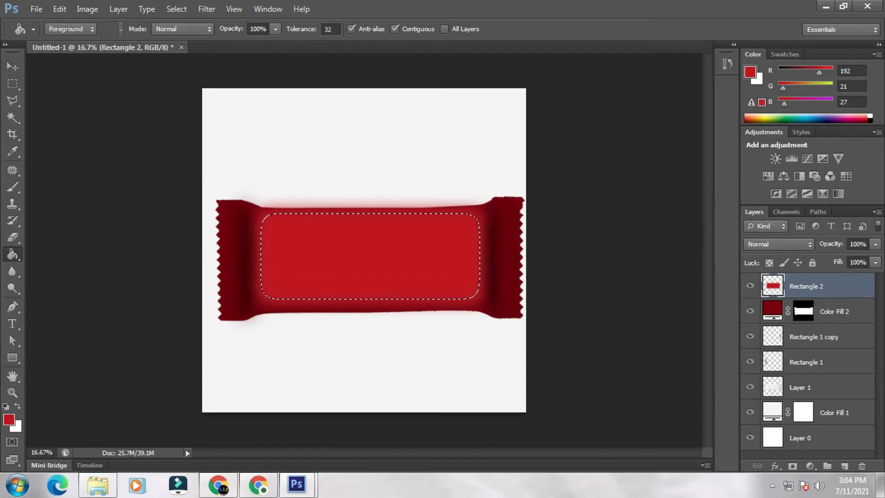
Refill the selected rectangle with a darker red of RGB 160, 29, 44 and clear the selection
click(9, 419)
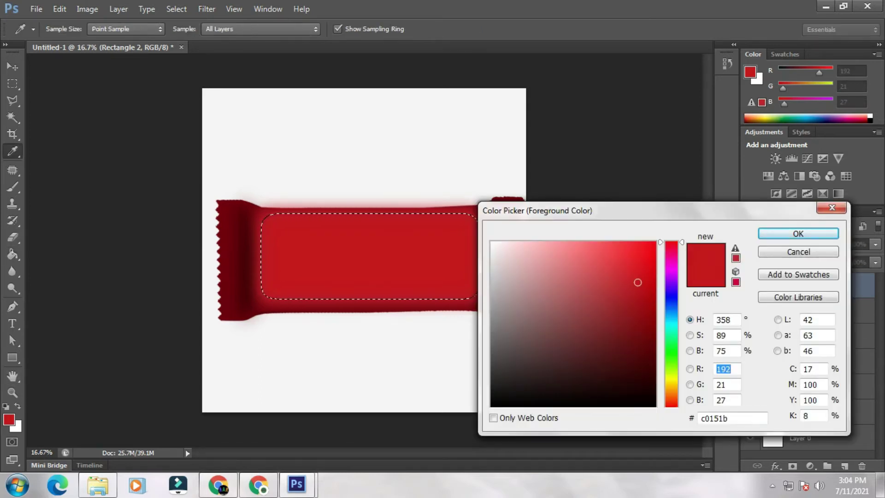
text(105)
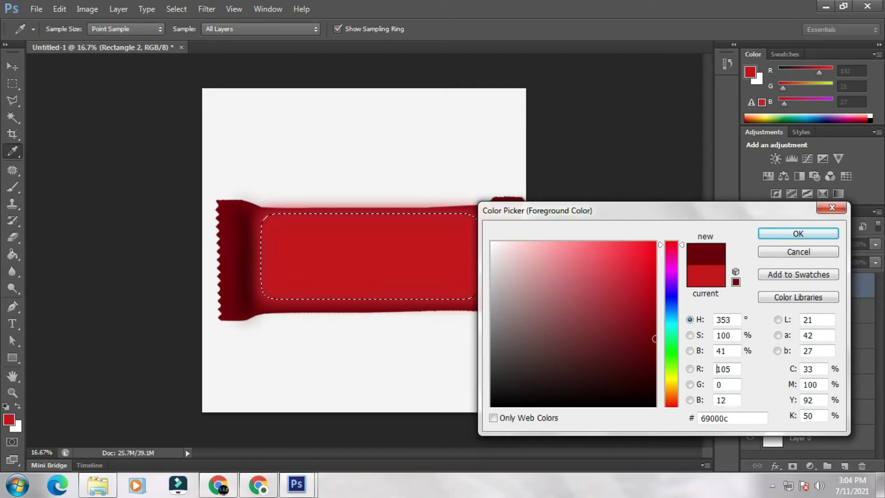
drag(639, 318, 625, 302)
click(798, 234)
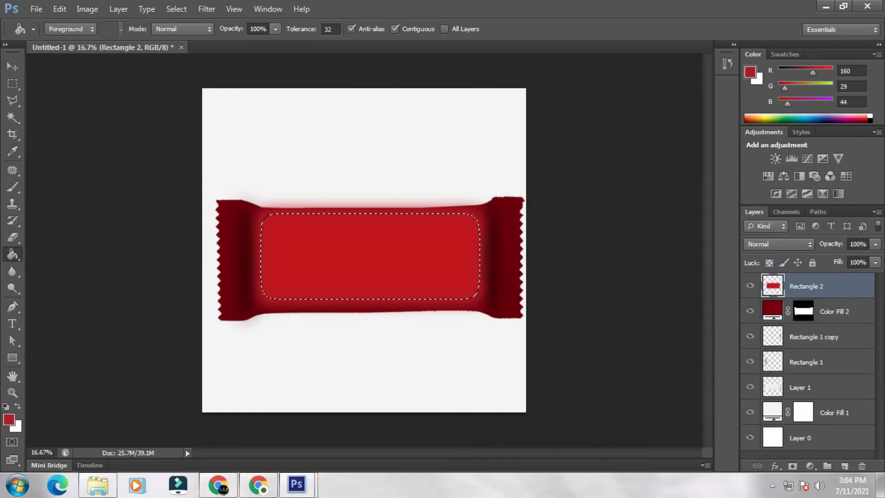
click(370, 256)
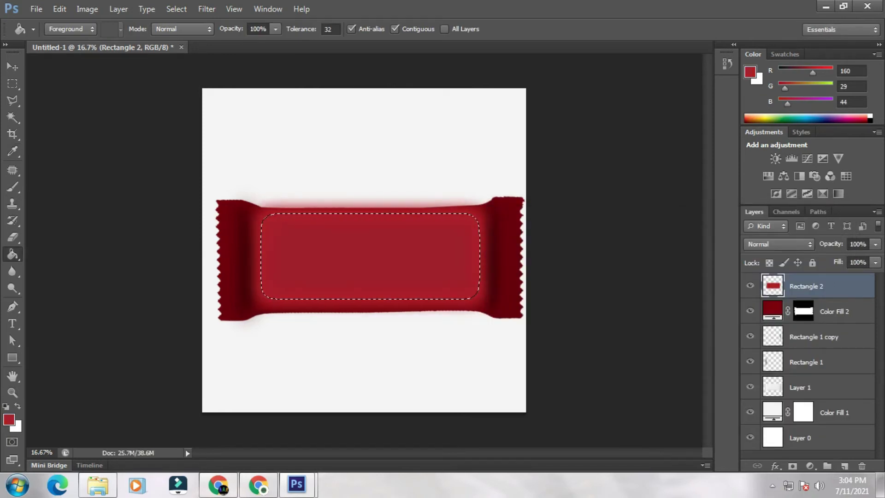
key(v)
key(ctrl+d)
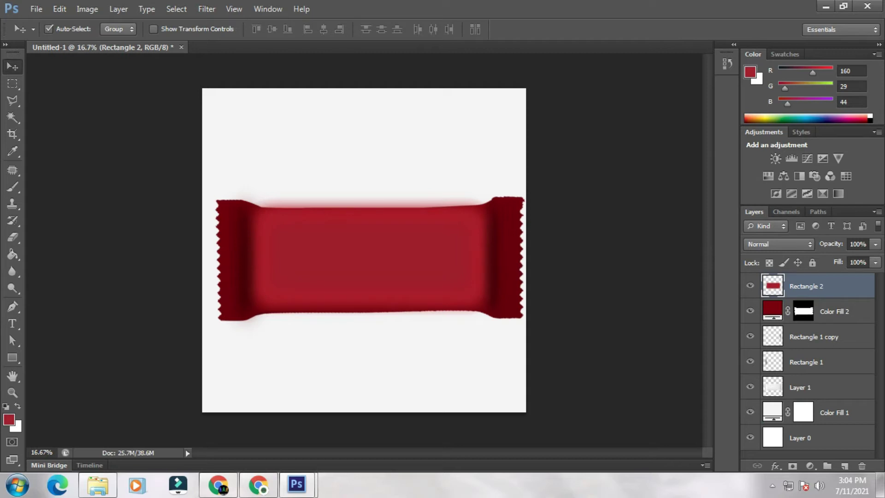
Apply a Gaussian Blur to the Rectangle 2 layer with a radius slightly below 151.9 pixels
click(206, 8)
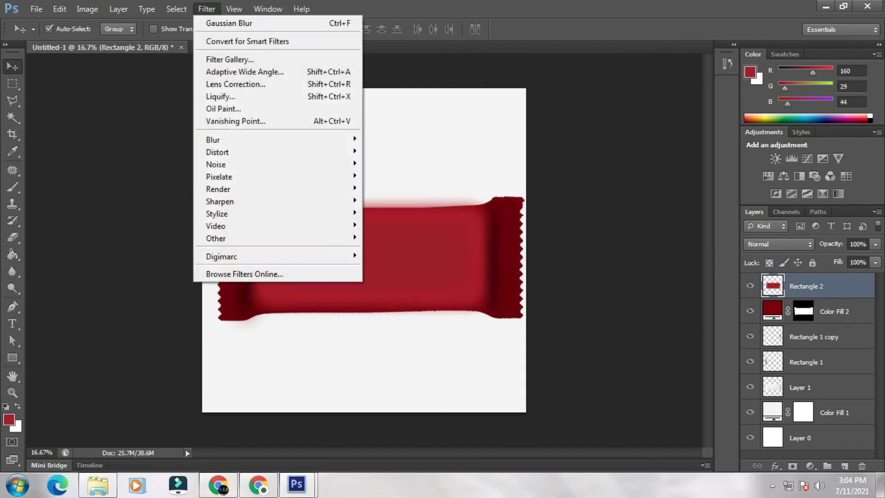
mouse_move(277, 140)
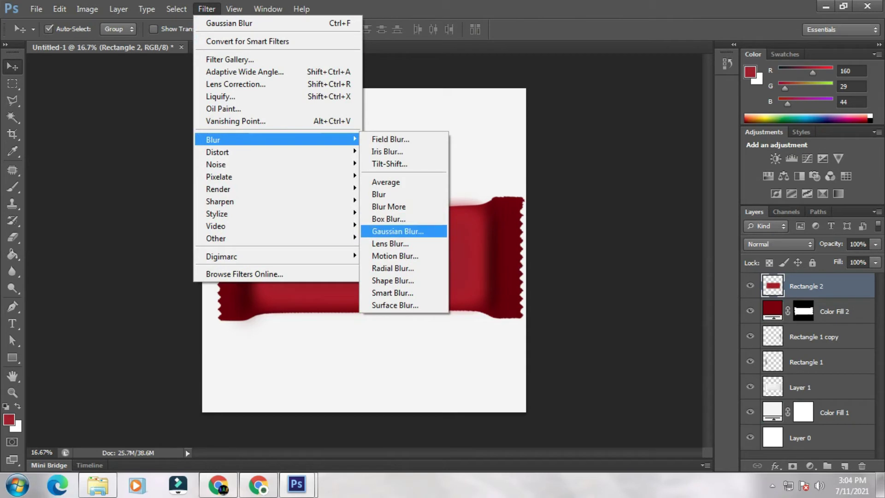
click(403, 229)
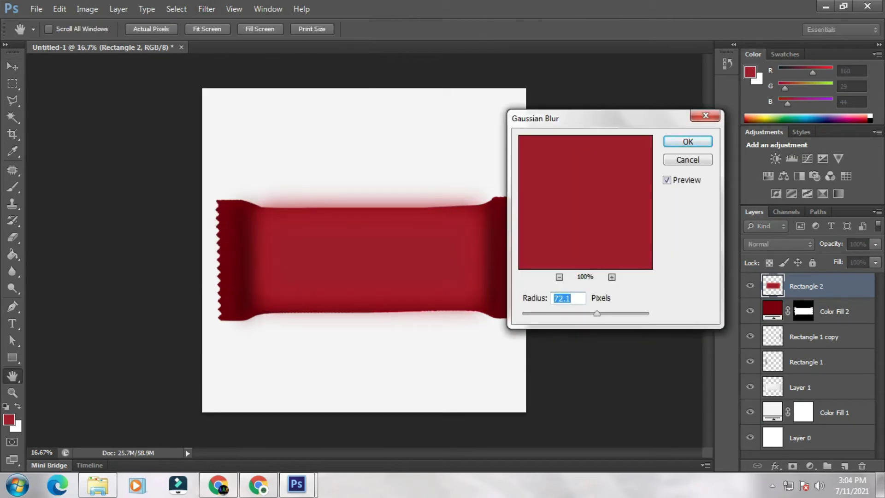
text(151.9)
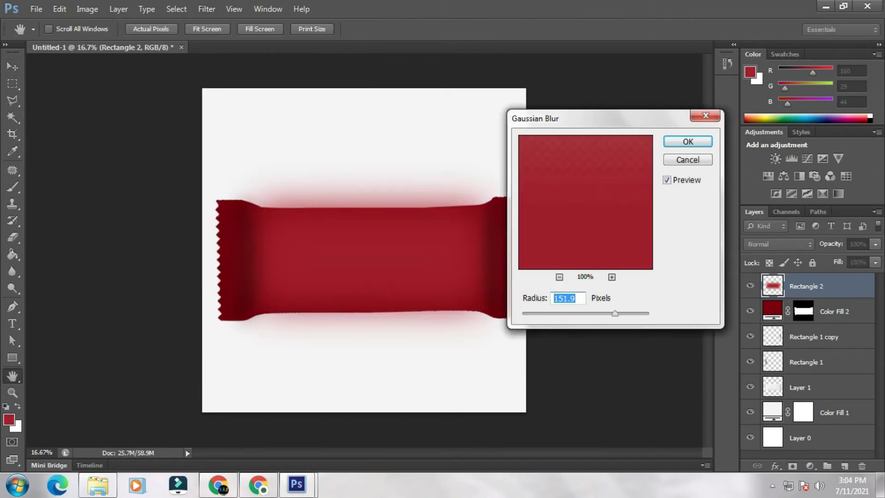
drag(615, 314, 612, 313)
key(Return)
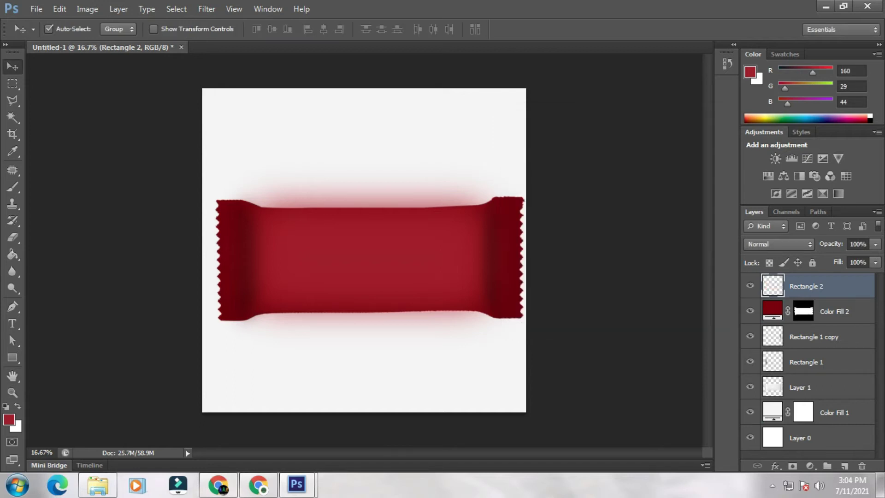
Scale the blurred Rectangle 2 highlight down so its glow stays inside the wrapper body
key(ctrl+t)
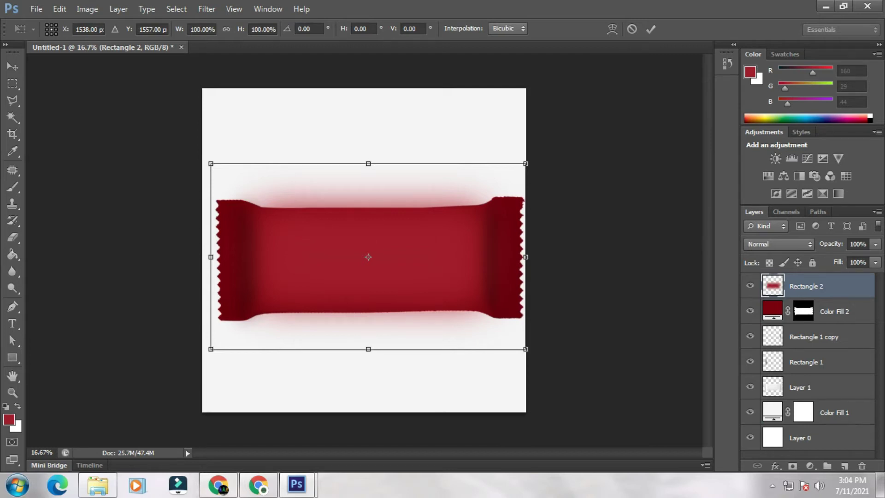
drag(526, 164, 477, 192)
key(Return)
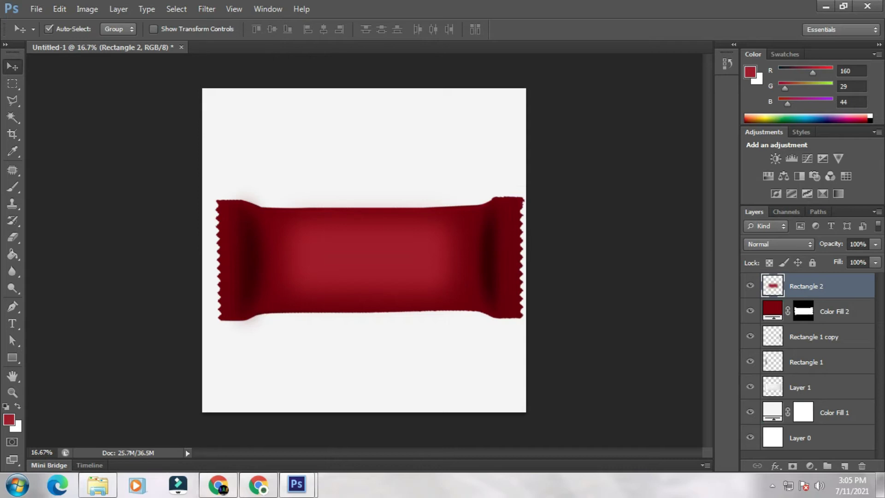
click(772, 486)
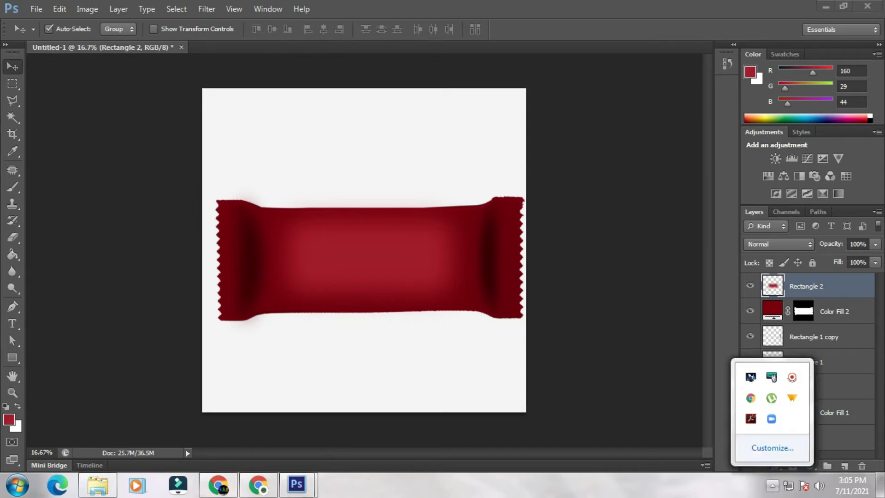
click(792, 377)
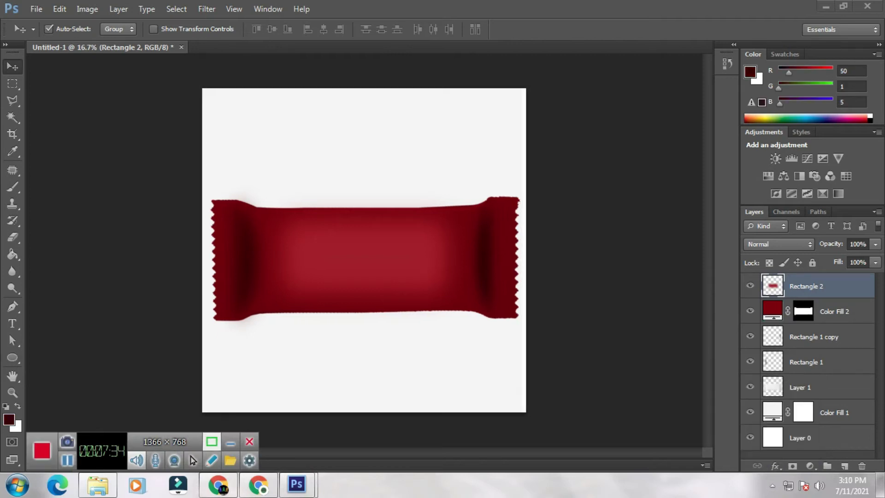
click(230, 443)
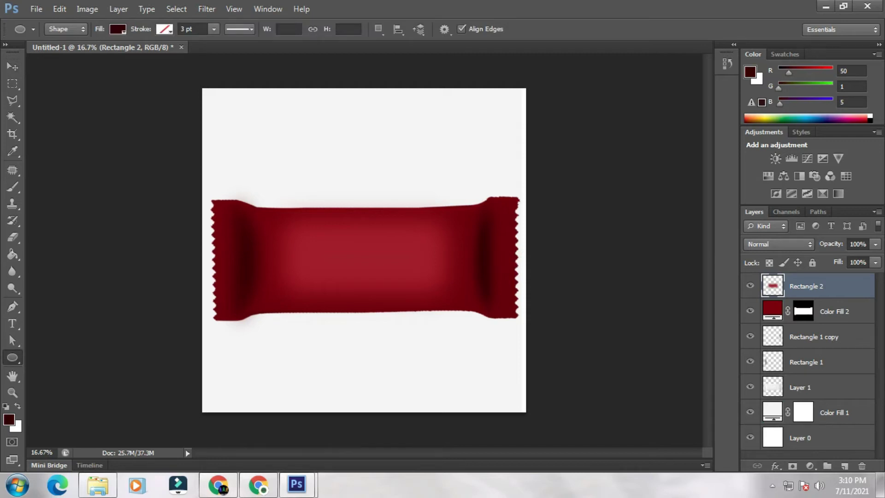
Draw a flat ellipse about 1740 × 84 px near the wrapper's lower edge, with a white fill and a 0 pt stroke
drag(284, 290, 473, 299)
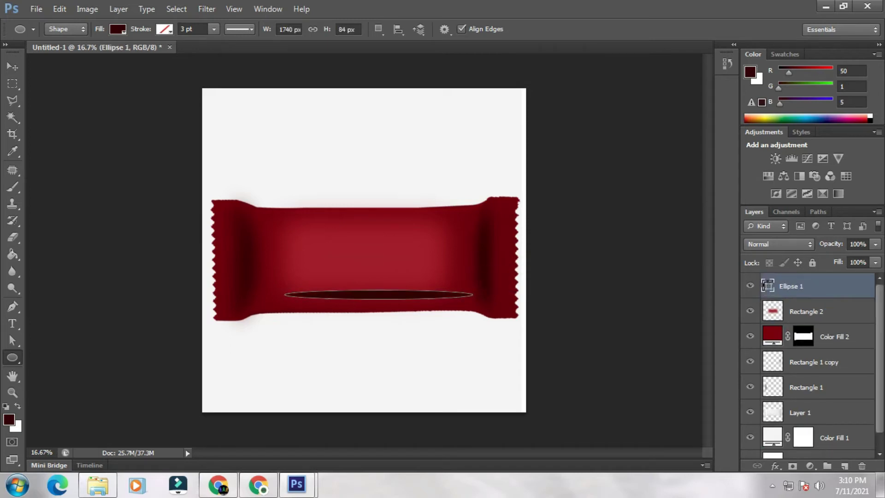
click(117, 29)
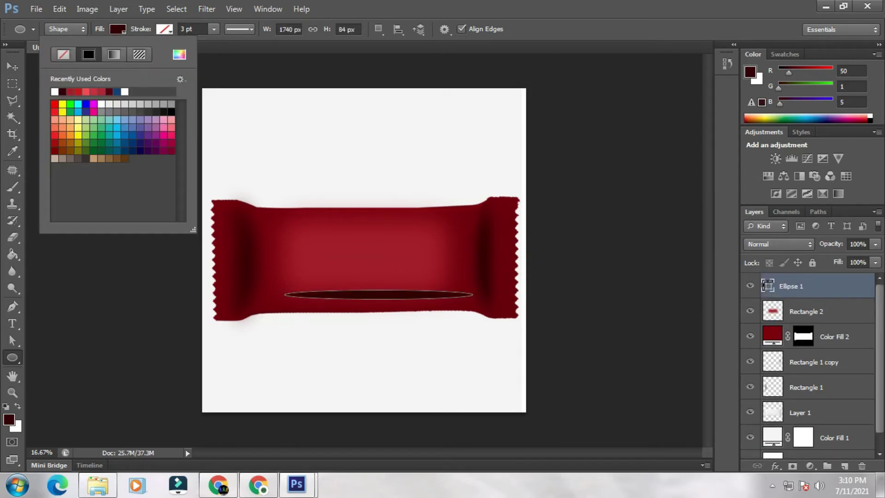
click(54, 92)
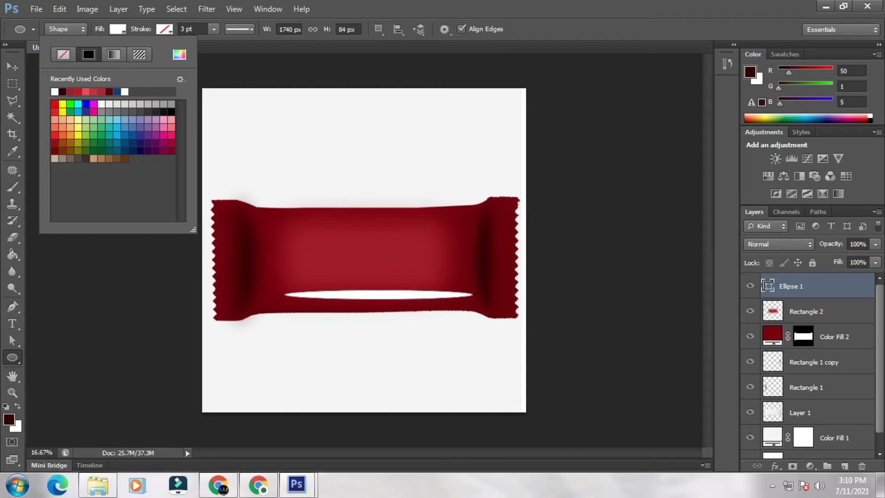
click(214, 29)
drag(214, 44, 201, 44)
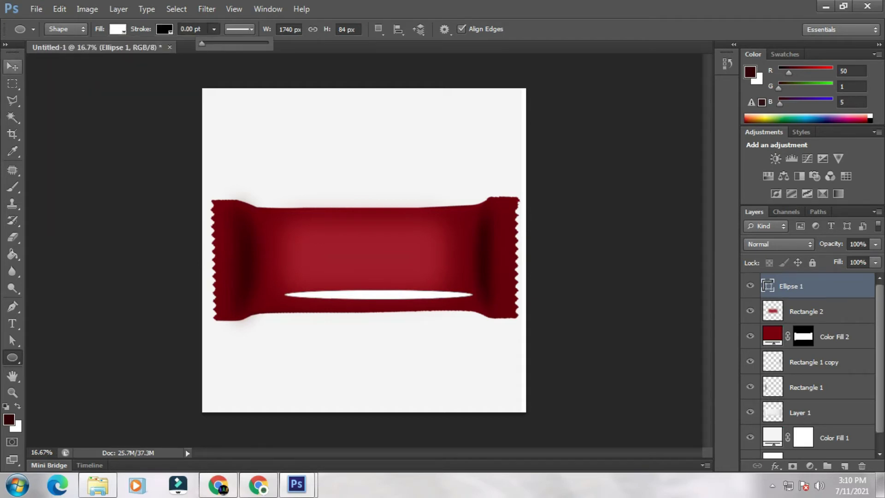
Rasterize the white ellipse and apply a Gaussian Blur with a radius of 92.0 pixels
click(12, 66)
click(206, 8)
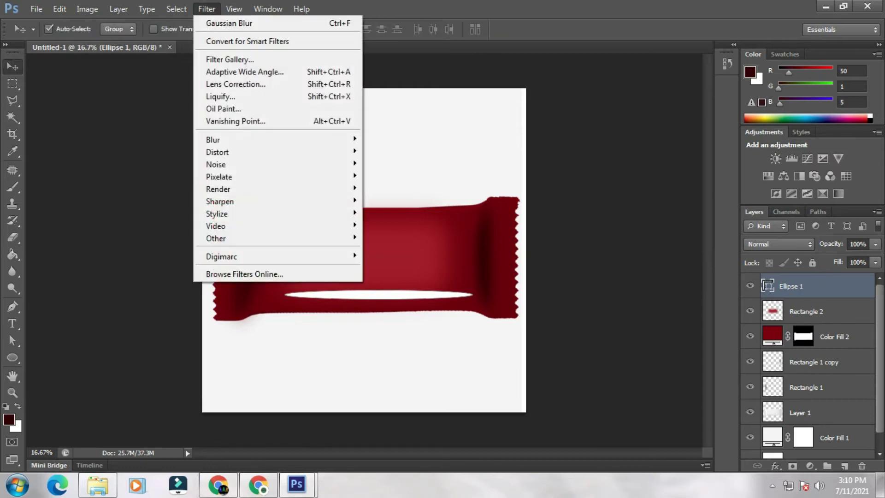
mouse_move(323, 140)
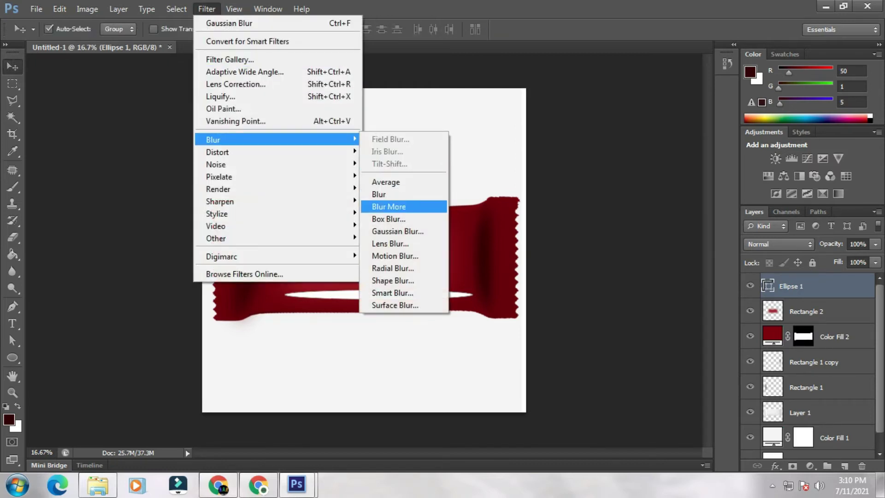
click(396, 231)
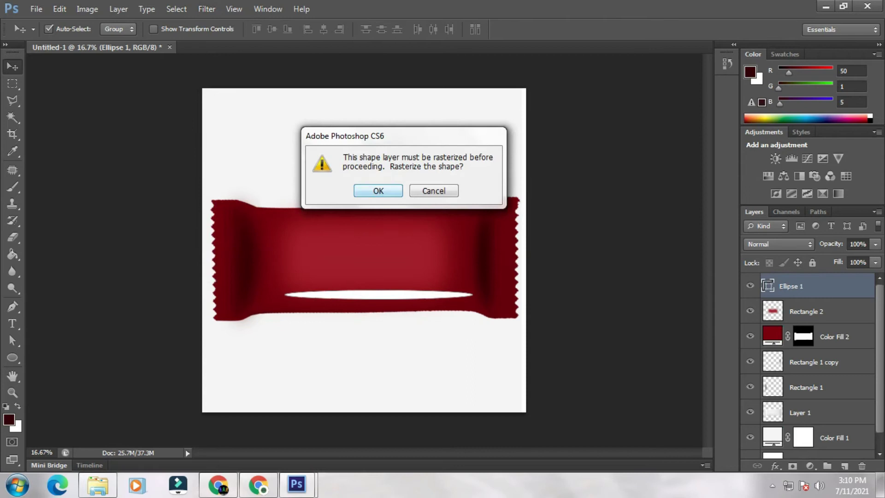
key(Return)
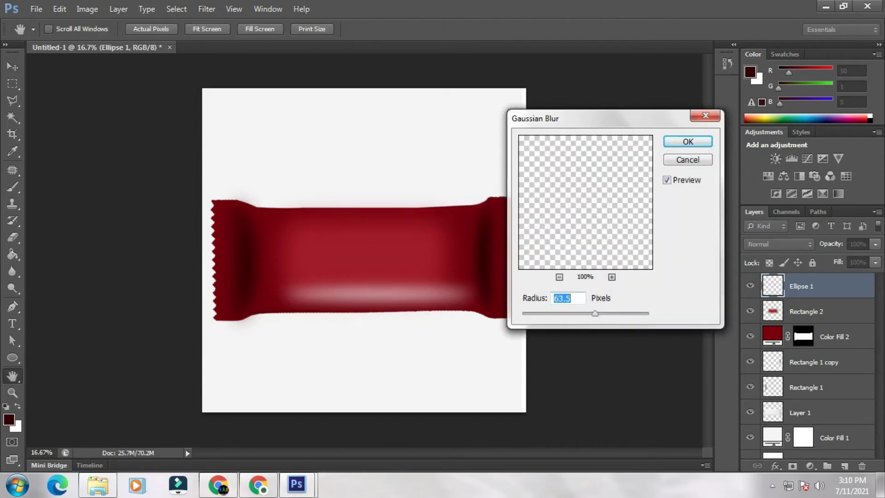
drag(595, 313, 602, 314)
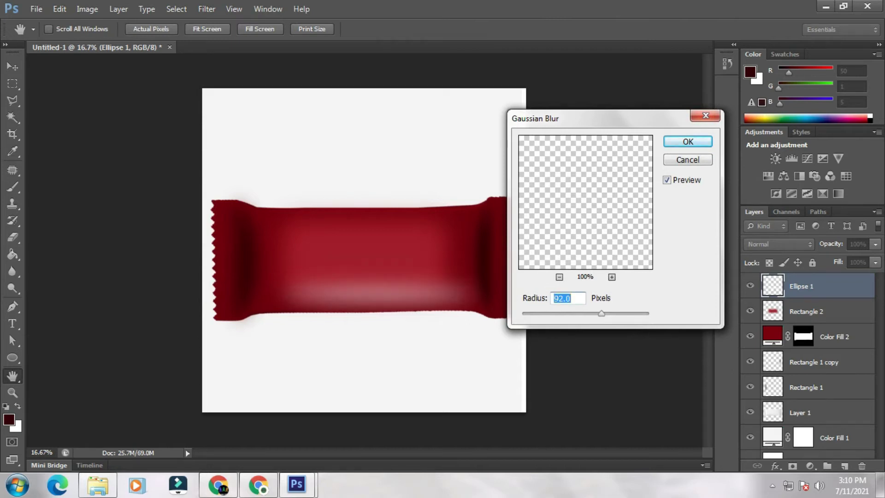
key(Return)
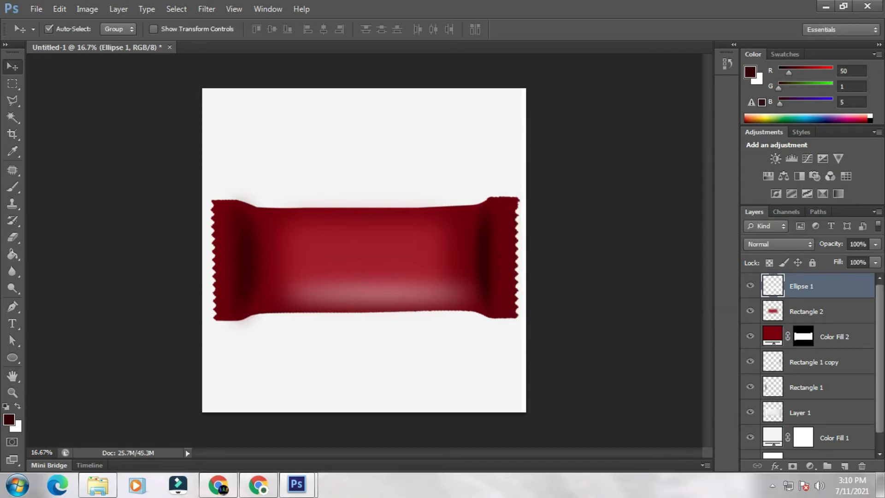
Squash the blurred ellipse to about 79% height and shift it left and down along the wrapper's lower part
key(ctrl+t)
drag(379, 325, 378, 312)
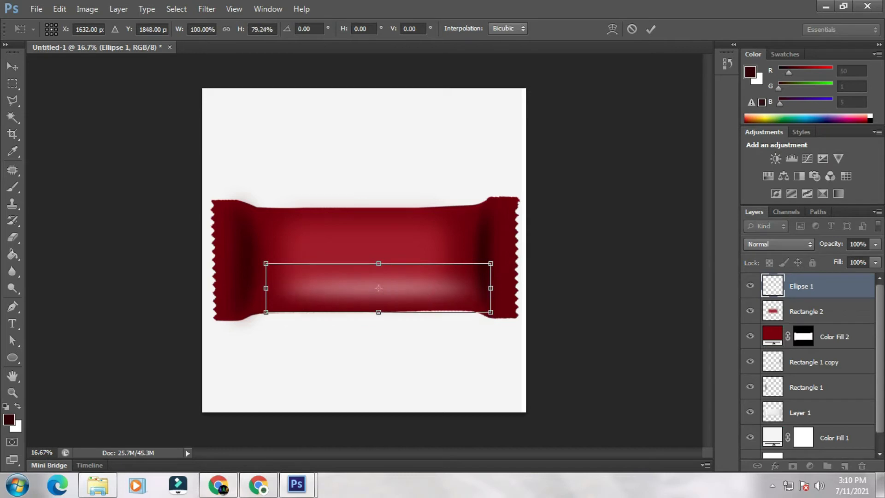
key(Return)
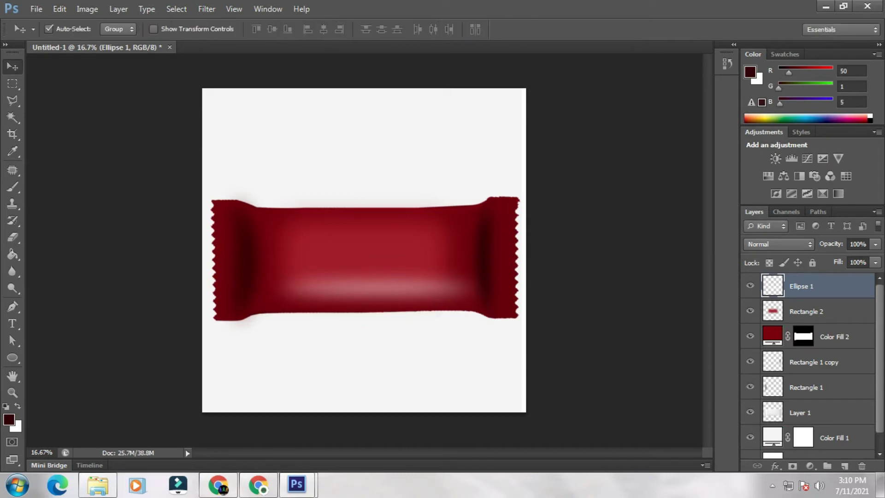
key(Left)
key(Left)
key(Left)
key(Left)
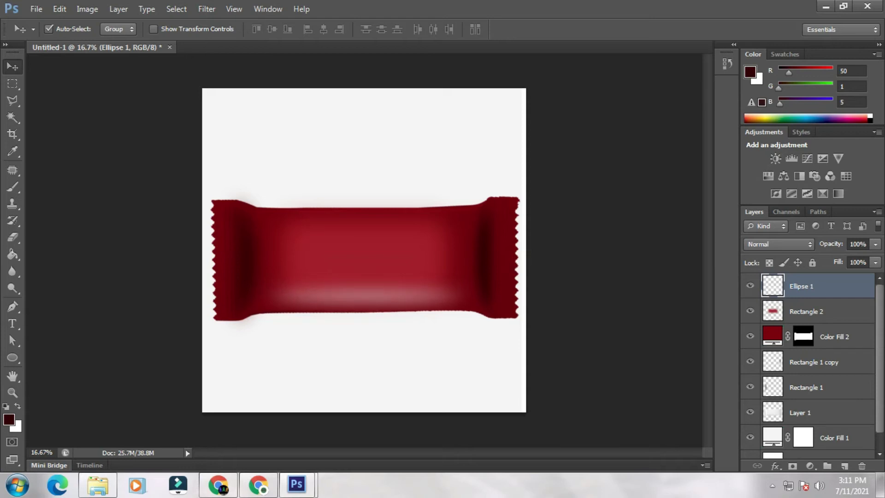
Flatten the blurred ellipse further into a thin highlight strip near the wrapper's lower edge
key(ctrl+t)
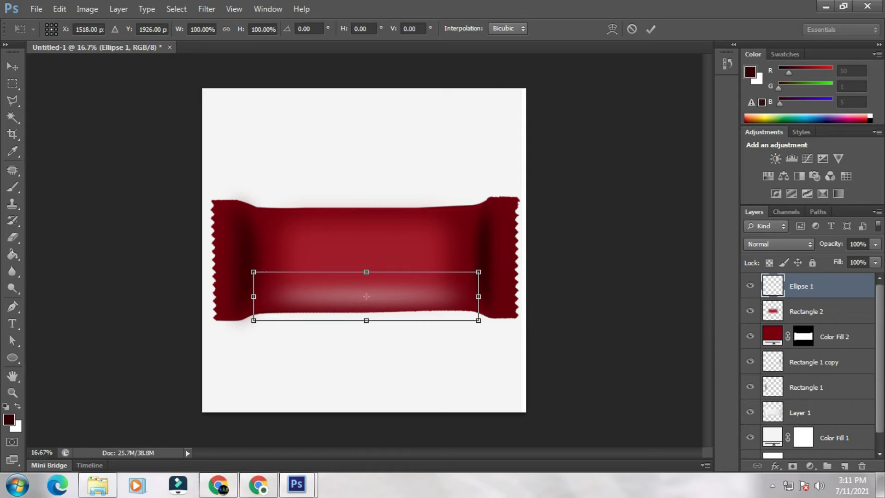
drag(366, 319, 403, 291)
key(Return)
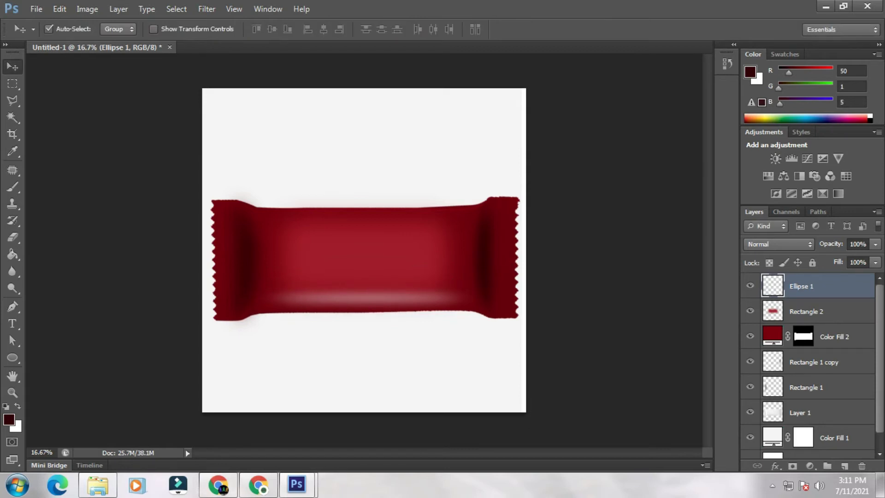
Duplicate the ellipse highlight, place the copy along the wrapper's upper edge, and shift the original closer to the lower edge
key(ctrl+j)
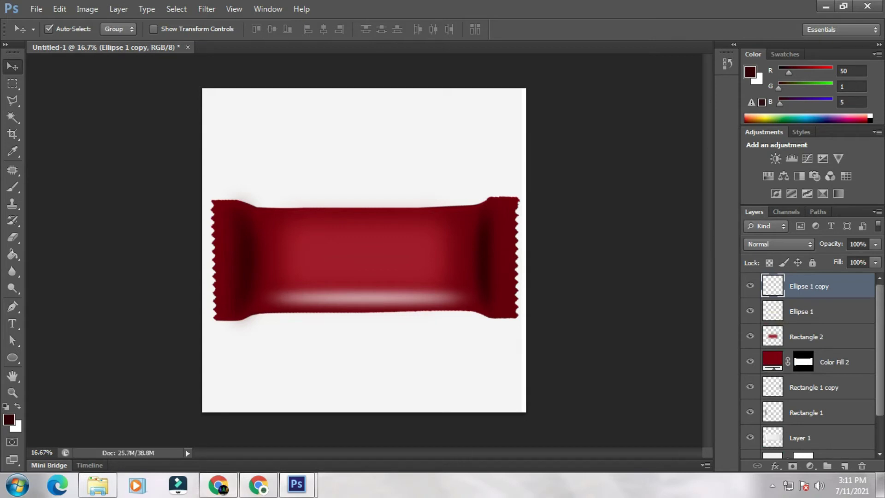
drag(369, 300, 362, 212)
drag(392, 302, 396, 277)
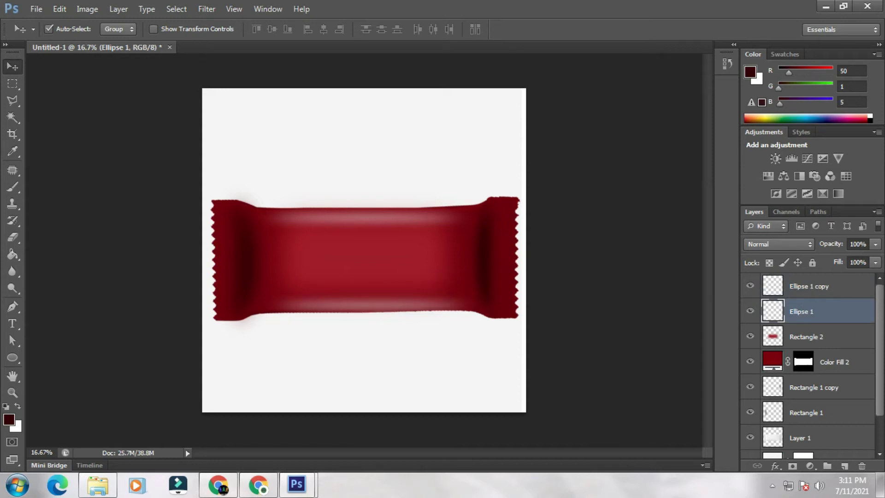
click(397, 359)
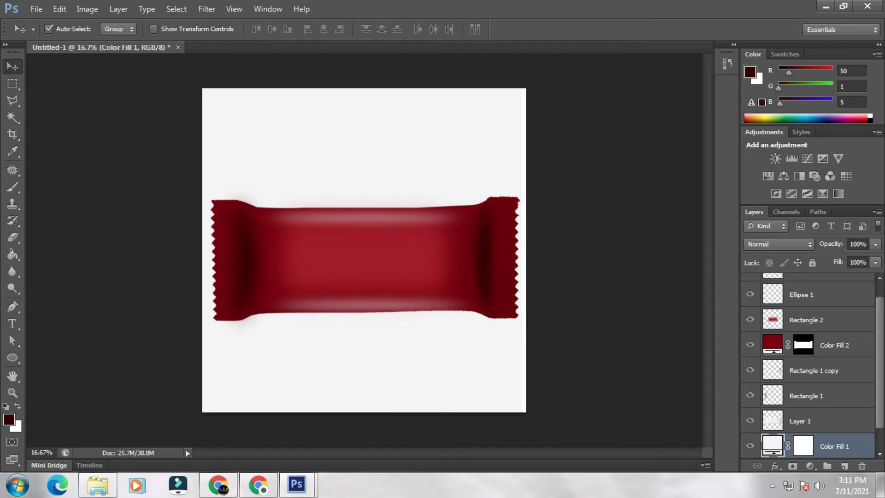
click(772, 485)
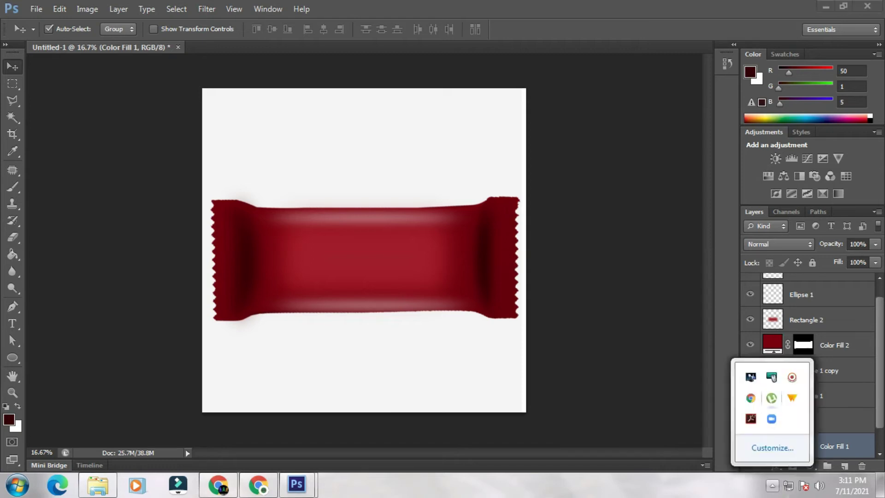
click(792, 376)
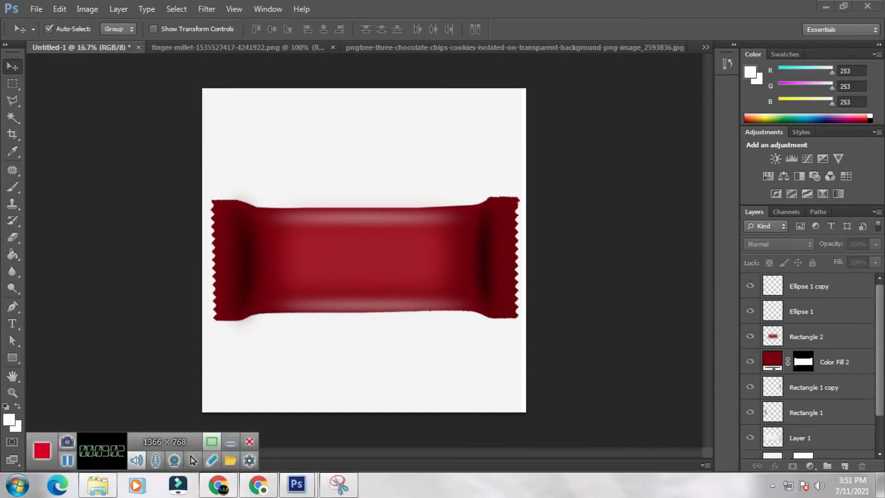
click(231, 442)
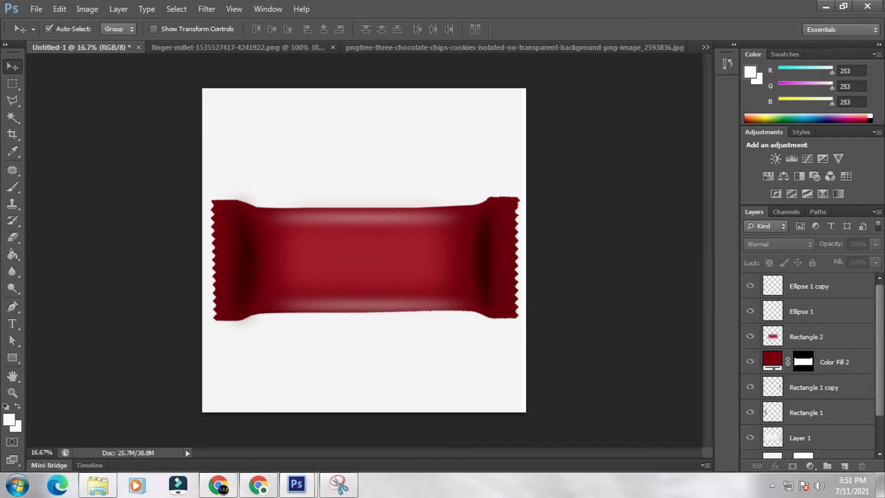
In Capture.JPG, select the cookie photo area beside the green band and copy it to its own layer
click(806, 336)
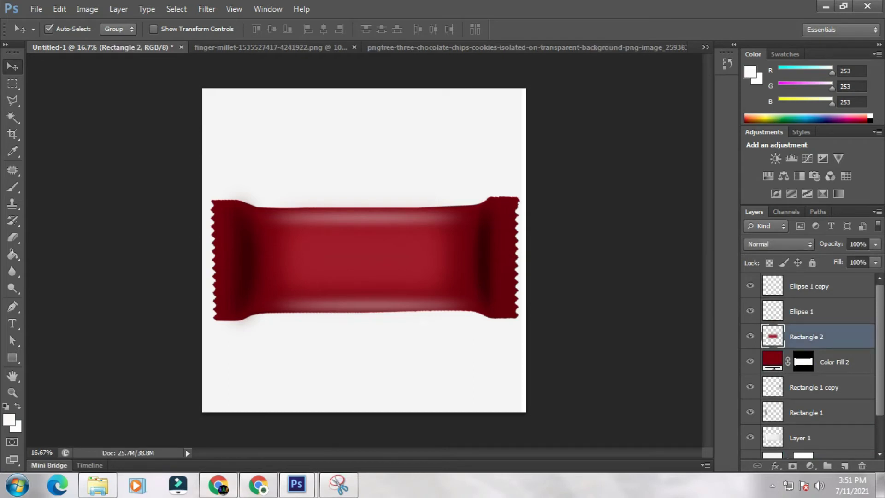
click(706, 47)
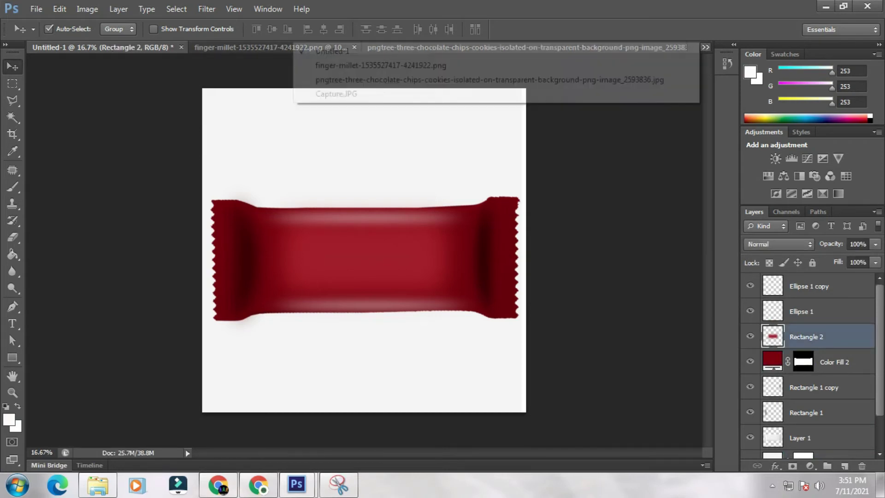
click(336, 93)
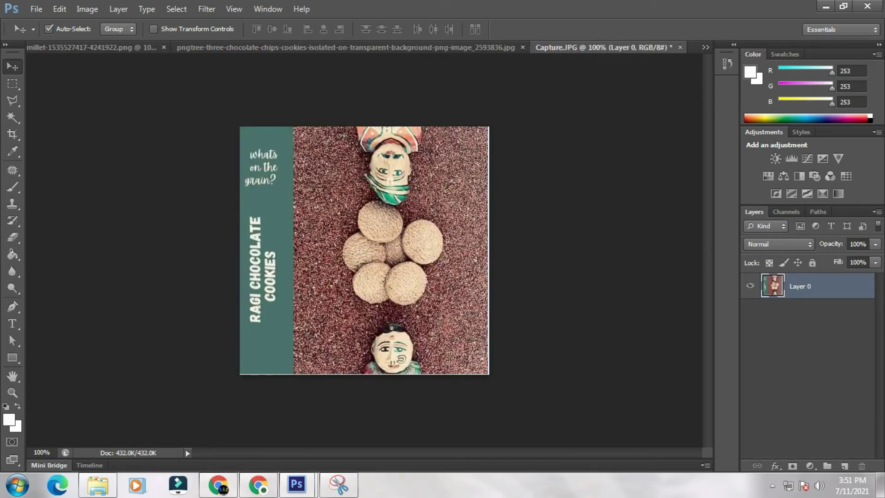
click(12, 84)
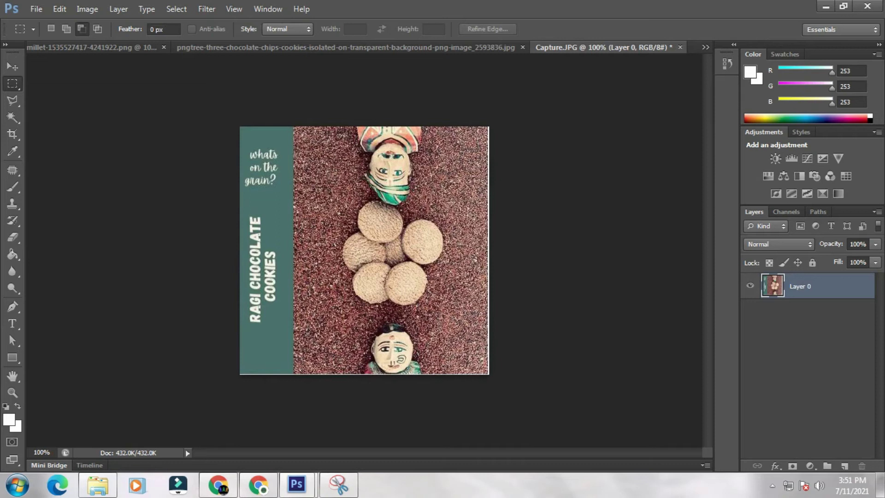
drag(298, 128, 475, 378)
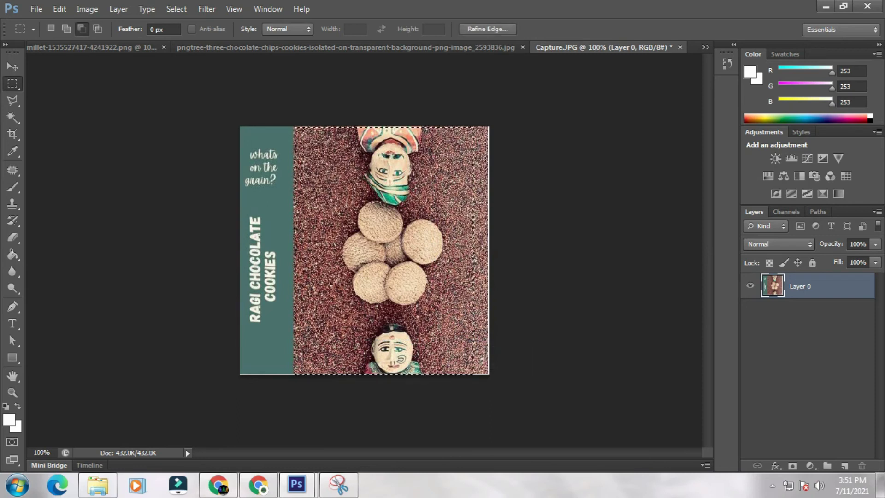
key(ctrl+j)
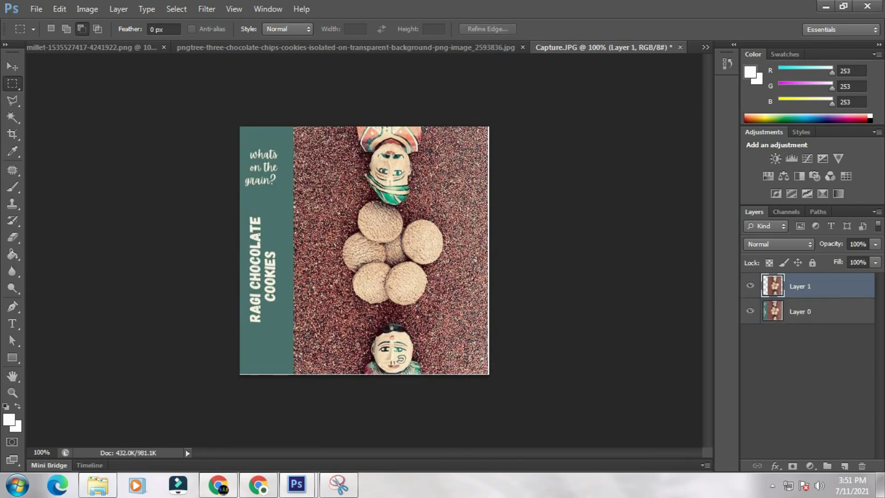
Bring the copied cookie photo layer into the wrapper document above Rectangle 2 and minimize the Capture.JPG window
key(v)
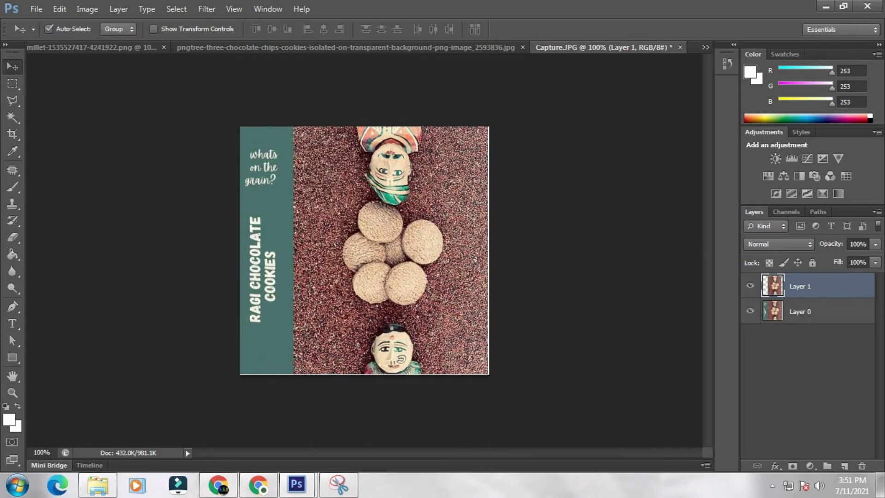
drag(604, 48, 557, 217)
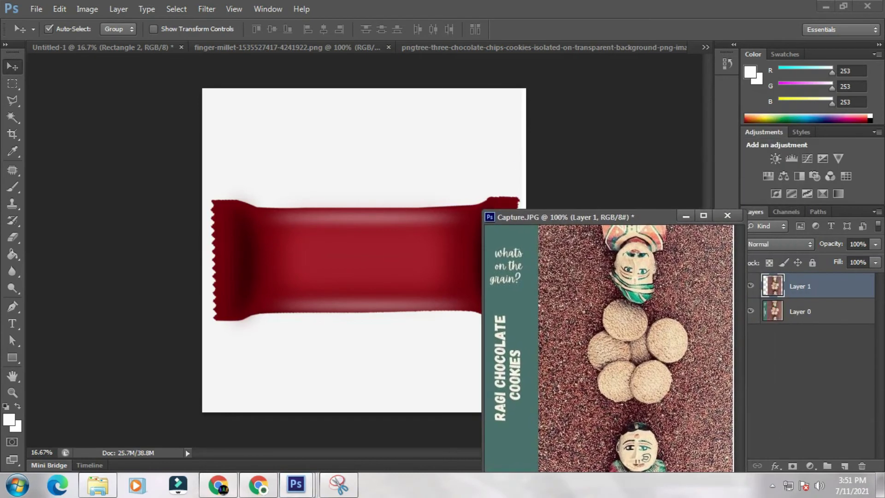
double_click(800, 287)
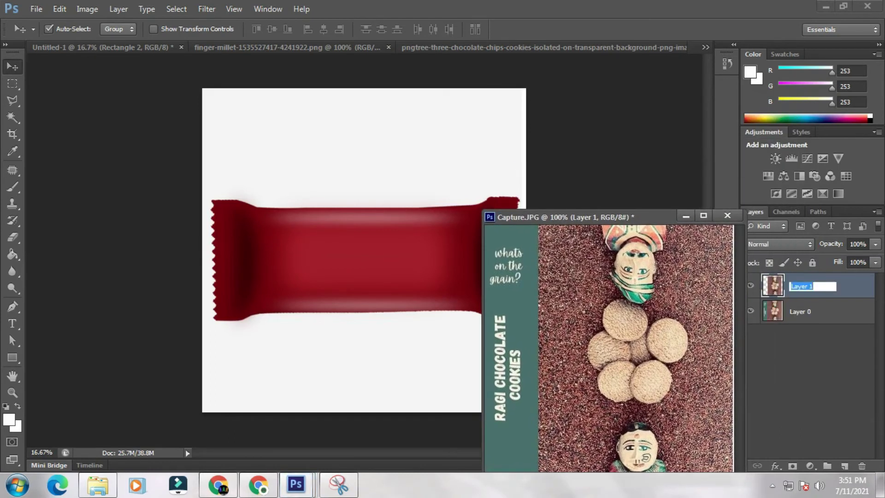
key(Escape)
drag(558, 217, 171, 239)
drag(772, 286, 419, 226)
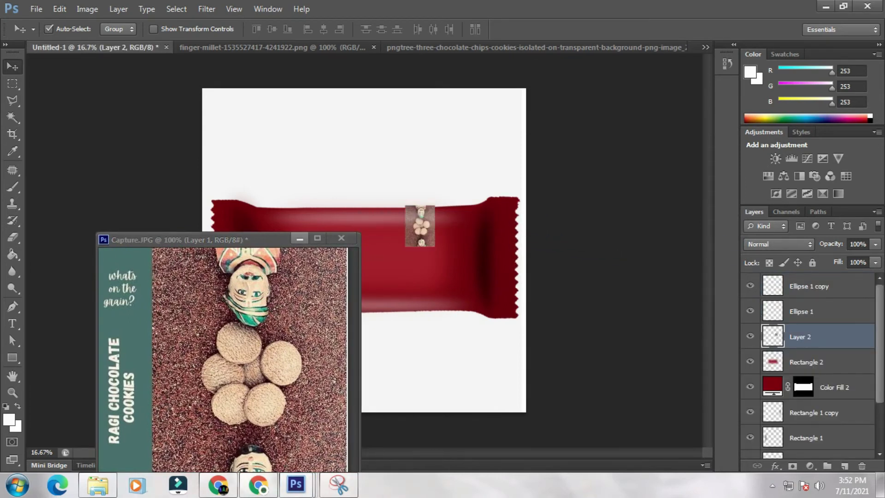
click(300, 238)
click(419, 226)
drag(419, 227, 369, 244)
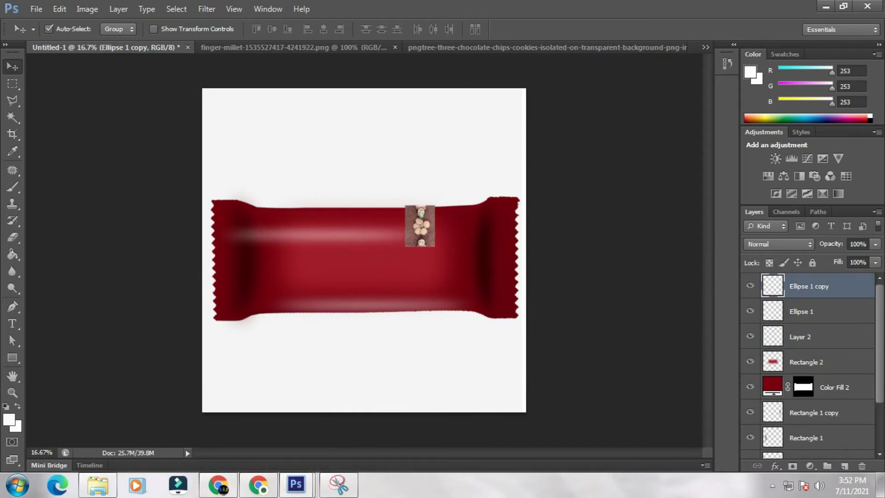
key(ctrl+z)
Move the cookie photo layer to the top of the layer stack, above both ellipse highlights
click(801, 336)
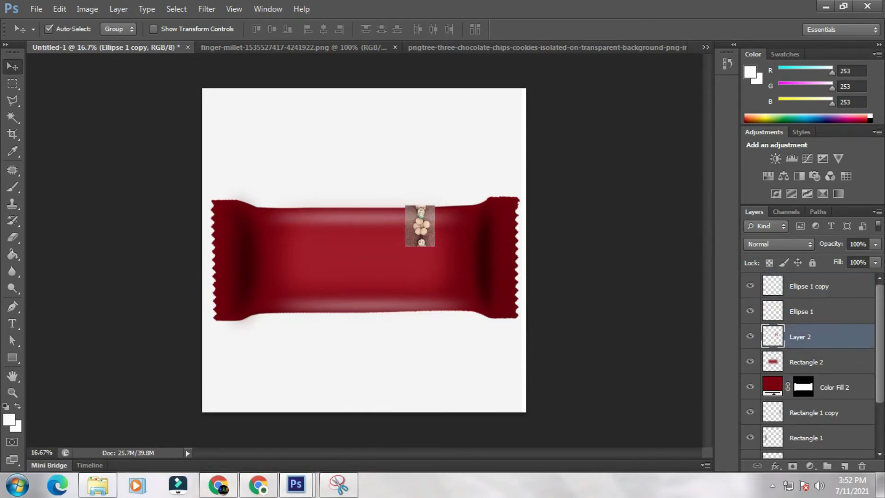
key(Delete)
drag(807, 337, 807, 280)
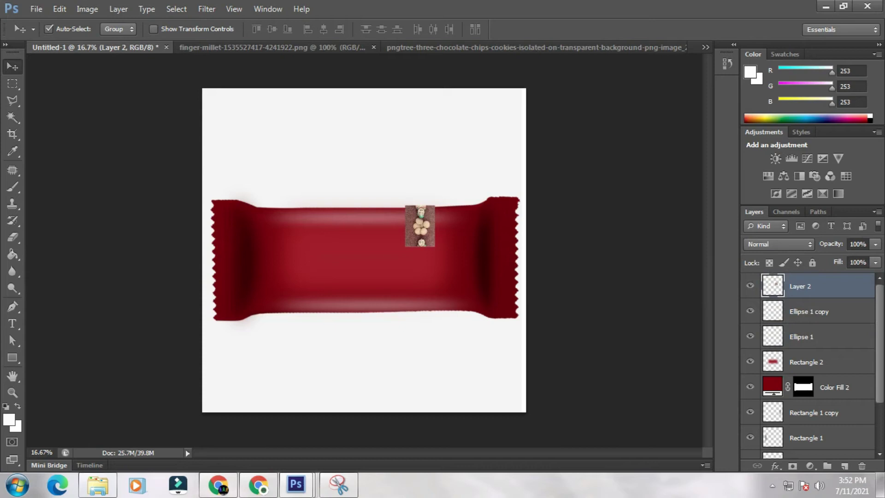
Scale the cookie photo to about 252% and place it on the left part of the wrapper, spanning its height
key(ctrl+t)
drag(420, 224, 318, 292)
drag(307, 225, 334, 262)
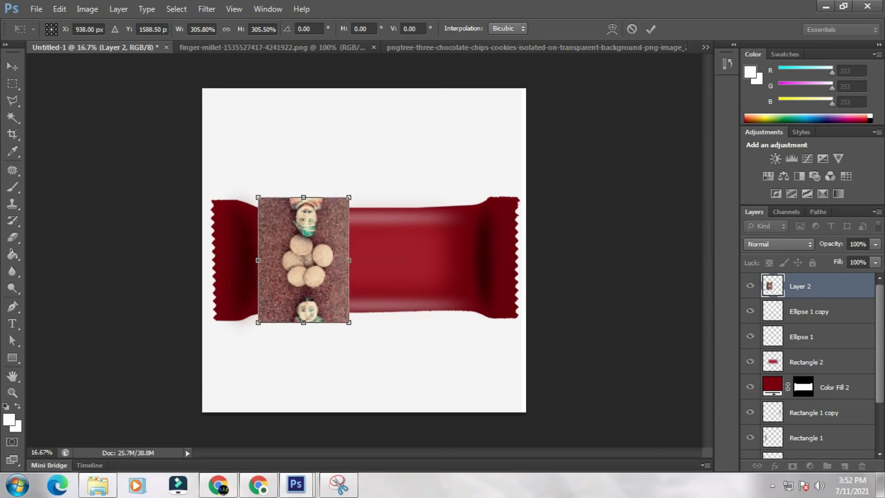
drag(349, 197, 342, 207)
key(Down)
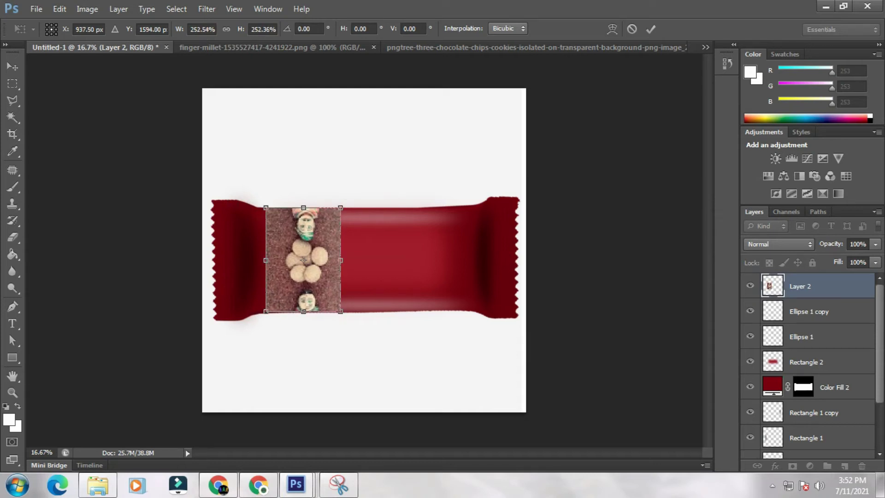
Nudge the cookie photo left until it meets the wrapper's left fold and apply the transform
key(Left)
key(Left)
key(Left)
key(Left)
key(Left)
key(Left)
key(Left)
key(Left)
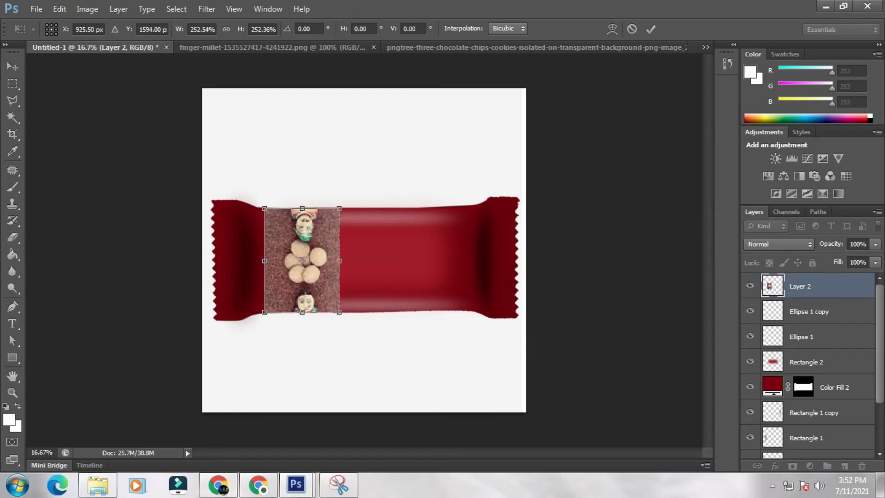
key(Left)
key(Left)
key(Left)
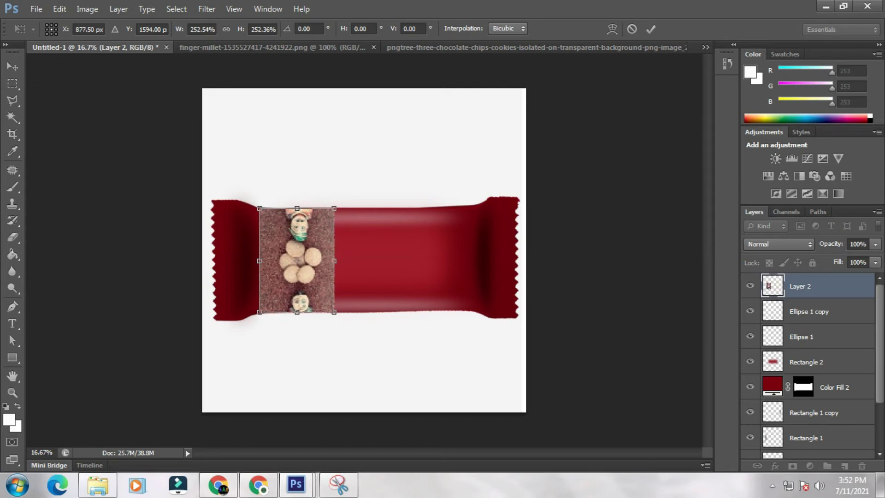
key(Return)
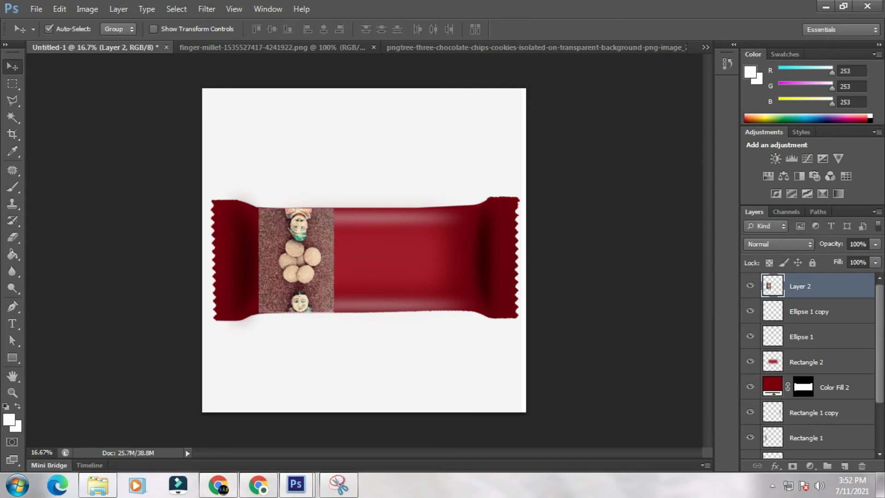
Adjust the cookie photo's two upper corners and lower-left corner to follow the wrapper's edges, and apply the transform
key(ctrl+plus)
key(ctrl+plus)
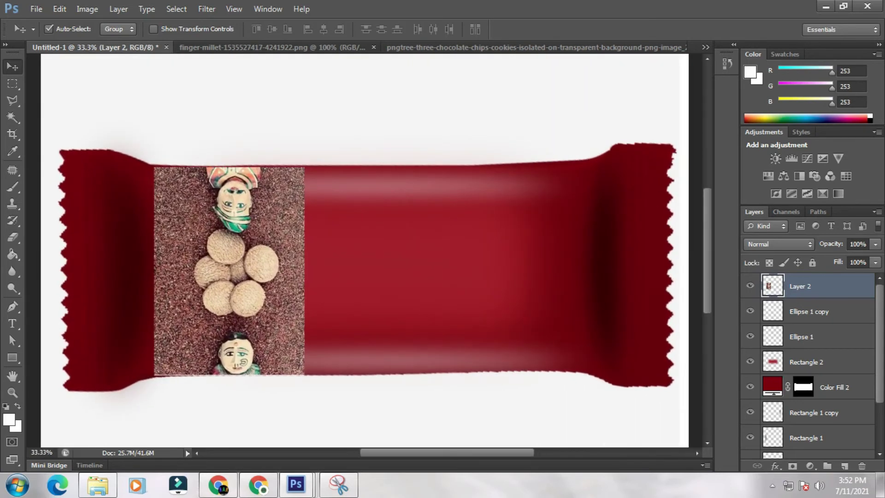
key(ctrl+t)
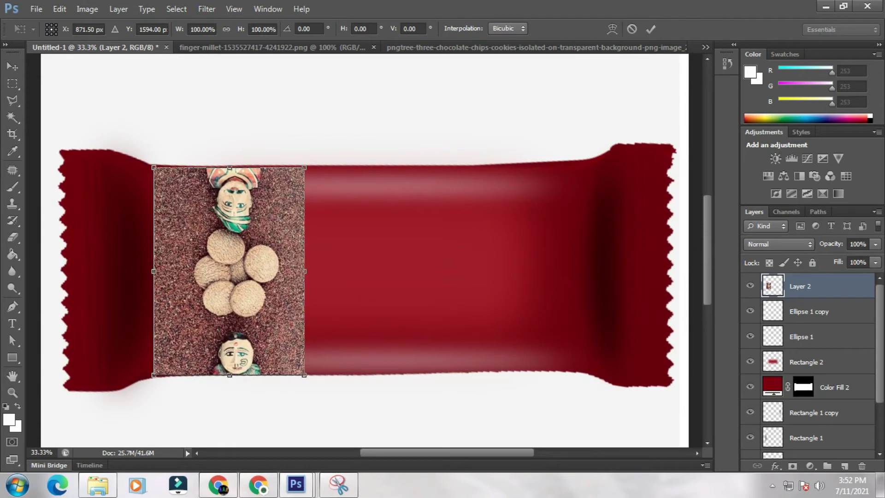
drag(153, 168, 156, 164)
drag(304, 167, 302, 165)
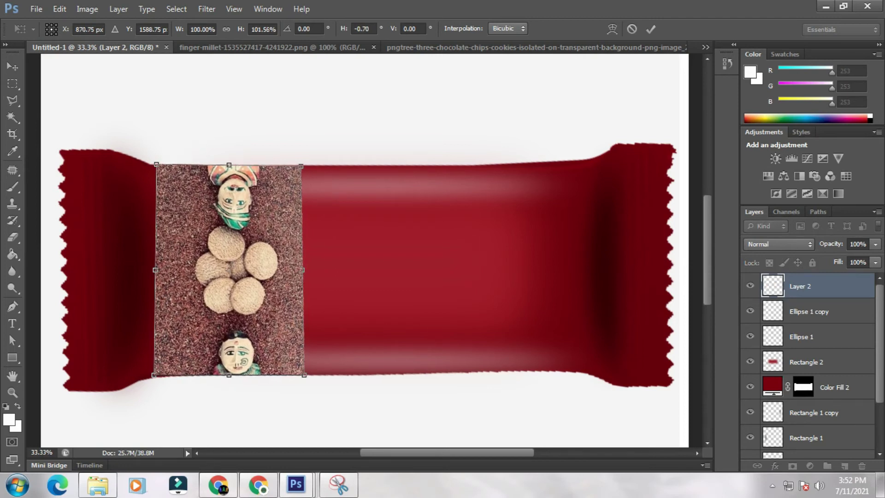
drag(154, 375, 151, 377)
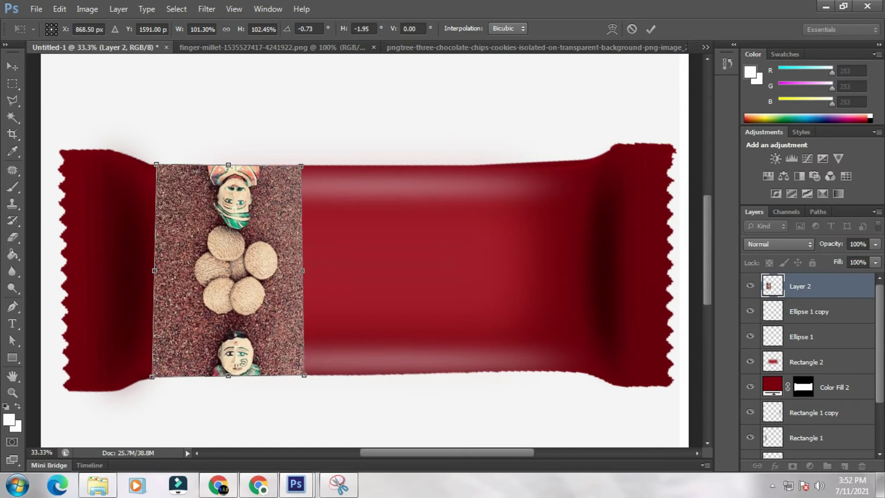
drag(151, 377, 156, 375)
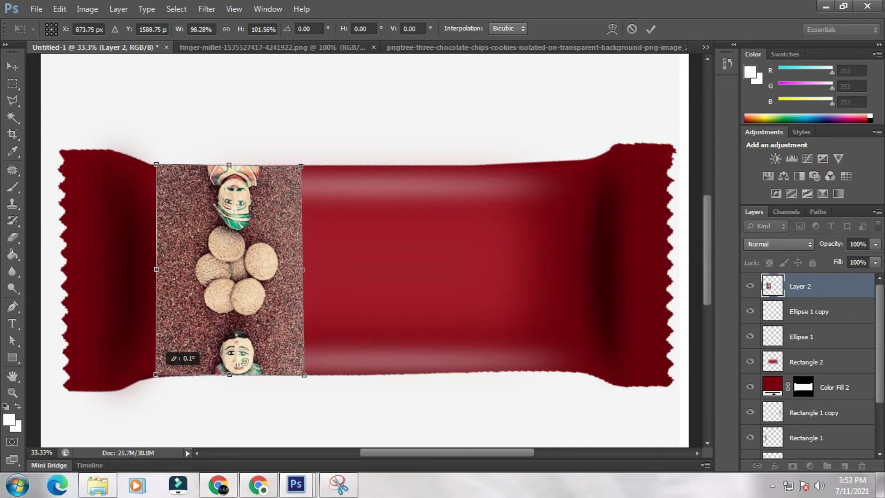
key(Return)
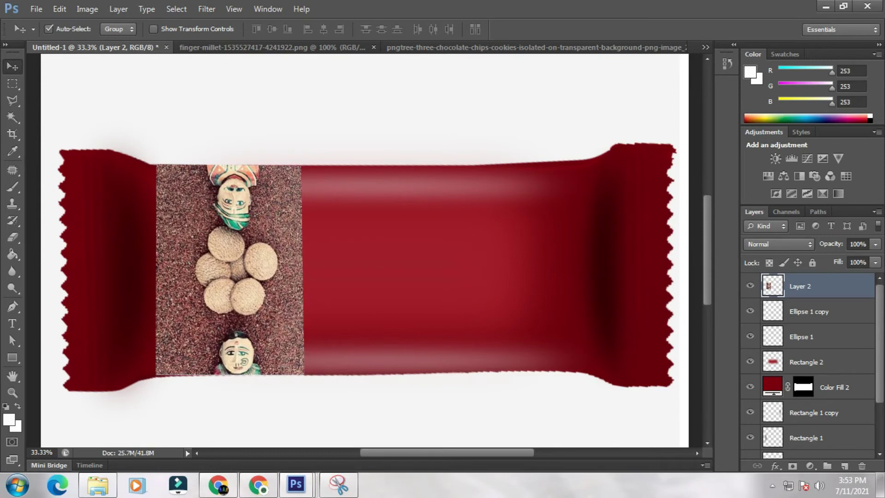
Load the cookie photo's outline as a selection and turn it into a layer mask
key(ctrl+minus)
key(ctrl+minus)
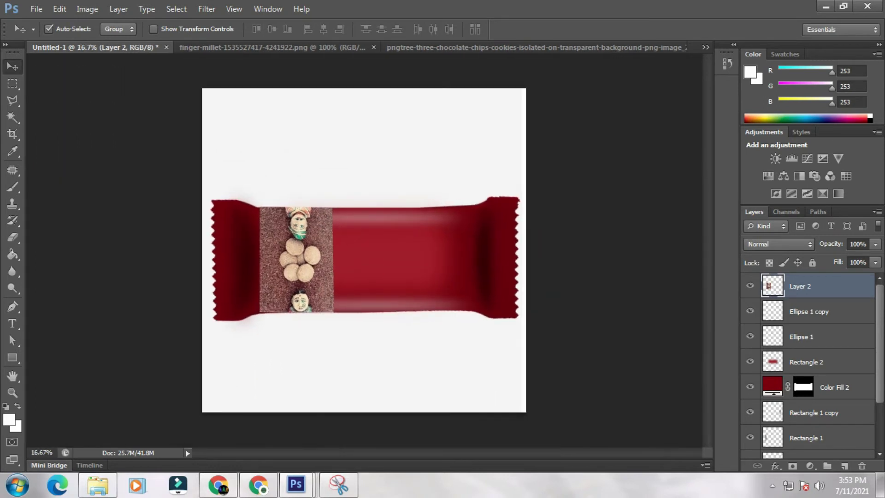
key(ctrl+minus)
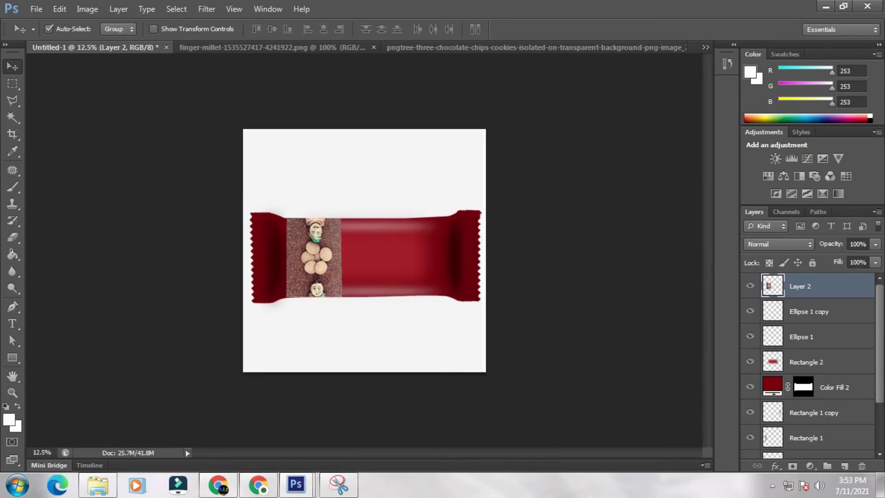
ctrl+click(772, 286)
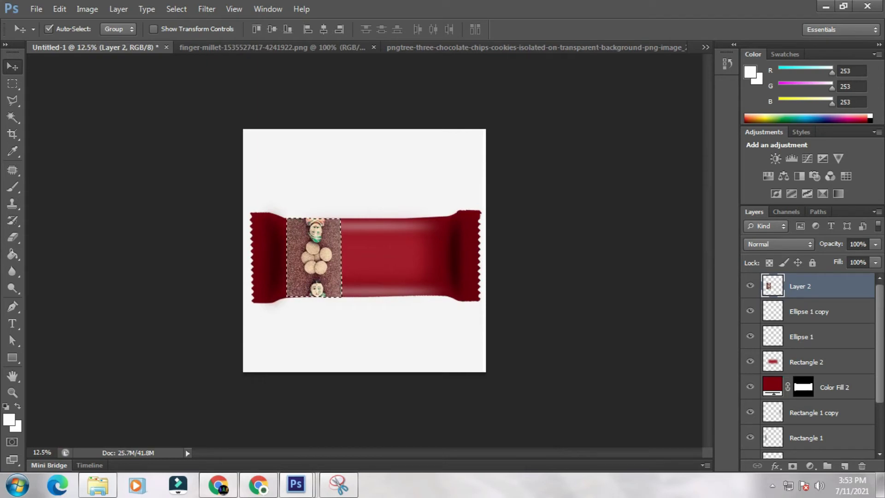
click(793, 466)
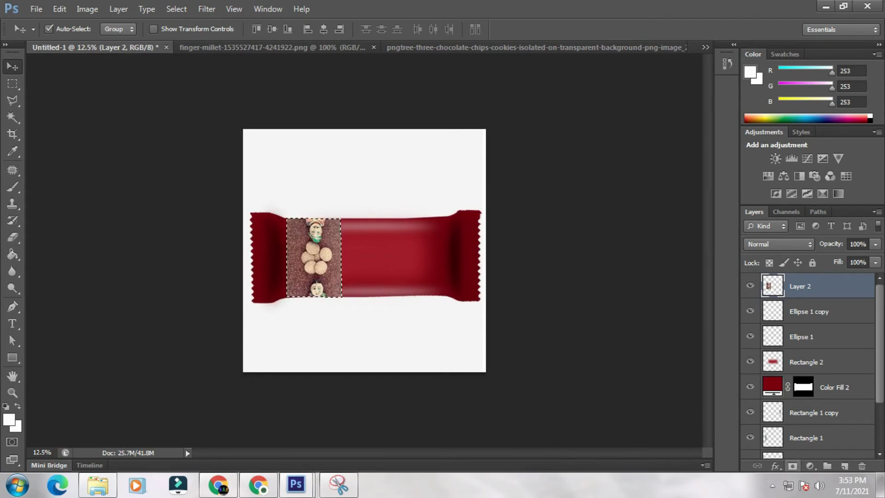
Refine the cookie photo's mask with Smooth 36 and Feather 4.2 px, output to the layer mask
right_click(803, 286)
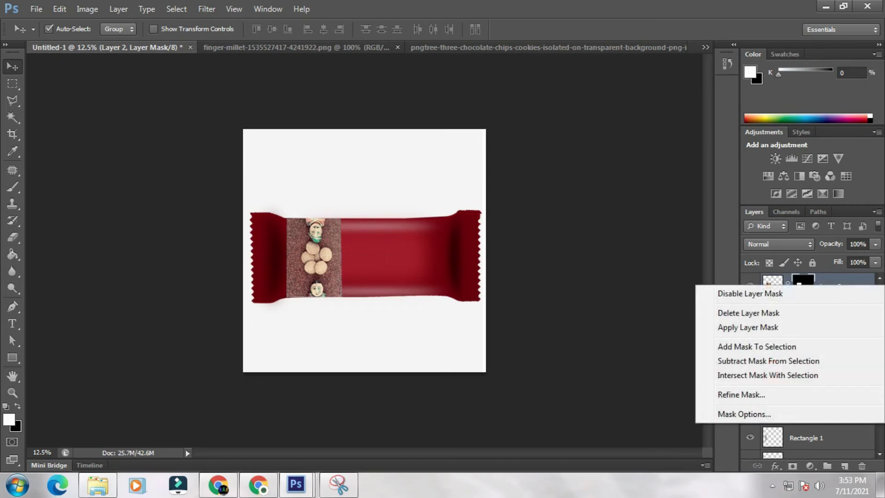
click(743, 392)
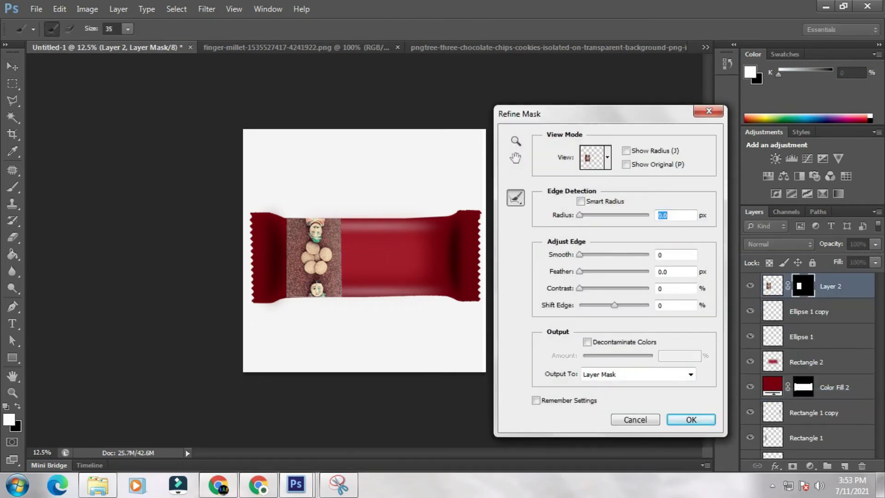
mouse_move(580, 271)
mouse_down()
mouse_move(604, 271)
mouse_move(587, 271)
mouse_move(604, 254)
mouse_move(592, 272)
mouse_move(607, 271)
mouse_move(595, 271)
mouse_up()
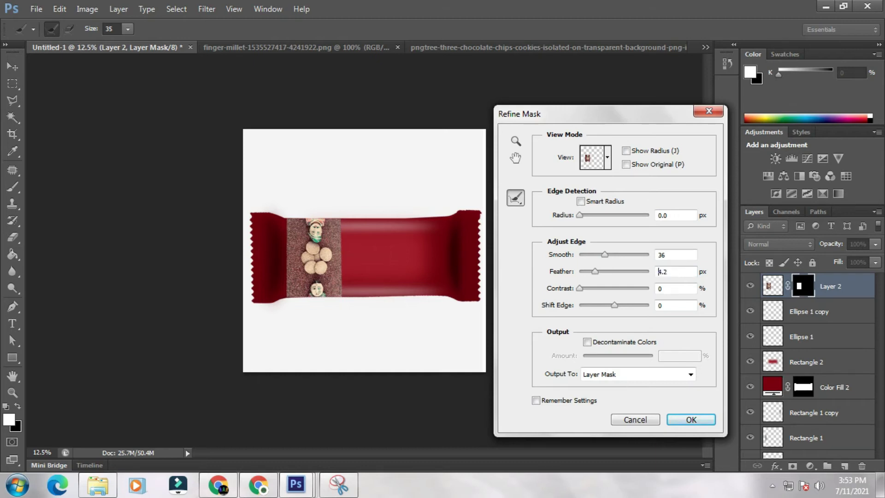
click(691, 419)
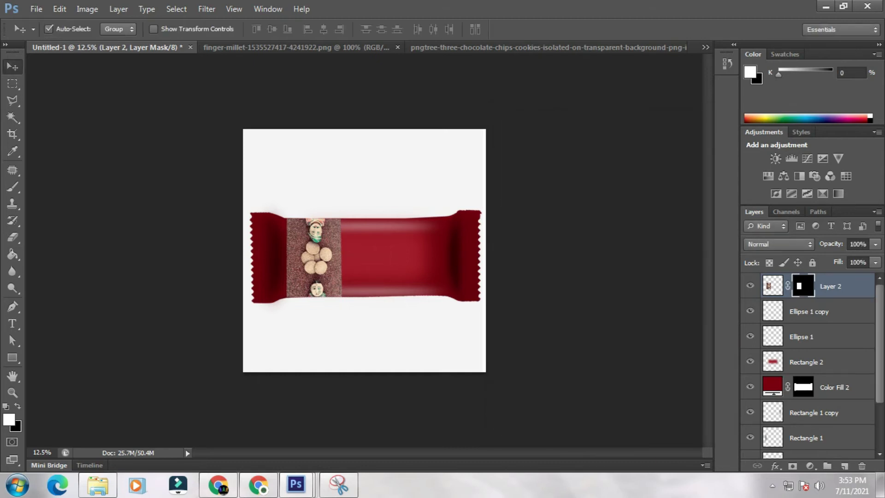
Add a drop shadow to the cookie photo layer with a 40° angle, a short distance and a 27 px size
right_click(769, 285)
click(631, 166)
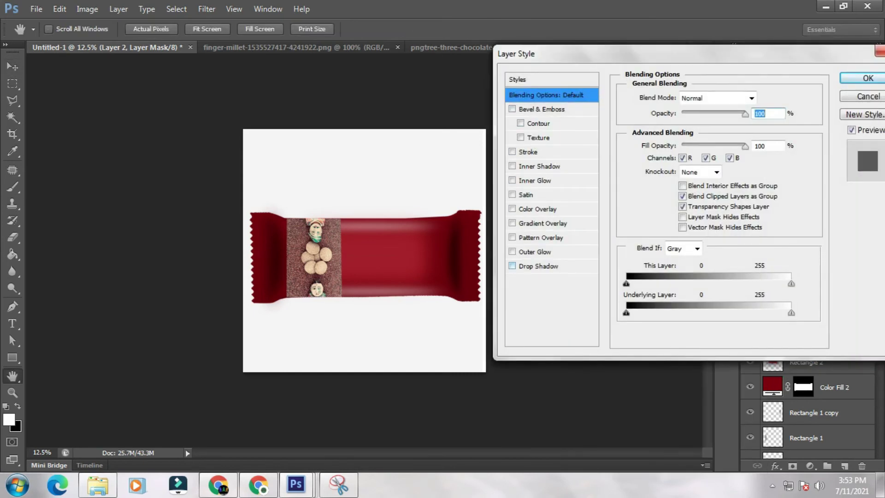
click(539, 266)
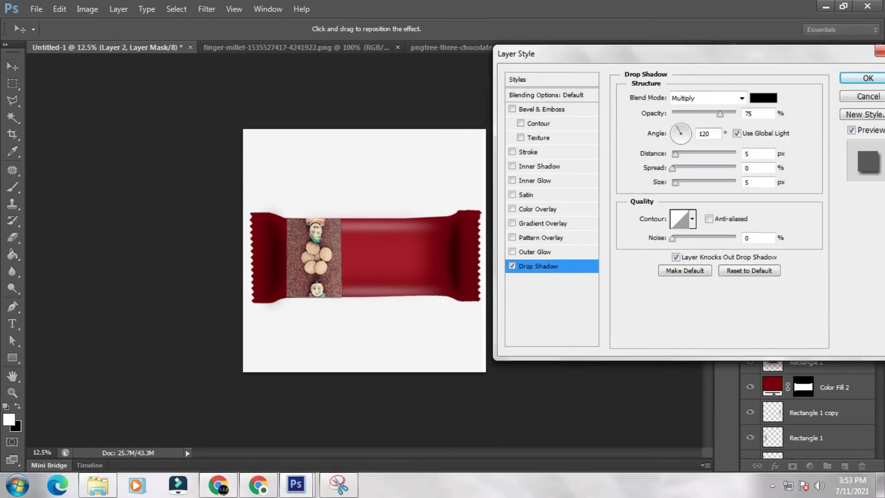
drag(675, 155, 682, 155)
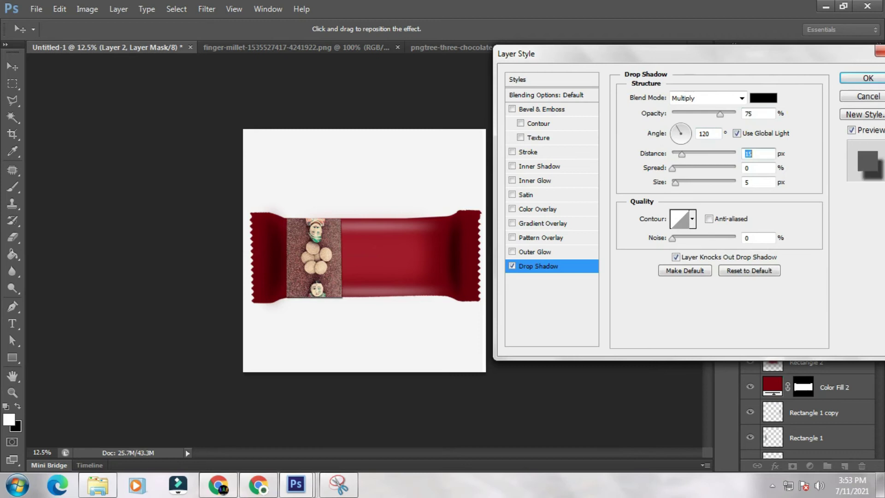
click(688, 128)
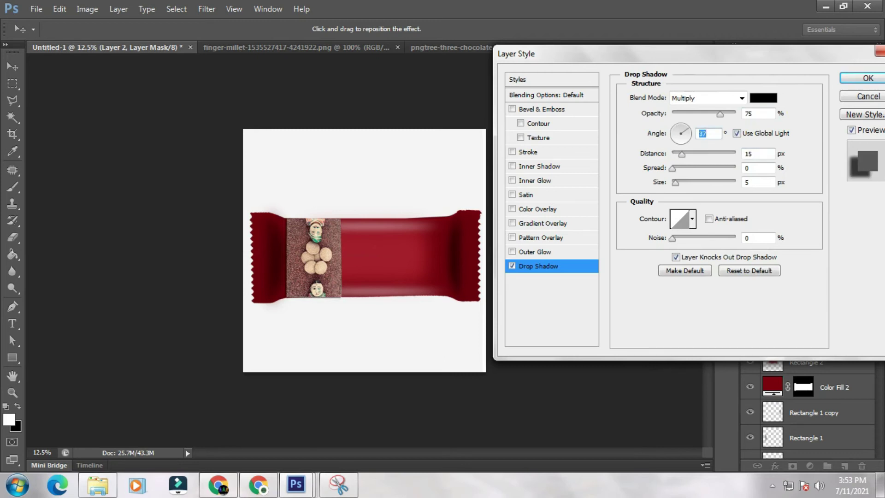
click(686, 127)
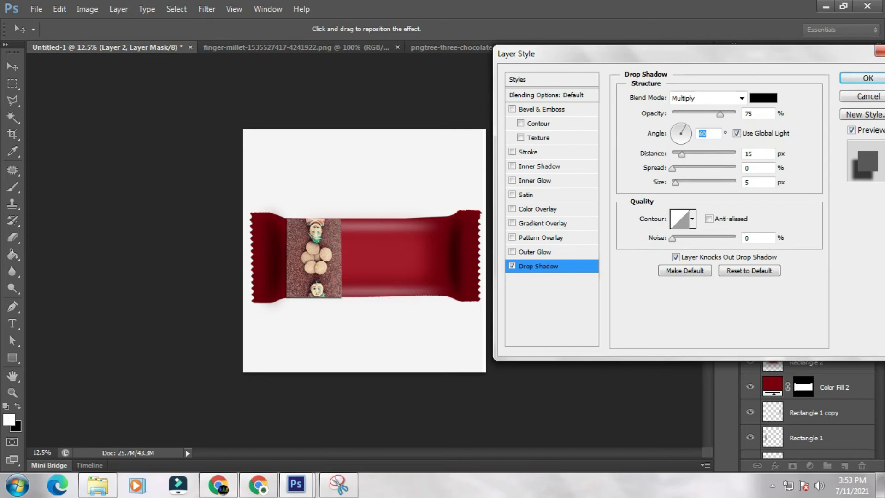
click(688, 127)
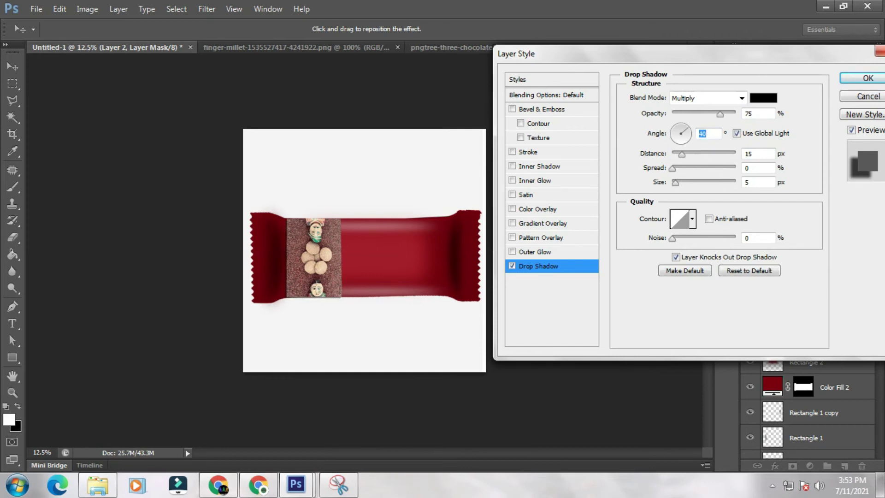
drag(675, 183, 678, 155)
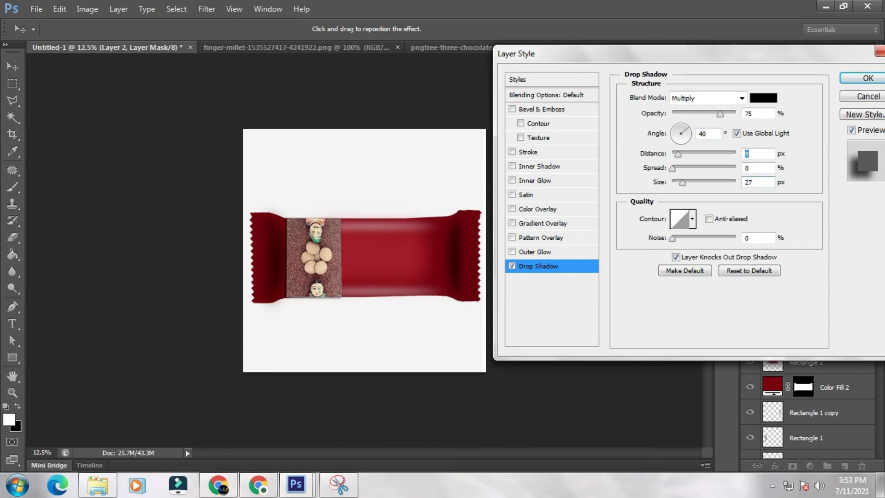
click(868, 79)
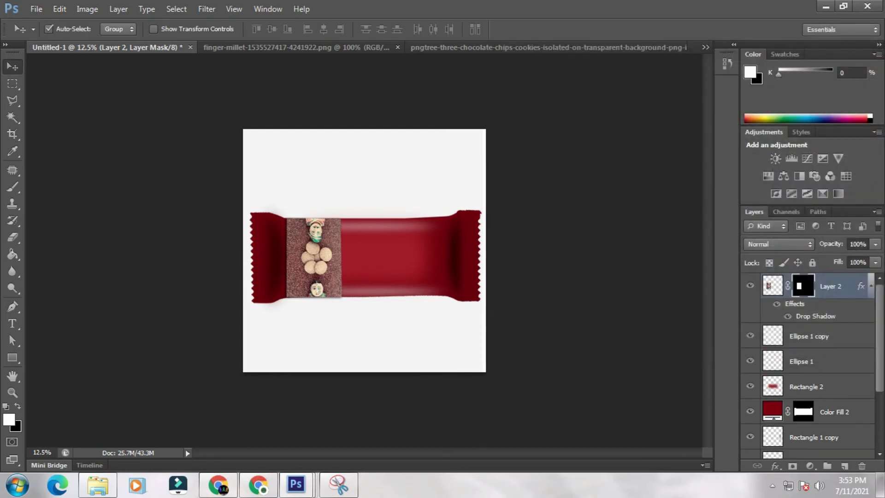
click(577, 258)
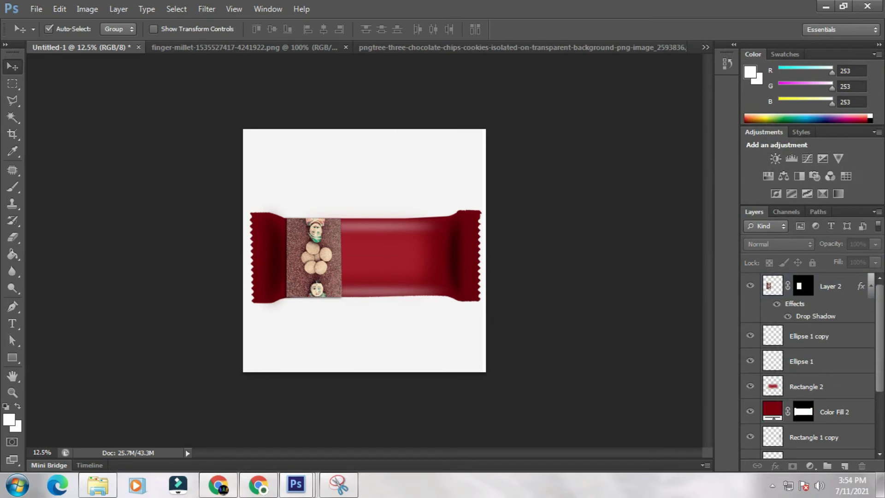
Place a 7 pt text layer with the letter R on the red wrapper beside the cookie photo
key(t)
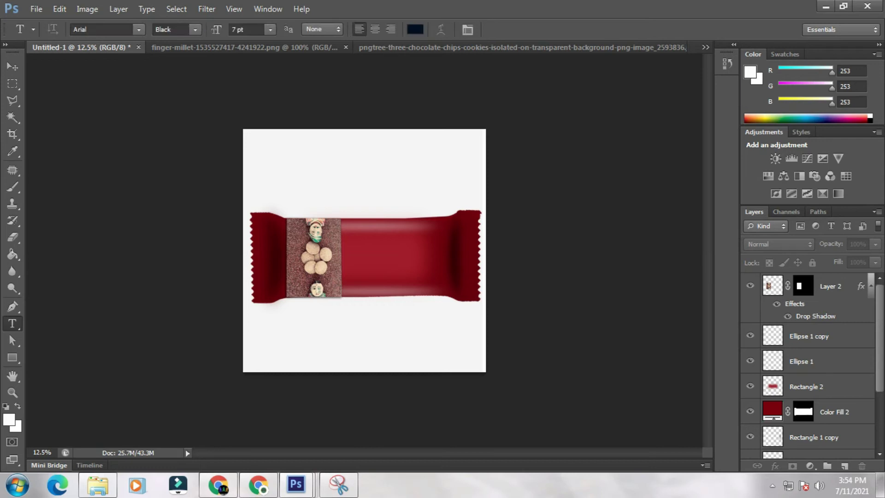
click(364, 240)
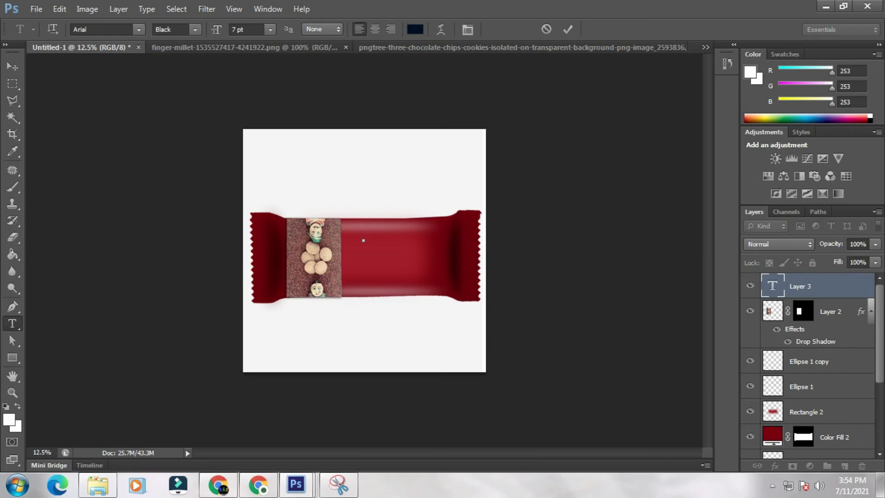
click(13, 66)
Start a new Arial Black text line beside the cookie photo in white (ffffff) at 200 pt
key(t)
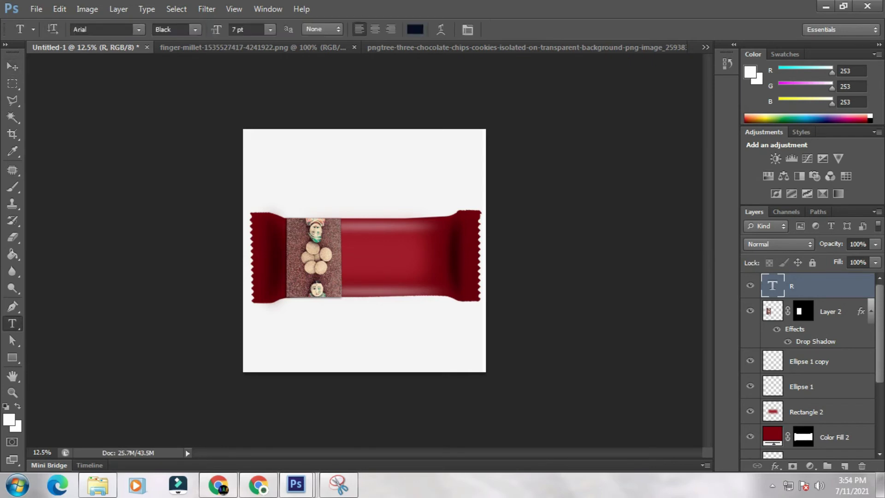
click(357, 247)
click(415, 30)
drag(530, 297, 493, 243)
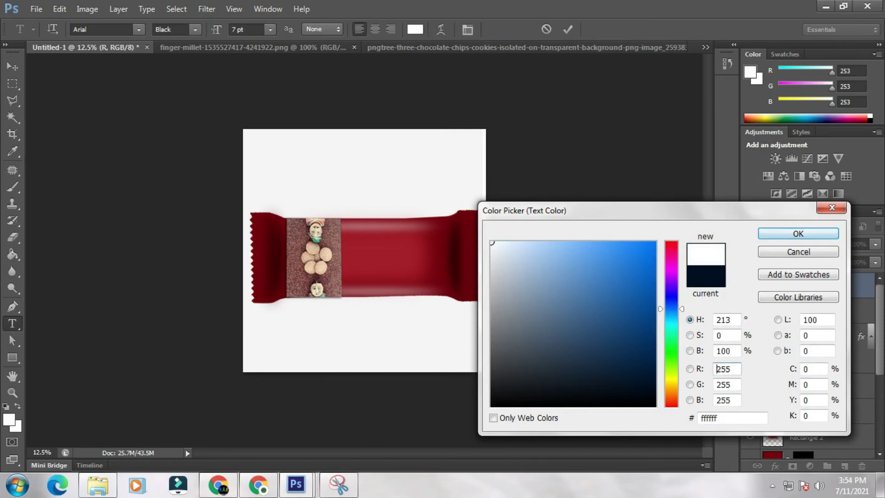
key(Return)
click(270, 29)
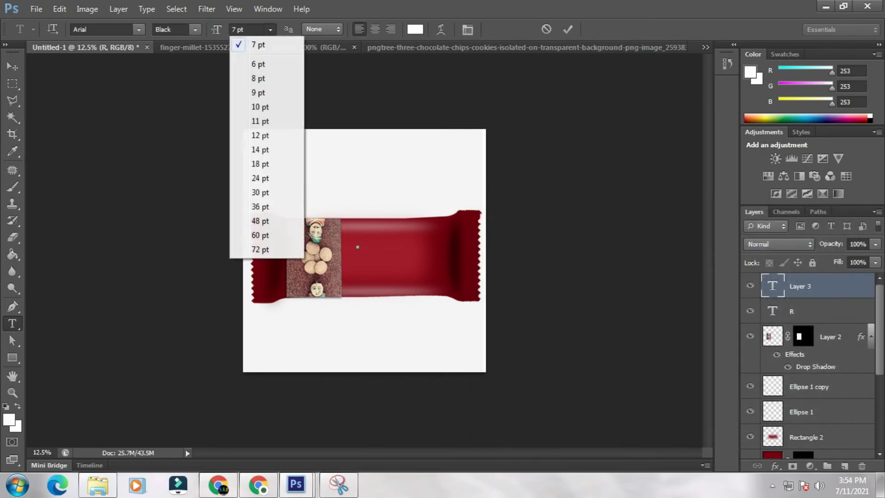
click(260, 249)
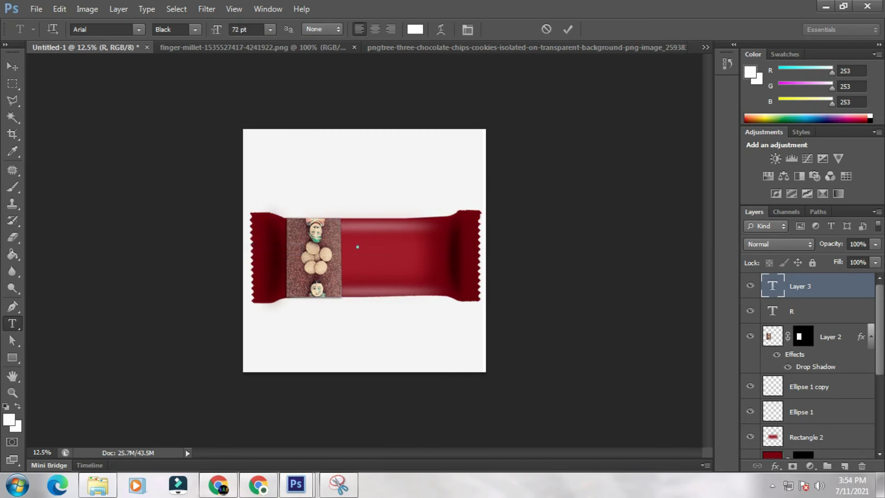
text(2)
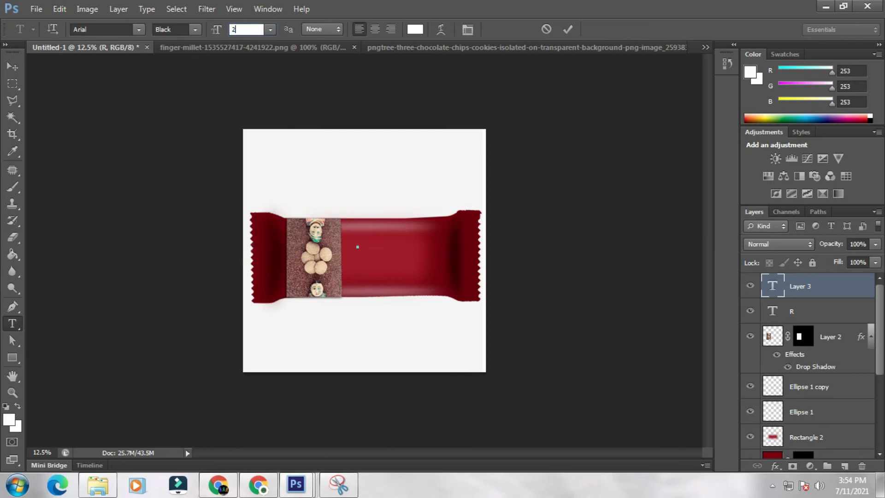
text(00)
key(Return)
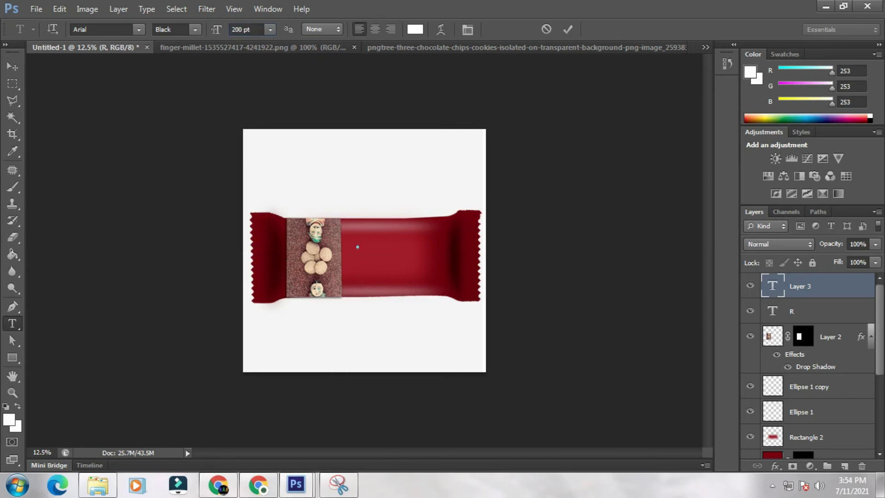
Enter "RAGI CHOCLATE" as the product text and commit the layer
text(RAF)
key(BackSpace)
text(GI CHO )
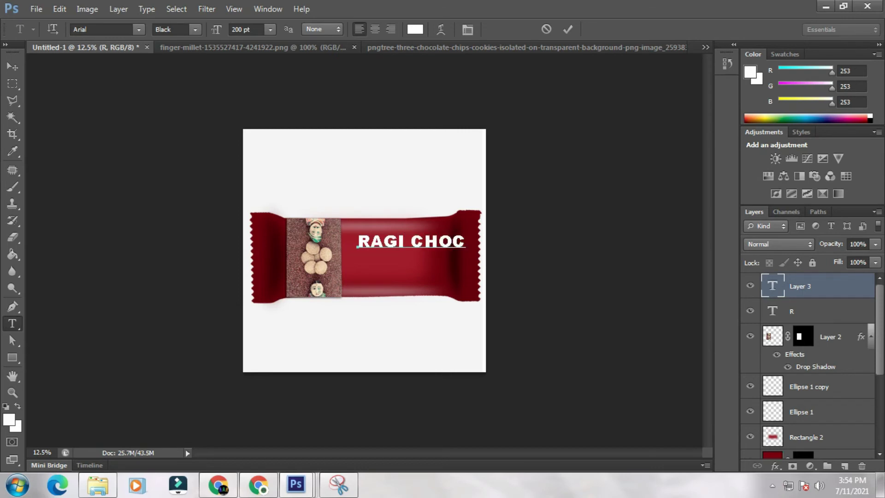
text(LAT)
click(12, 66)
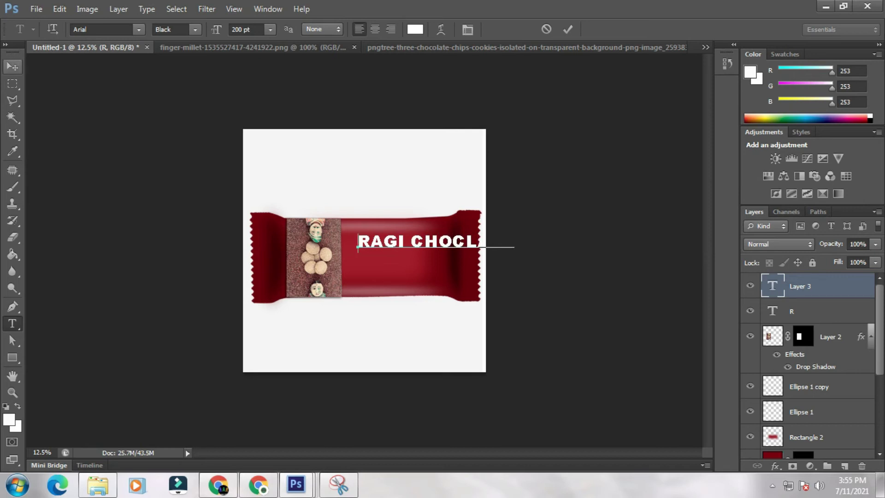
Add a separate text layer reading "cookies" directly below the RAGI CHOCLATE line
key(t)
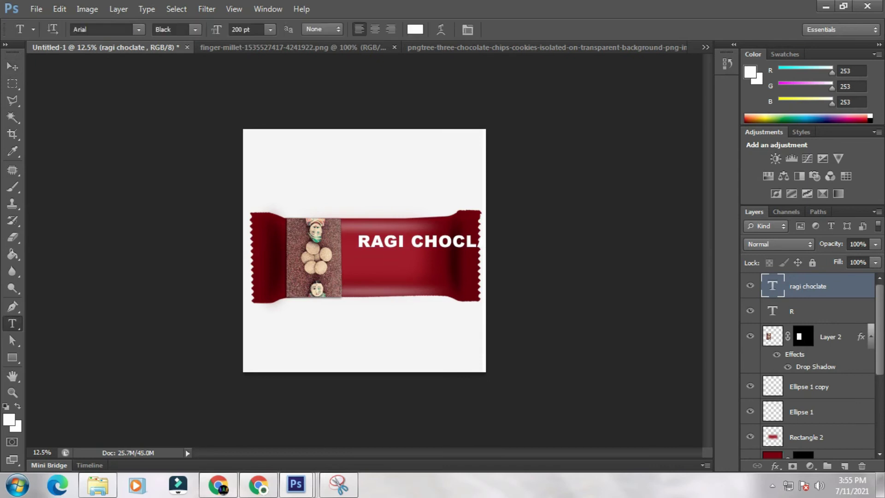
click(357, 268)
text(coo)
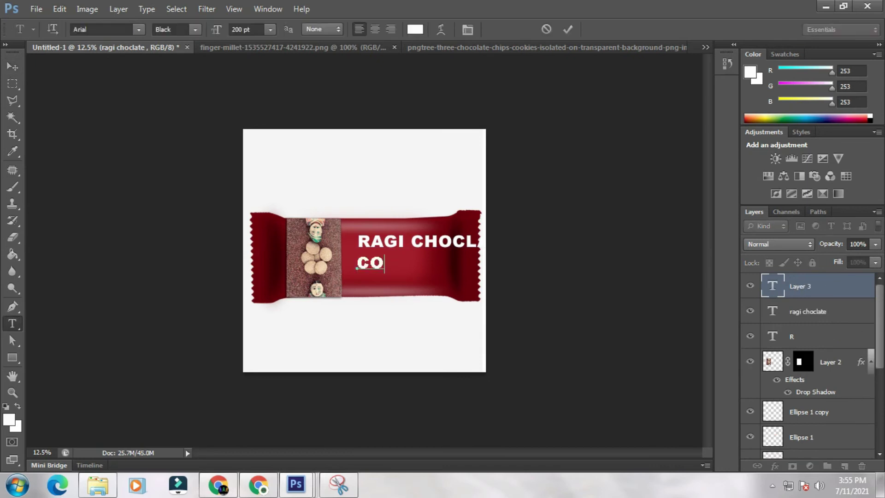
text(kies)
click(12, 66)
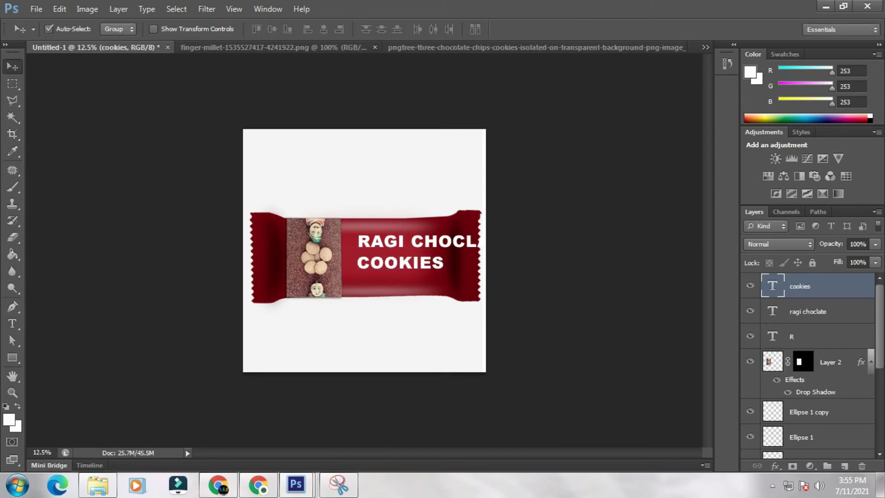
Set the RAGI CHOCLATE text's font size to 120 pt and its tracking to 0
double_click(773, 311)
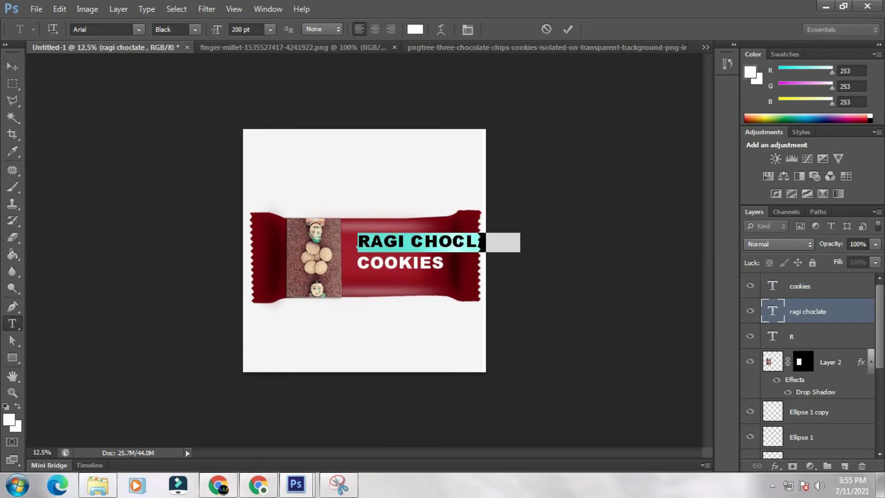
click(246, 29)
text(120)
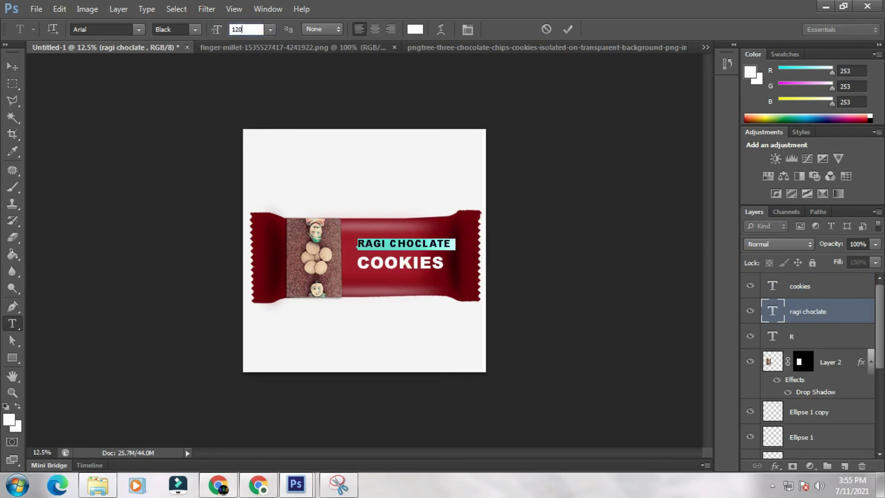
click(467, 29)
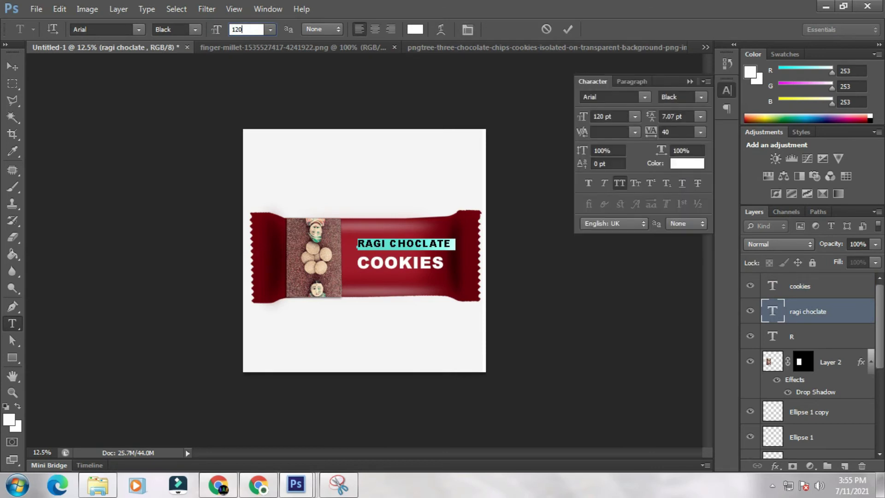
click(700, 132)
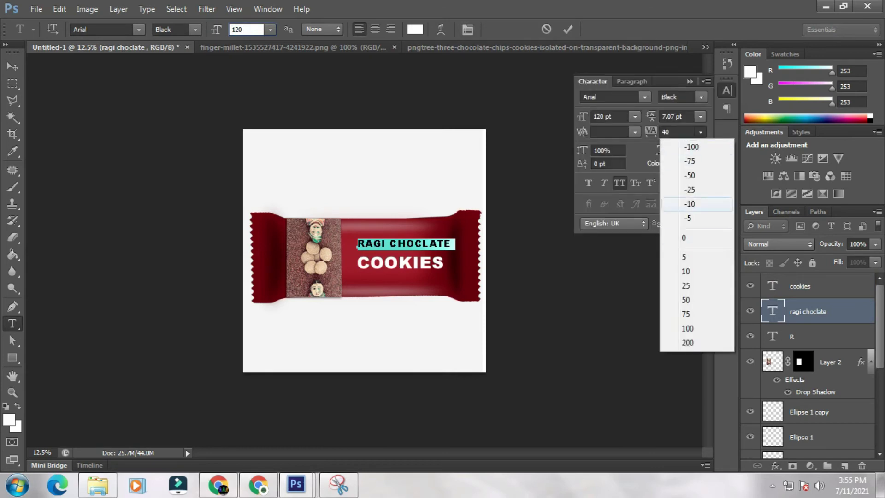
click(696, 237)
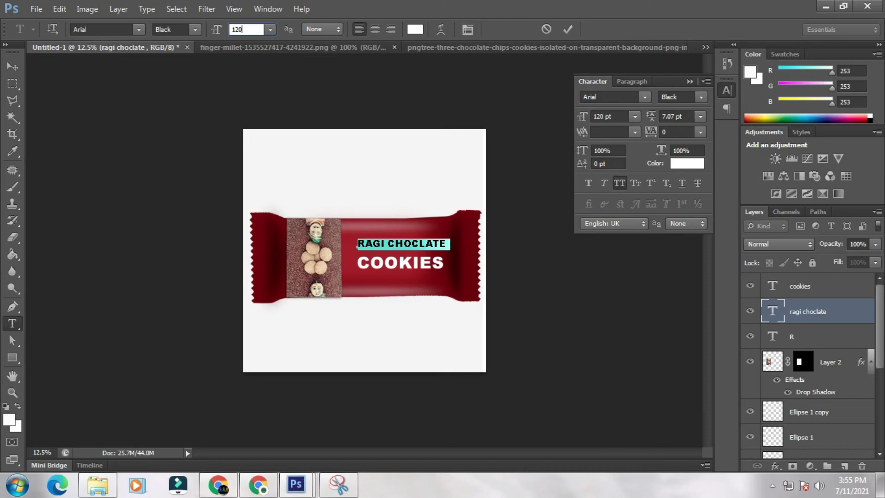
key(Return)
Shift the RAGI CHOCLATE text slightly left toward the cookie photo and change its font to Calibri
drag(402, 286, 391, 287)
click(107, 29)
key(Down)
key(Down)
key(Down)
key(Down)
key(Down)
key(Down)
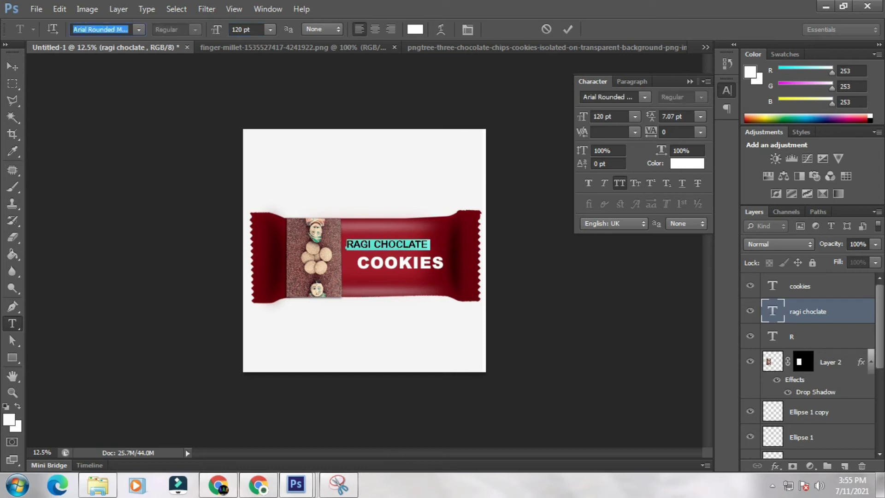
key(Down)
key(Down)
key(Down)
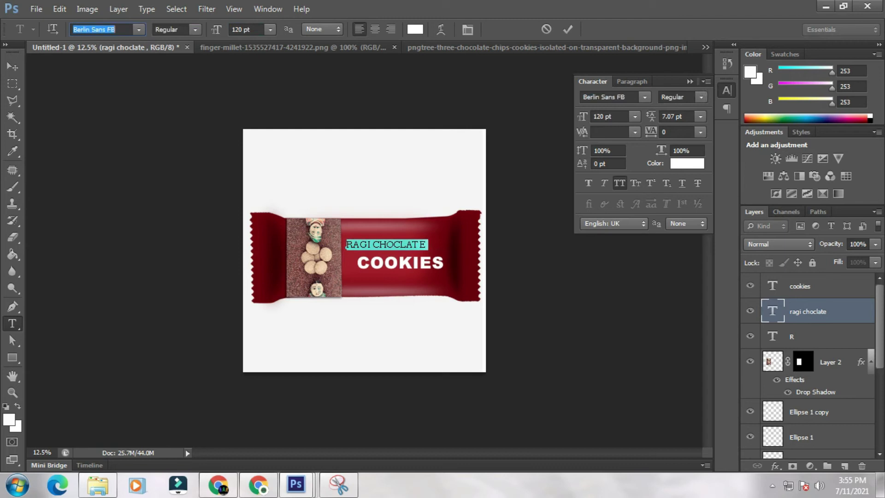
key(Down)
key(Down)
key(Down)
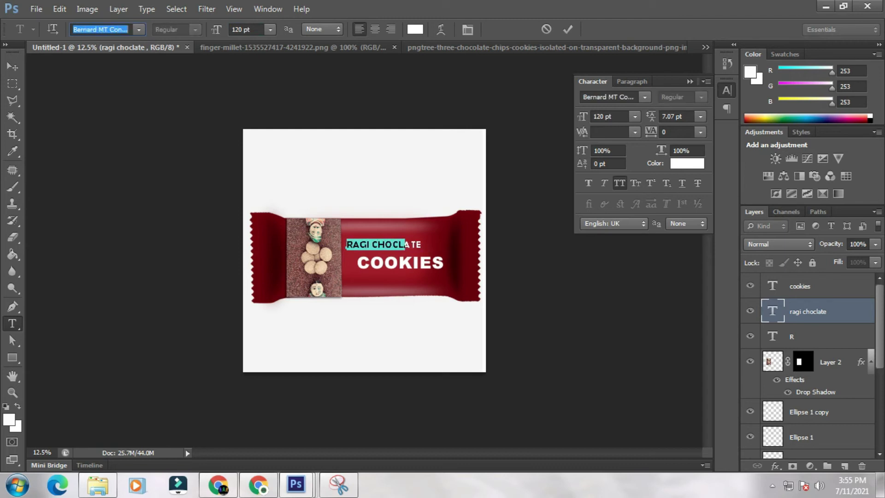
key(Down)
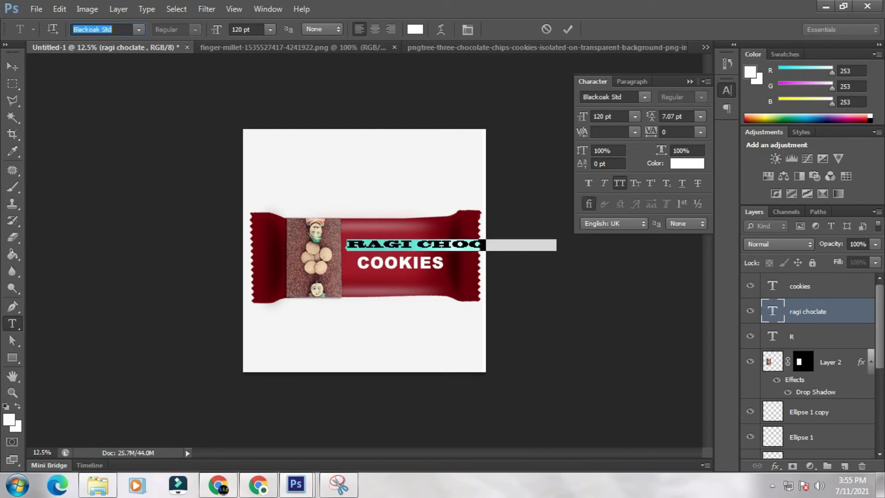
key(Down)
key(Down)
key(Down)
text(Ca)
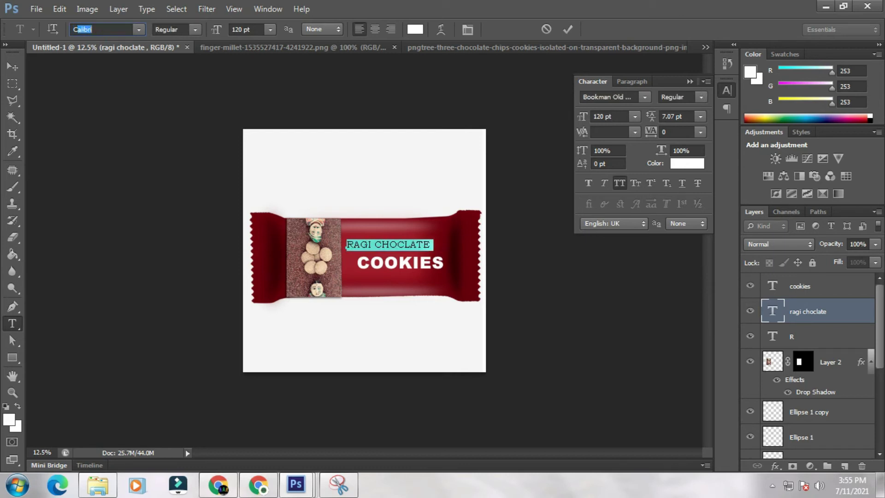
key(Return)
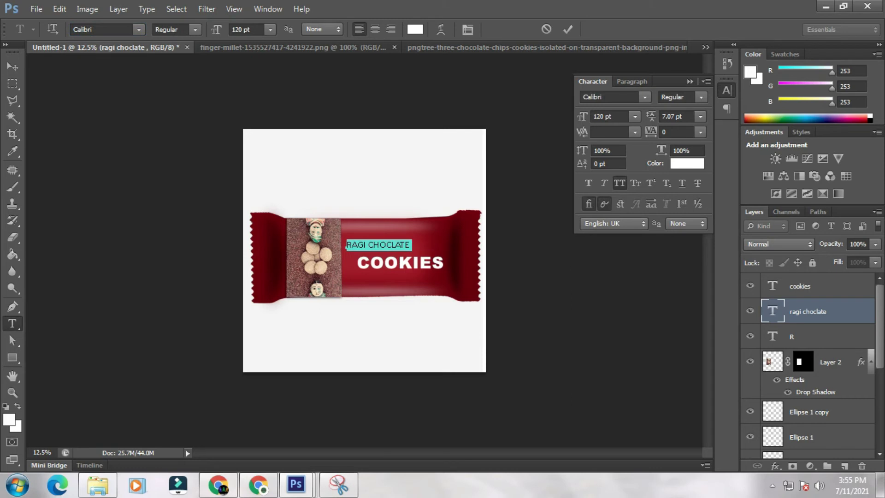
Set the RAGI CHOCLATE text's font size to 160 pt and shift it slightly right above COOKIES
double_click(242, 29)
text(200)
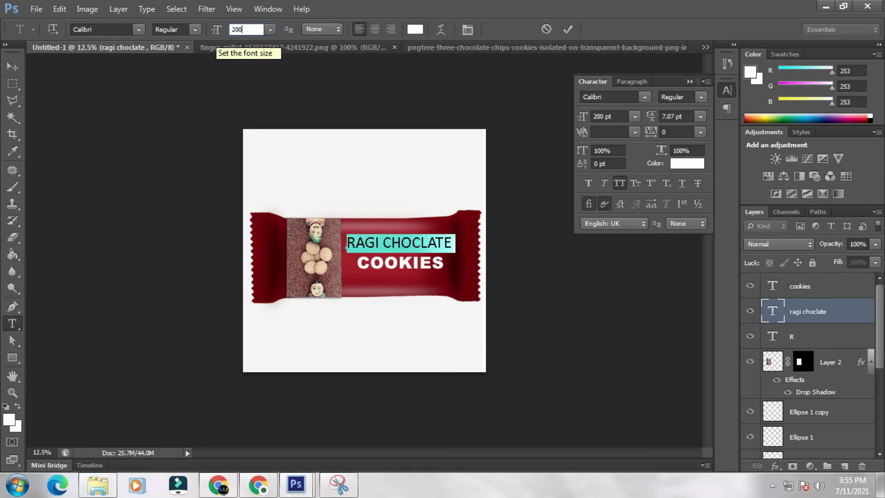
key(BackSpace)
key(BackSpace)
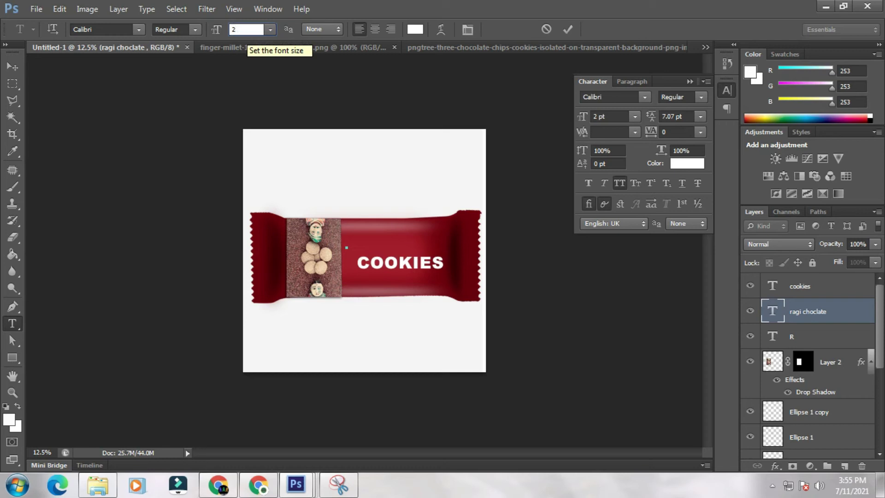
key(BackSpace)
text(160)
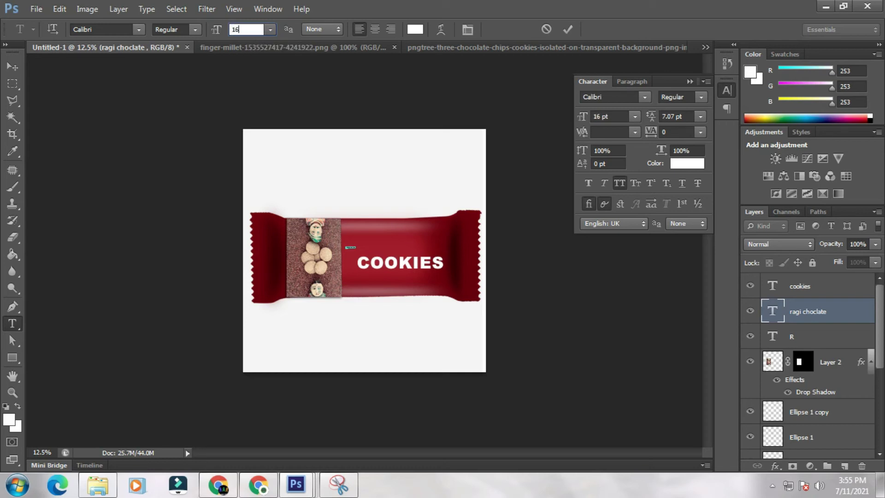
mouse_move(346, 247)
mouse_down()
mouse_move(351, 237)
mouse_move(355, 248)
mouse_up()
Set the RAGI CHOCLATE text's font style to Bold and delete the stray R text layer
click(196, 29)
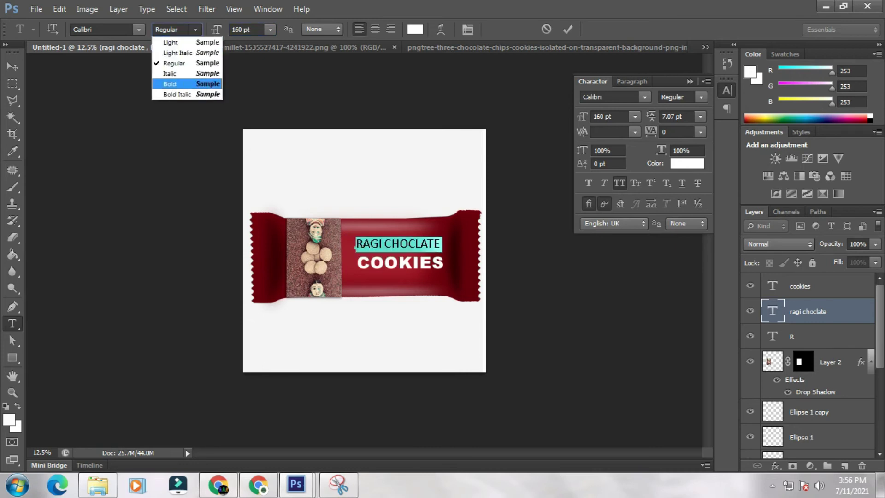
click(184, 84)
click(13, 67)
click(808, 337)
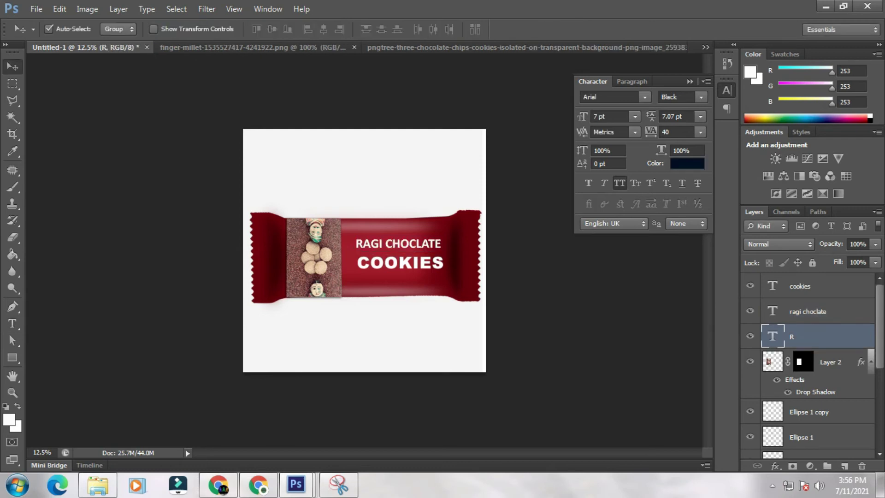
key(Delete)
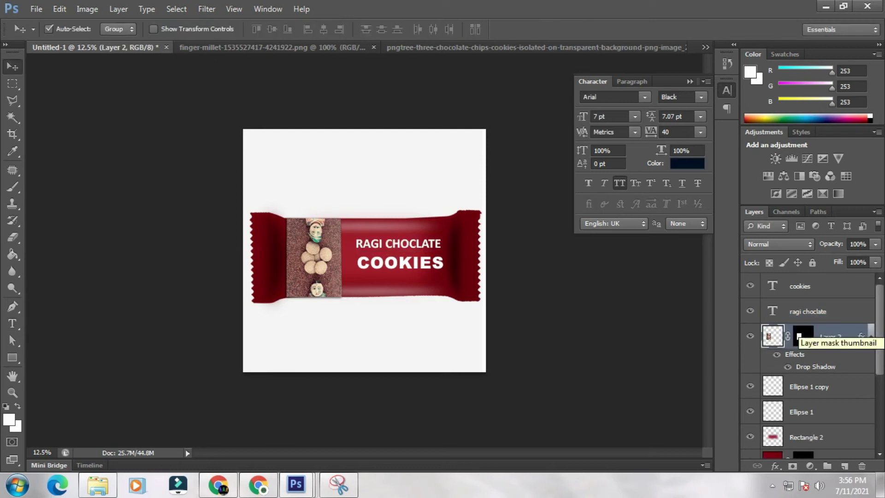
Nudge the RAGI CHOCLATE text up and left until it starts right beside the cookie photo
click(807, 312)
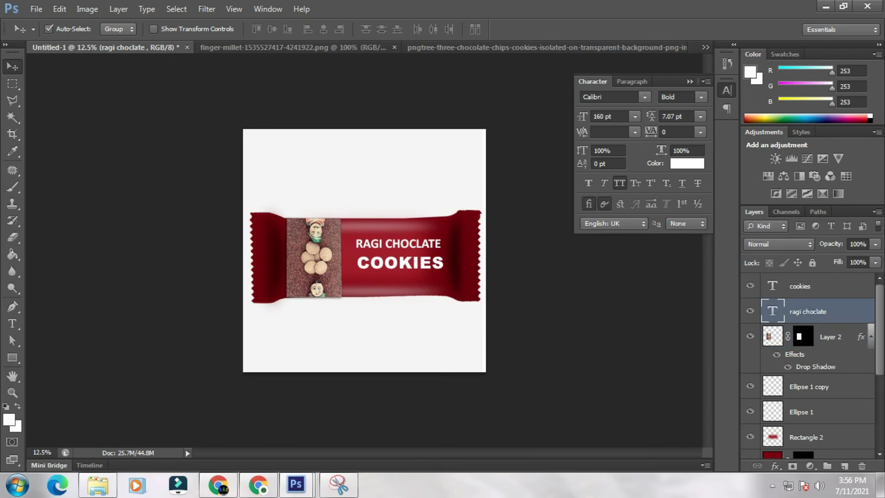
key(shift+Down)
key(shift+Down)
key(shift+Down)
key(shift+Down)
key(shift+Down)
key(shift+Down)
key(shift+Down)
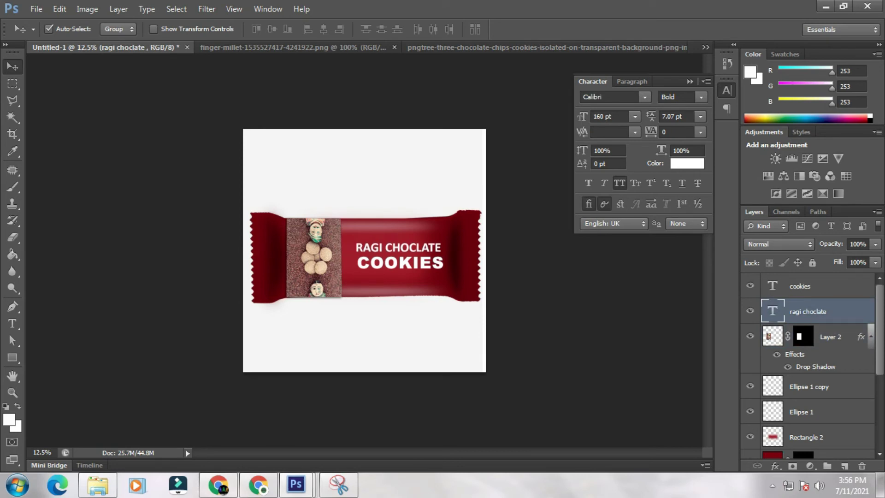
key(shift+Left)
key(shift+Left)
key(shift+Left)
key(shift+Left)
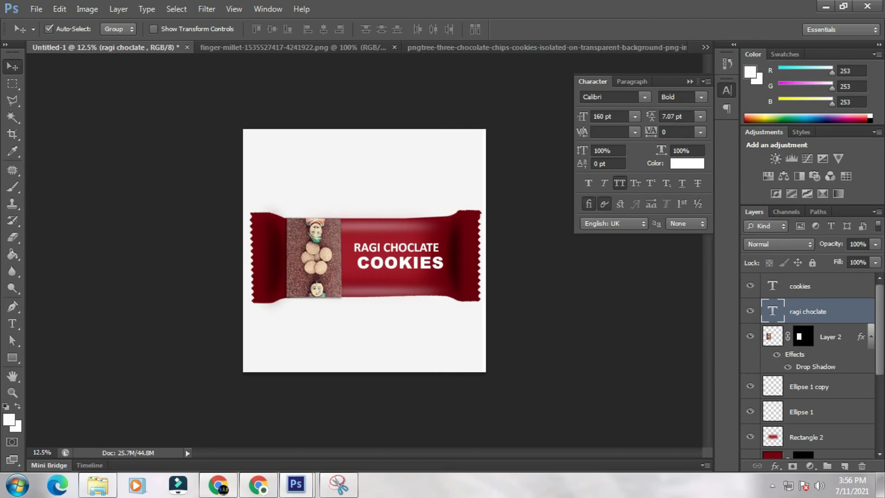
key(shift+Up)
key(shift+Up)
key(shift+Up)
key(shift+Up)
key(shift+Up)
key(shift+Up)
key(shift+Up)
key(shift+Up)
key(shift+Up)
key(shift+Up)
key(shift+Up)
key(shift+Up)
key(shift+Up)
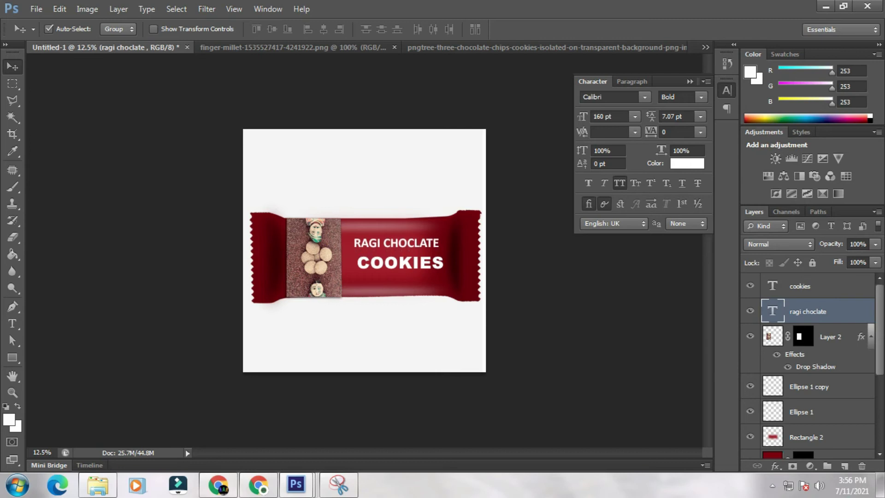
key(shift+Left)
key(shift+Left)
key(shift+Left)
key(shift+Left)
key(shift+Left)
key(shift+Left)
key(shift+Left)
key(shift+Left)
key(shift+Left)
key(shift+Left)
key(shift+Left)
key(shift+Left)
key(shift+Left)
key(shift+Left)
key(shift+Left)
key(shift+Left)
key(shift+Left)
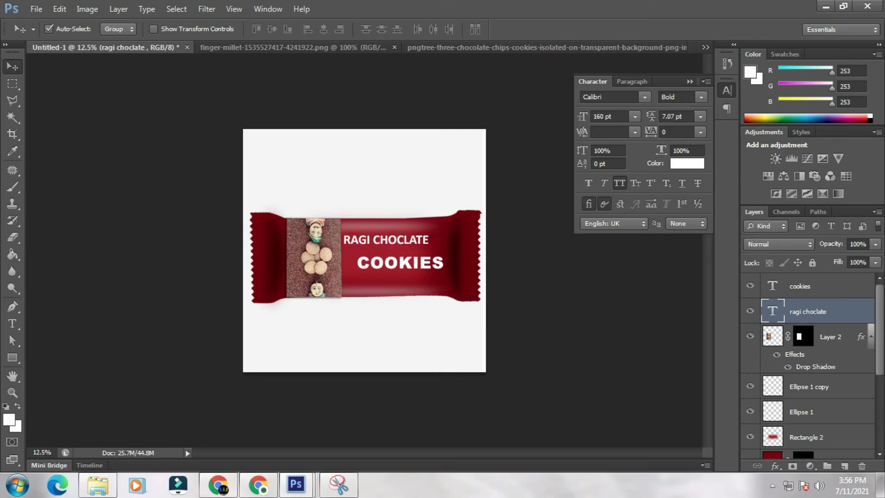
Move COOKIES directly under the RAGI CHOCLATE line and scale it down to about 142 pt
drag(409, 261, 396, 254)
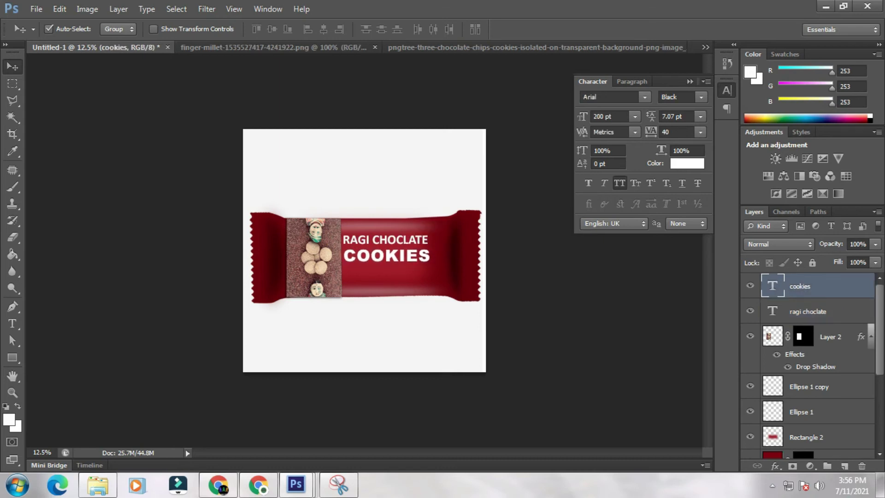
key(ctrl+t)
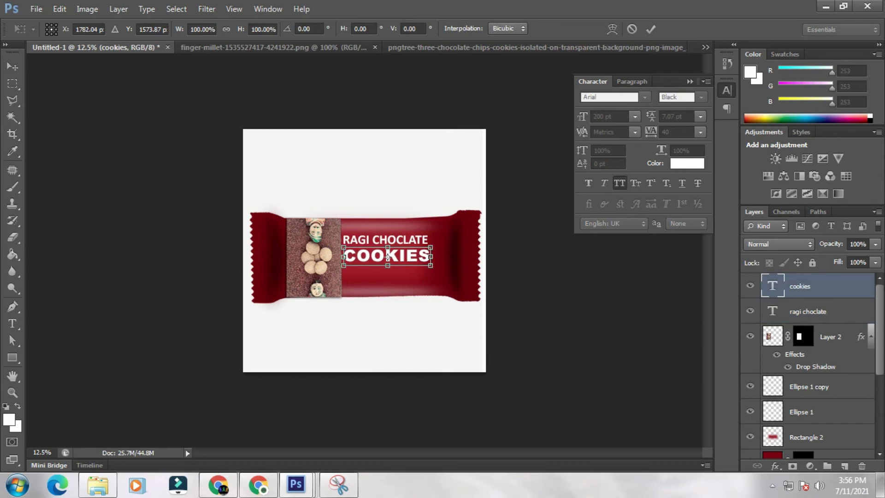
drag(344, 266, 357, 263)
key(Return)
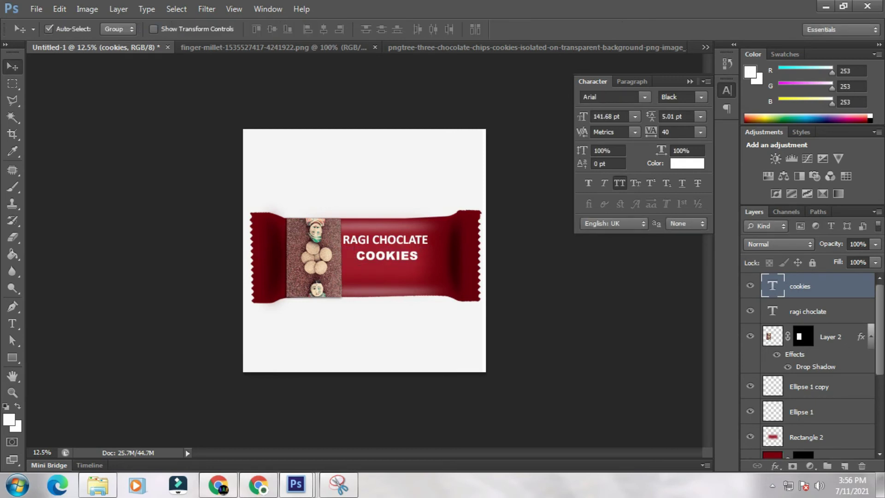
Nudge the COOKIES text left and up so it sits closer beneath RAGI CHOCLATE
key(shift+Left)
key(shift+Left)
key(shift+Left)
key(shift+Left)
key(shift+Left)
key(shift+Left)
key(shift+Left)
key(shift+Left)
key(shift+Up)
key(shift+Up)
key(shift+Up)
key(shift+Up)
key(shift+Up)
key(shift+Up)
click(406, 175)
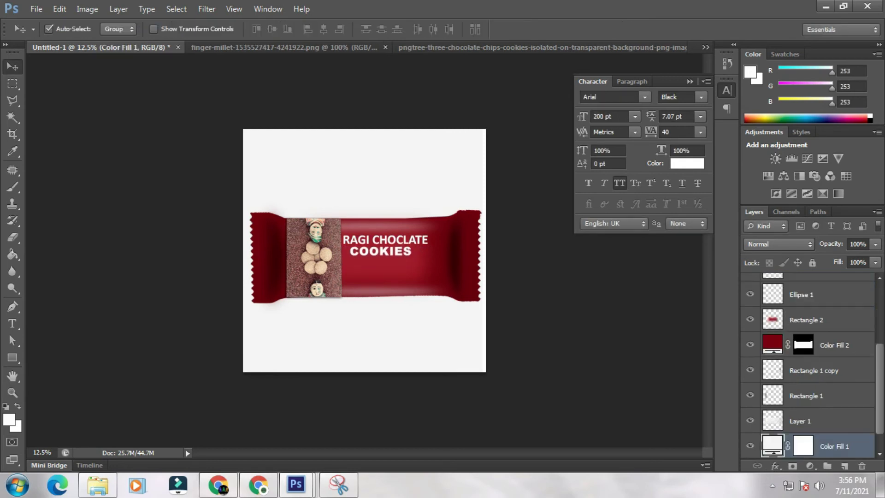
Copy the three chocolate chip cookies from their own image into the wrapper document
click(516, 47)
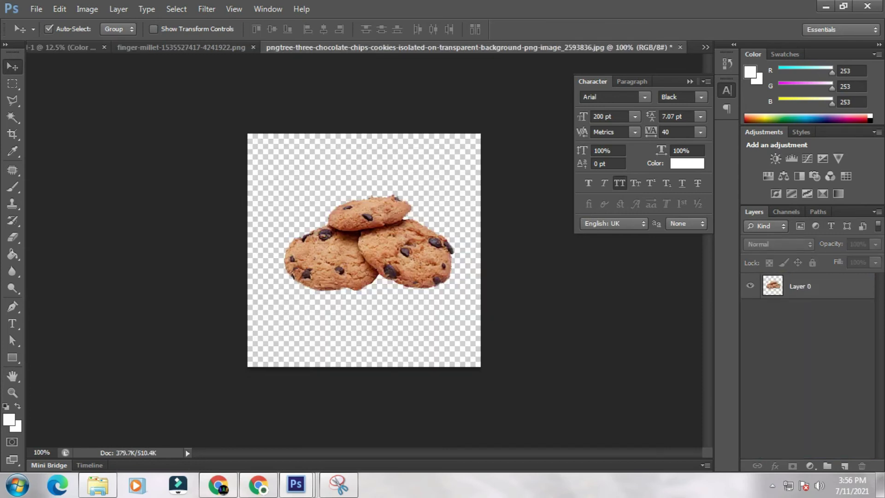
drag(461, 48, 568, 135)
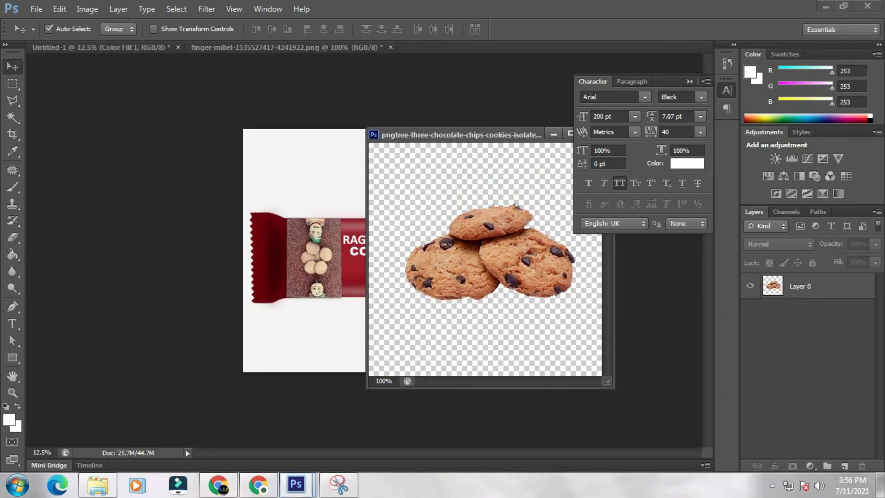
drag(467, 267, 333, 265)
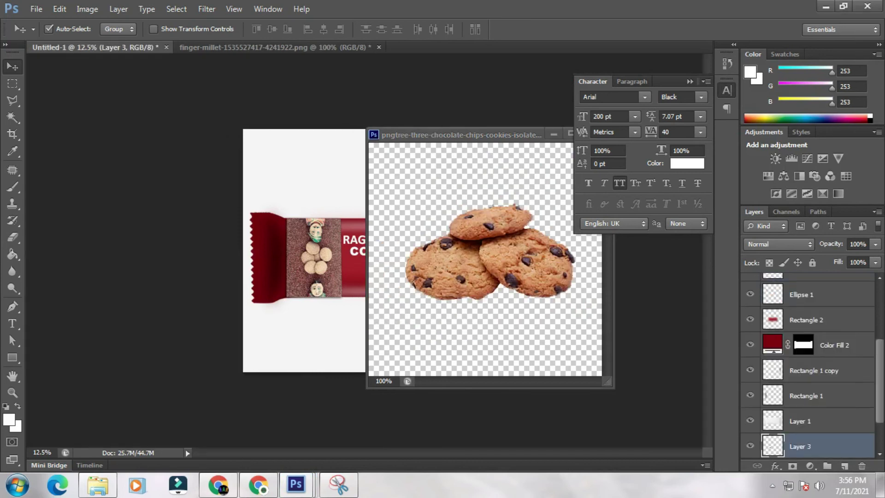
drag(461, 135, 184, 156)
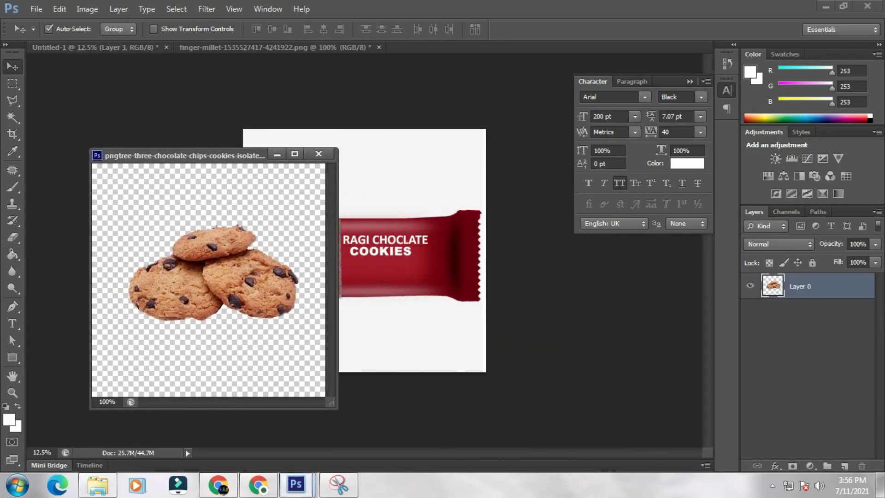
click(95, 48)
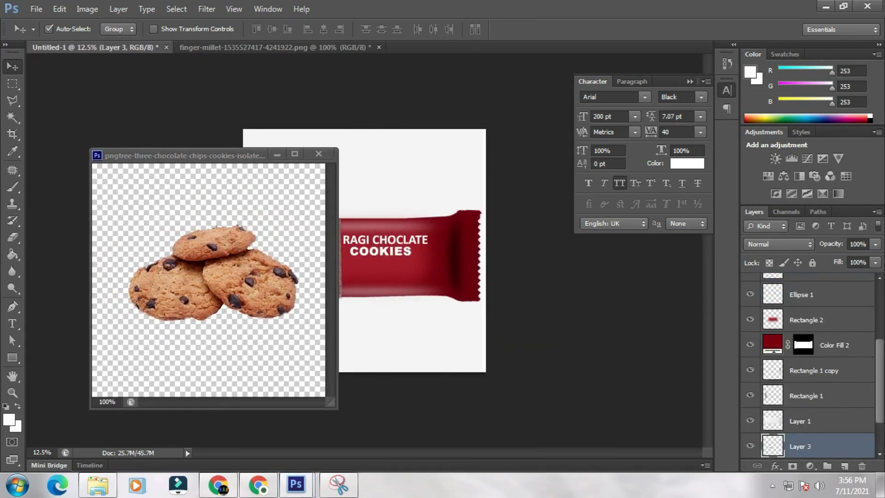
Raise the chocolate chip cookies layer to the top of the layer stack and minimize the source image
key(ctrl+bracketright)
key(ctrl+bracketright)
key(ctrl+bracketright)
key(ctrl+bracketright)
key(ctrl+bracketright)
key(ctrl+bracketright)
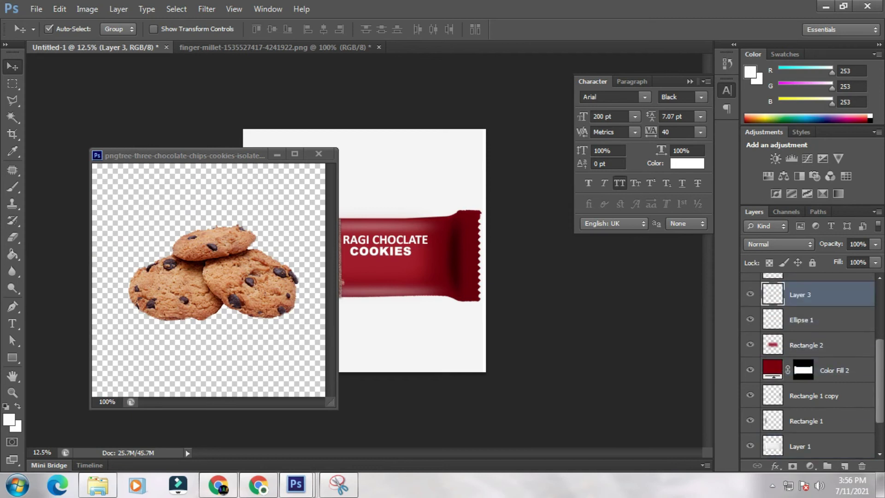
click(277, 154)
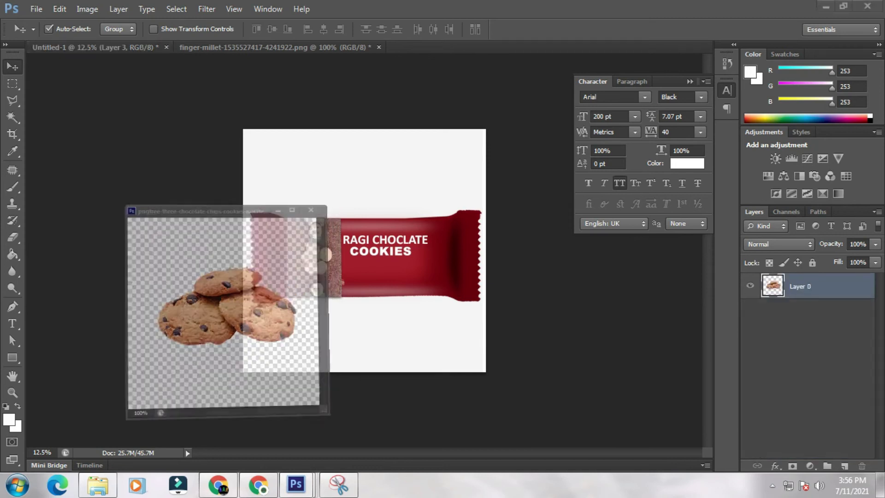
key(ctrl+bracketright)
key(ctrl+bracketright)
key(ctrl+bracketright)
key(ctrl+bracketright)
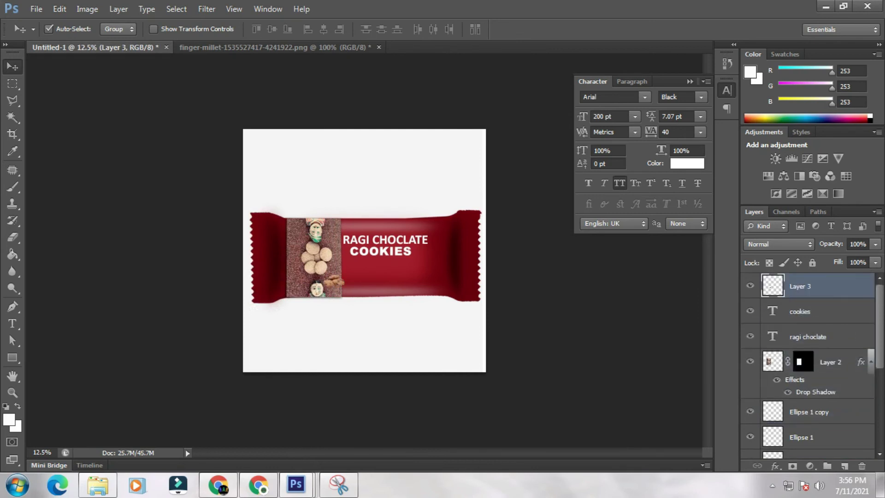
Move the chocolate chip cookies right, off the photo and onto the red area beneath the COOKIES text
key(shift+Right)
key(shift+Right)
key(shift+Right)
key(shift+Right)
key(shift+Right)
key(shift+Right)
key(shift+Right)
key(shift+Right)
key(shift+Right)
key(shift+Right)
key(shift+Right)
key(shift+Right)
key(shift+Right)
key(shift+Right)
key(shift+Right)
key(shift+Right)
key(shift+Right)
key(shift+Right)
key(shift+Right)
key(shift+Right)
key(shift+Right)
key(shift+Right)
key(shift+Right)
key(shift+Right)
key(shift+Right)
drag(358, 280, 391, 275)
Enlarge the chocolate chip cookies and place them in the wrapper's lower right area near the end fold
key(ctrl+t)
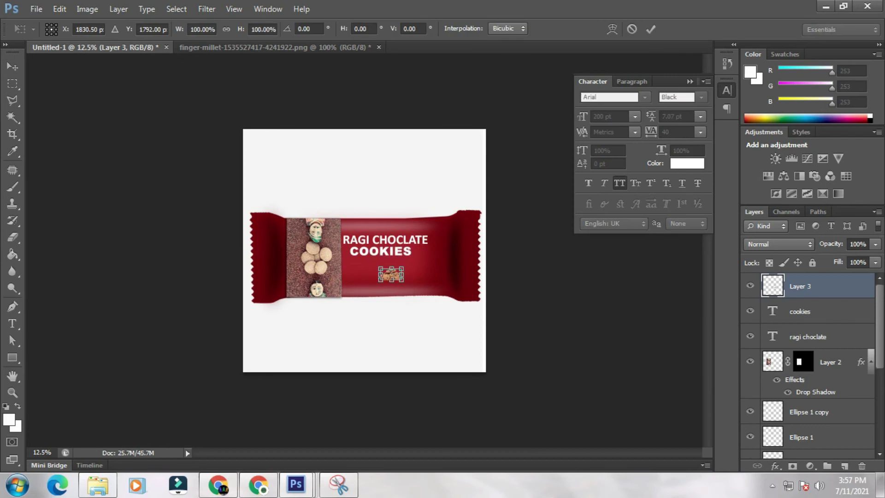
drag(404, 267, 441, 258)
key(Return)
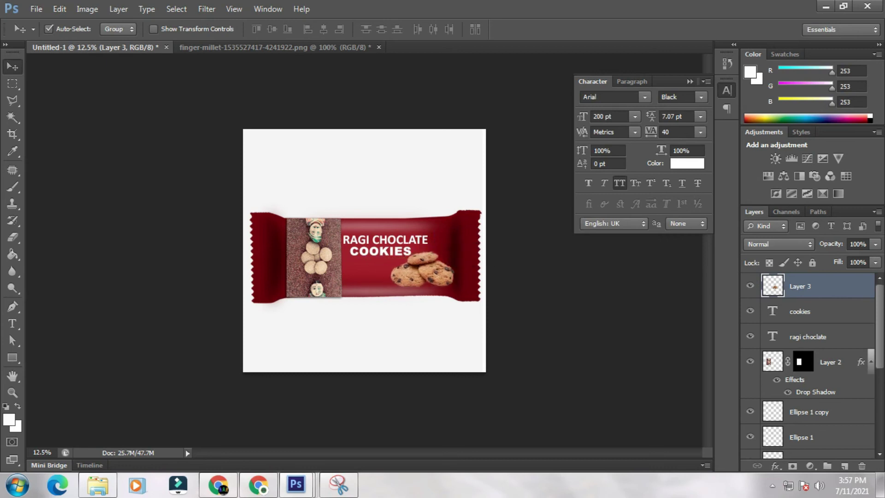
click(429, 333)
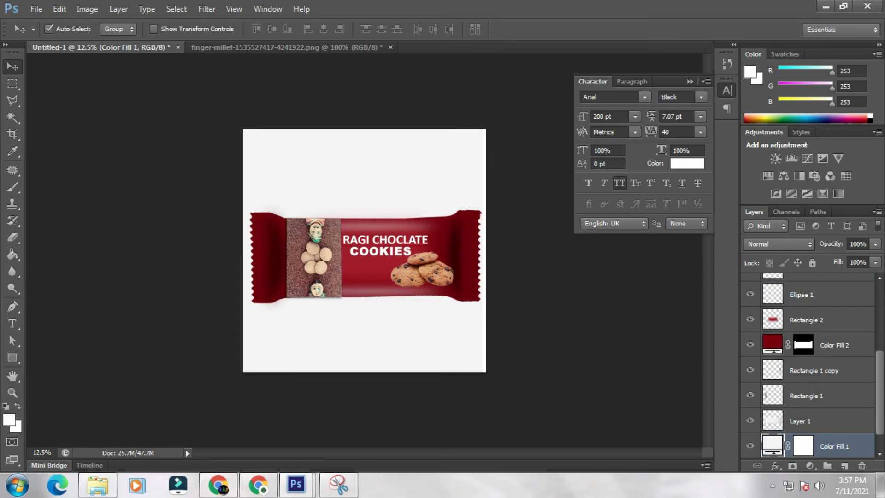
Copy the bowl of finger millet from its image into the wrapper document and close the source image
click(285, 47)
drag(286, 47, 337, 115)
drag(401, 248, 309, 215)
drag(402, 115, 103, 223)
drag(469, 318, 301, 318)
drag(198, 318, 355, 299)
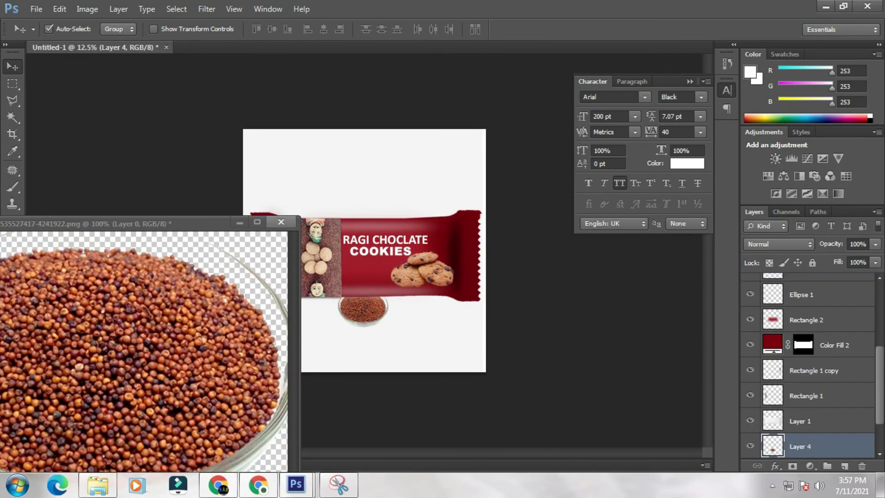
click(281, 222)
click(425, 189)
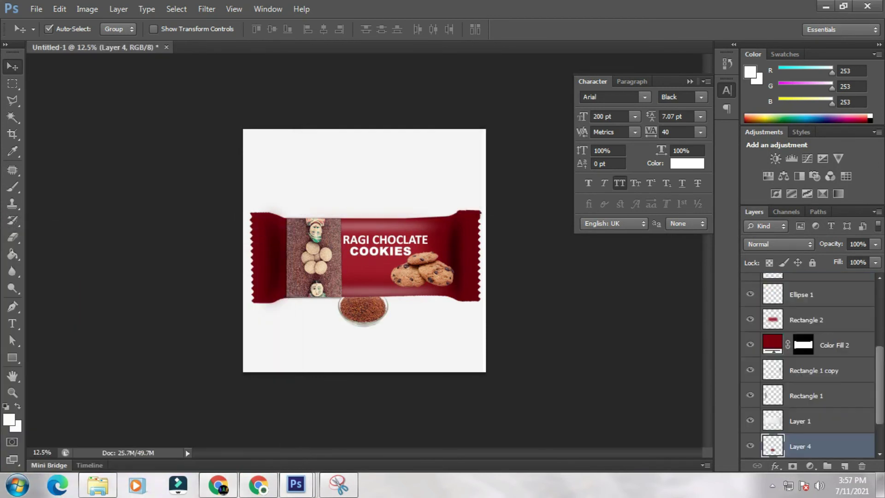
Move the millet bowl layer up the stack to just below the chocolate chip cookies layer
drag(811, 446, 811, 282)
scroll(812, 364, up, 2)
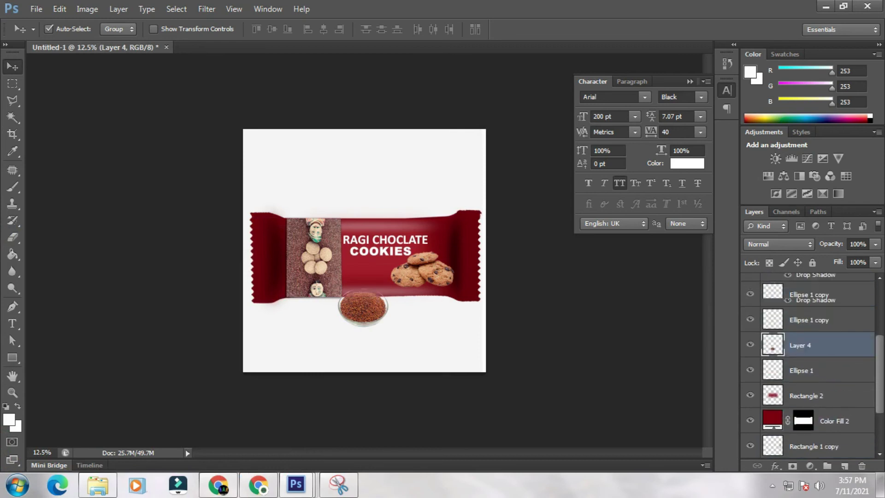
scroll(812, 364, up, 4)
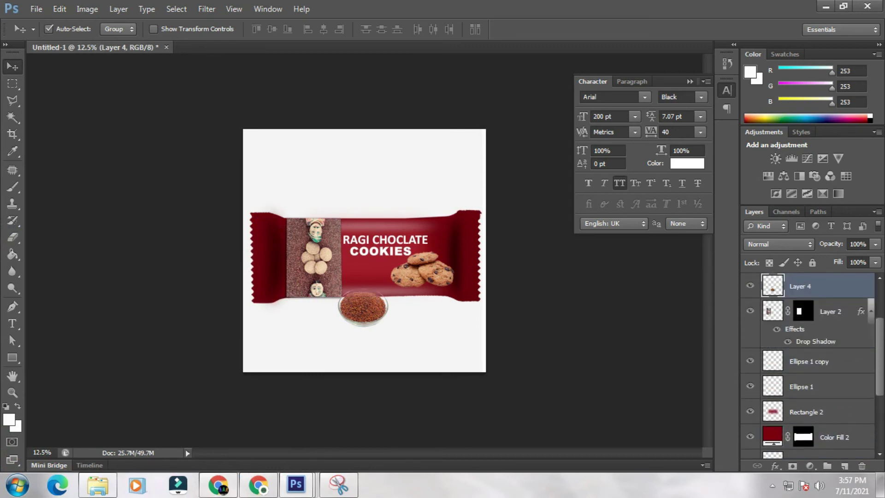
drag(812, 362, 811, 300)
Move the millet bowl onto the wrapper below the product name and scale it to about 57%
drag(363, 307, 370, 276)
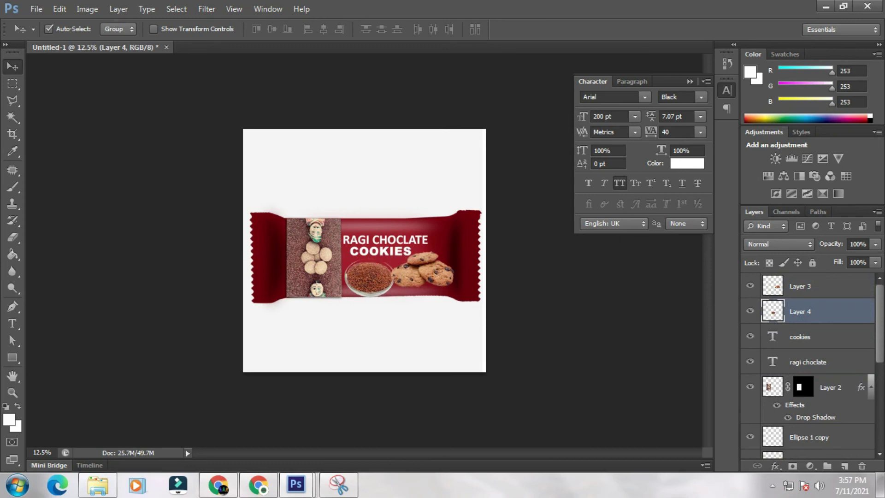
key(ctrl+t)
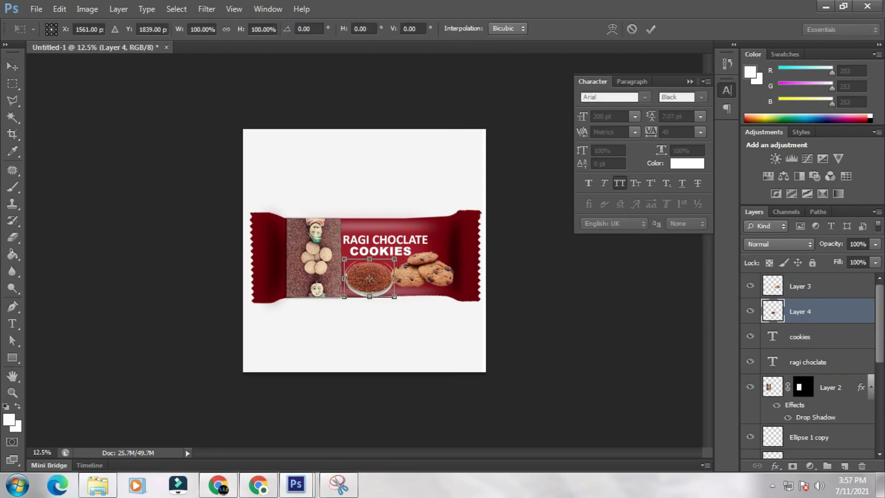
drag(395, 259, 382, 268)
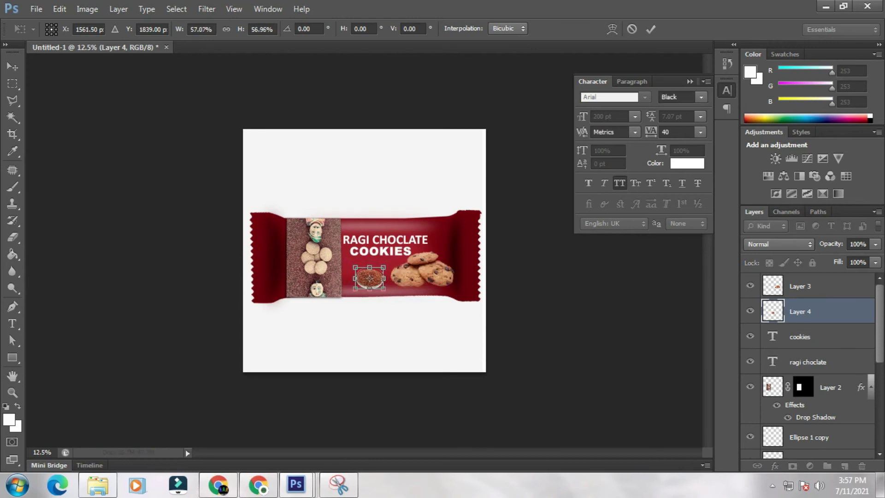
key(Return)
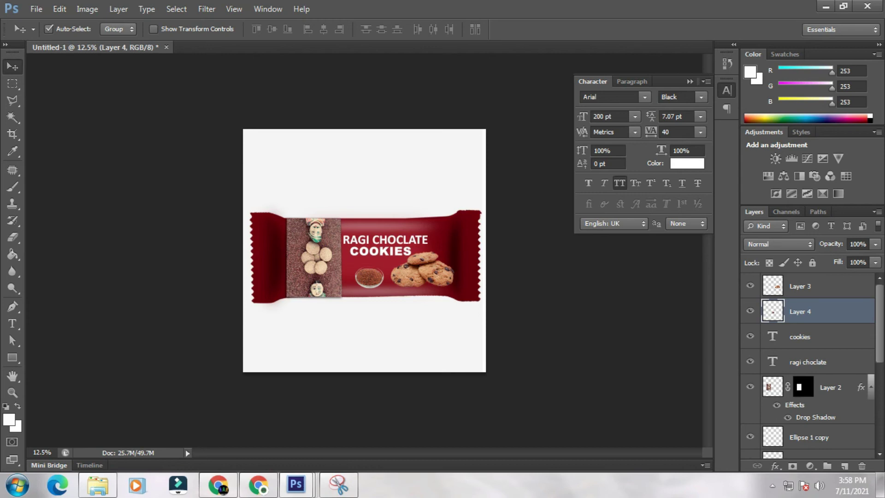
Shift the millet bowl up and left toward the cookie photo and select the chocolate chip cookies layer
drag(382, 253, 372, 247)
click(424, 273)
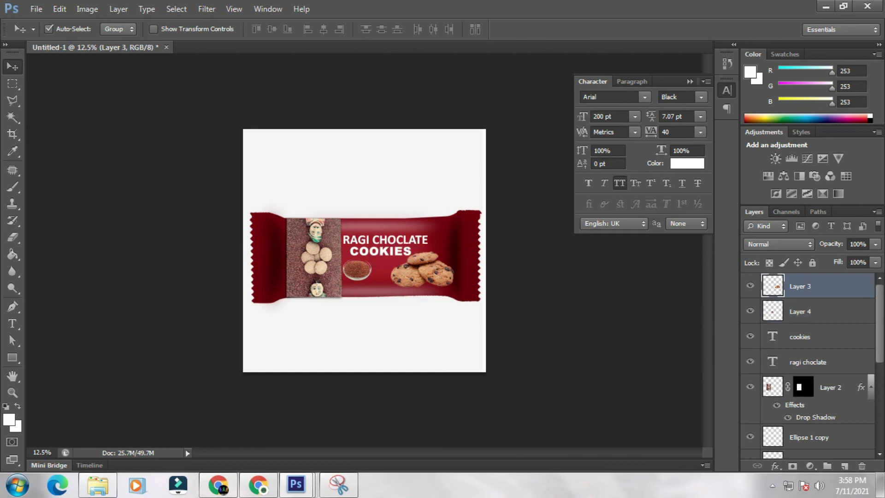
Scale the chocolate chip cookies to about 70% and nudge them up beside the end of the product name
drag(449, 251, 455, 248)
key(ctrl+t)
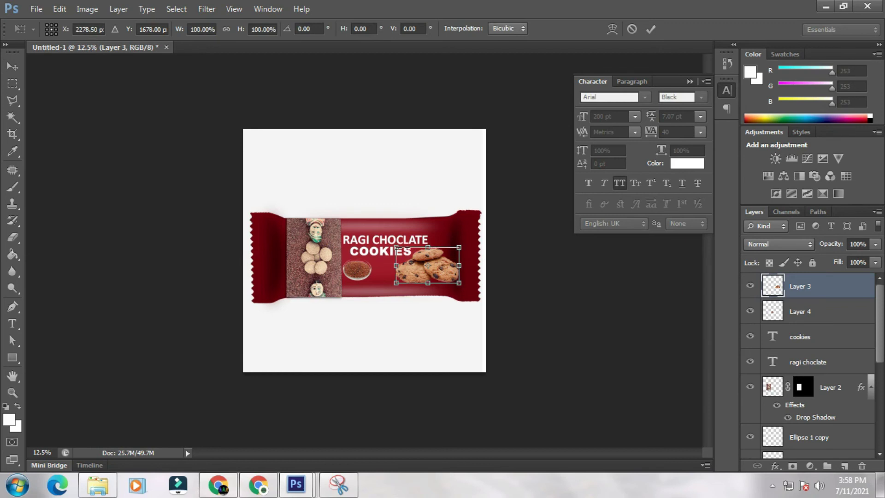
drag(459, 248, 449, 252)
key(Return)
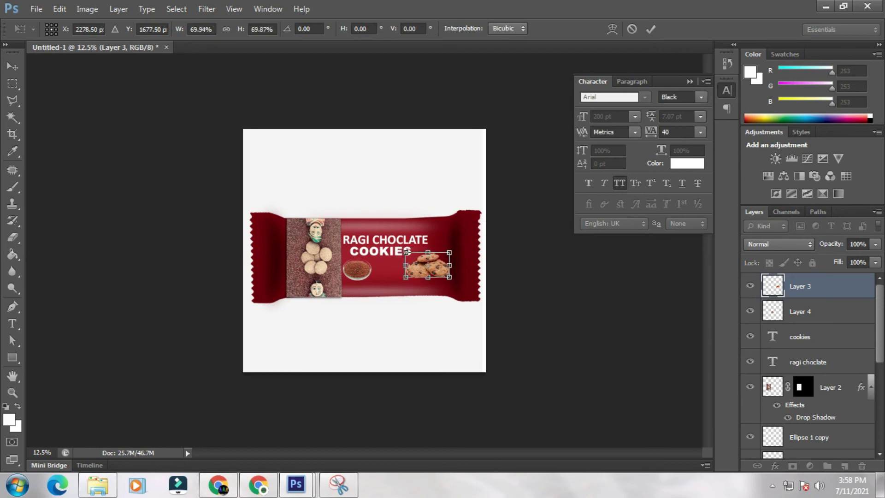
key(shift+Up)
key(shift+Up)
key(shift+Up)
key(shift+Up)
key(shift+Up)
key(shift+Up)
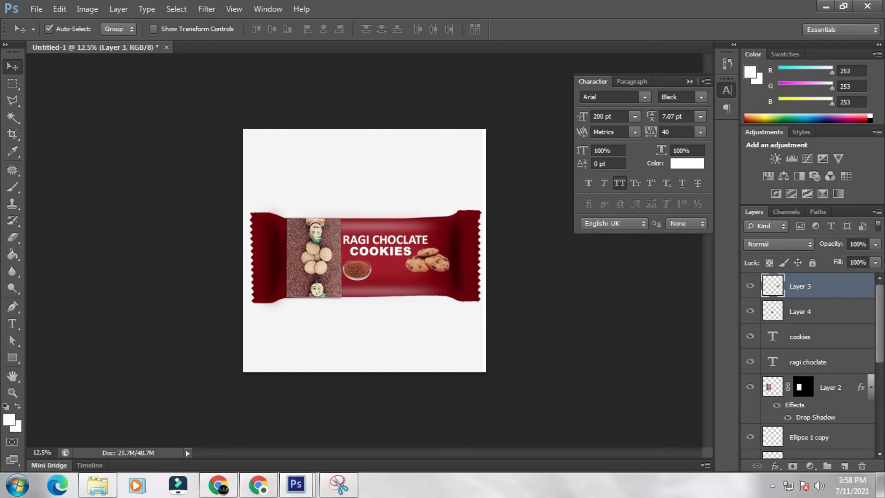
Add the tagline text "HEALTHY & DELICIOUS" at 70 pt below the chocolate chip cookies
key(t)
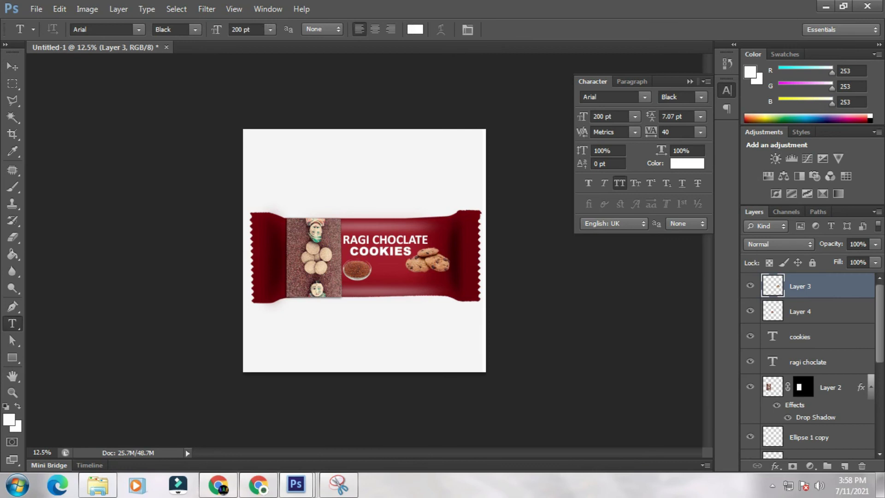
click(246, 30)
text(70)
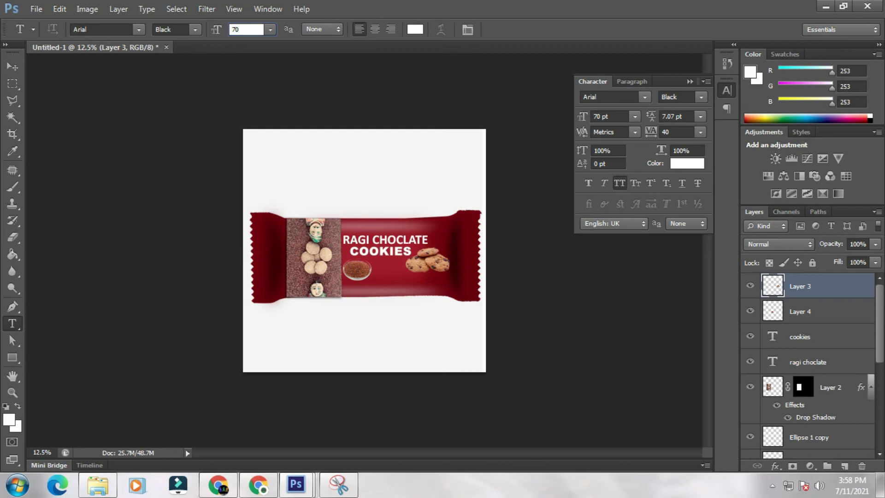
click(377, 282)
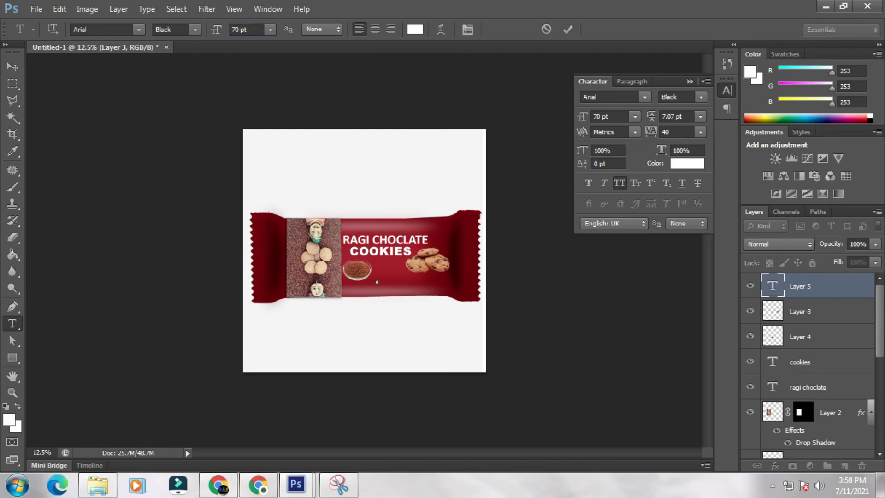
text(HEALTHY & DELICIOUS)
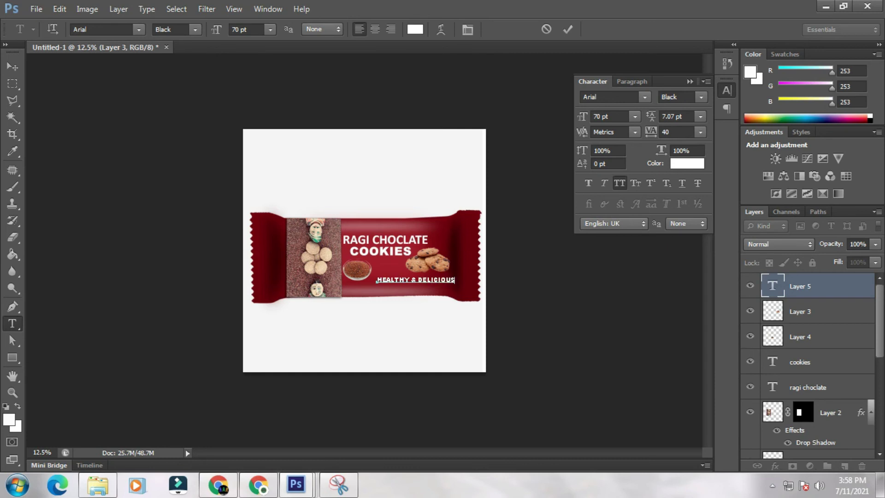
click(12, 66)
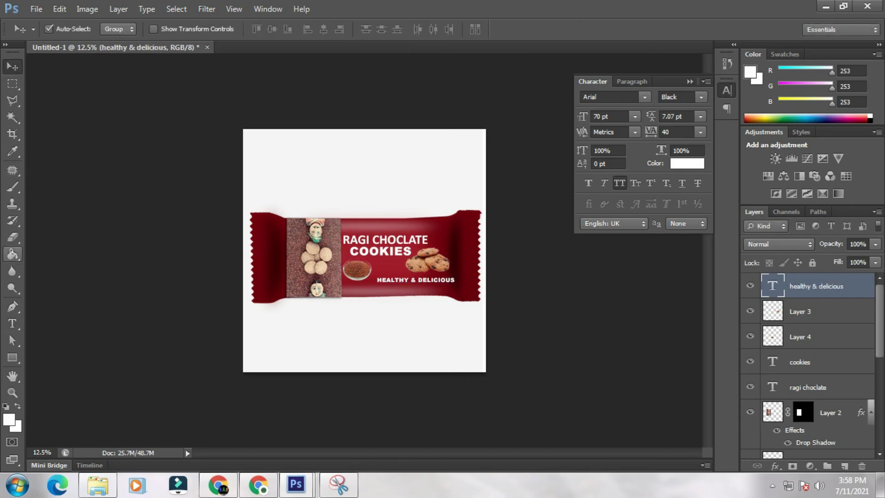
Add a second tagline "millet cookies" and centre it directly beneath "HEALTHY & DELICIOUS"
click(12, 323)
click(356, 282)
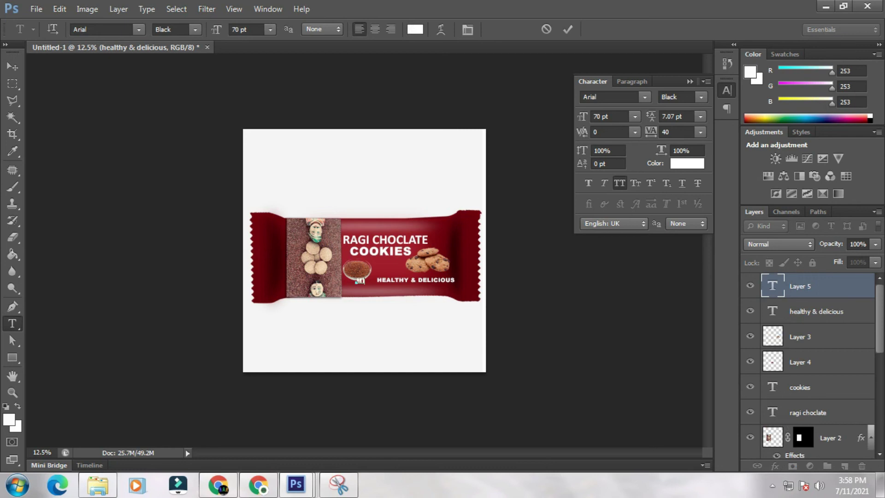
text(millet cookies)
drag(356, 282, 384, 288)
click(12, 67)
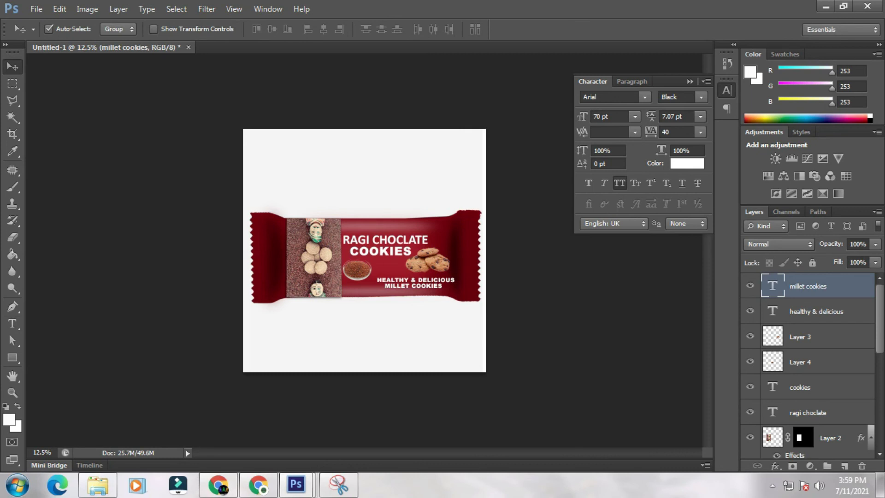
Select both tagline text layers and shift them left until they overlap the lower edge of the millet bowl
shift+click(817, 311)
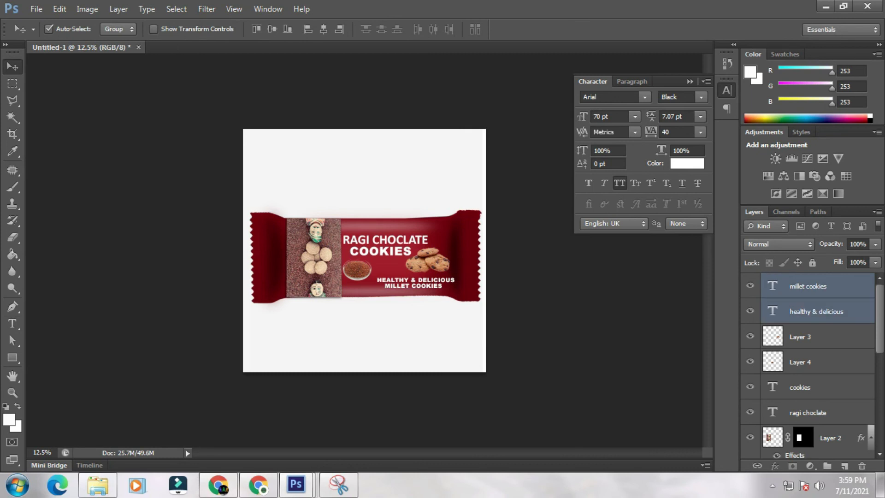
key(shift+Up)
key(shift+Up)
key(shift+Up)
key(shift+Up)
key(shift+Up)
key(shift+Up)
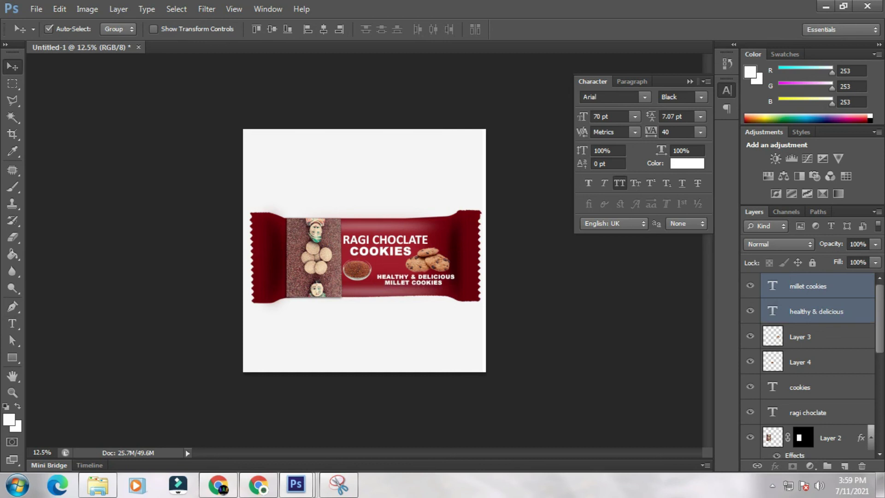
key(shift+Up)
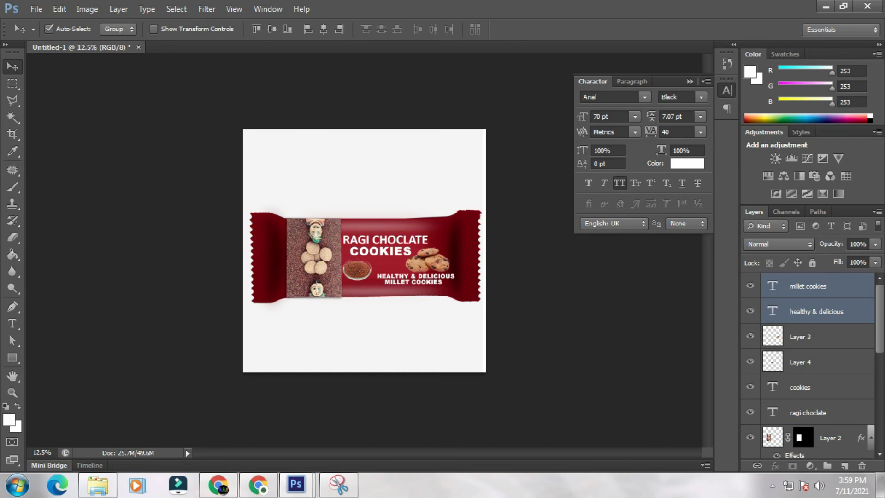
key(shift+Left)
key(shift+Left)
key(shift+Left)
key(shift+Left)
key(shift+Left)
key(shift+Left)
key(shift+Left)
key(shift+Left)
key(shift+Left)
key(shift+Left)
key(shift+Left)
key(shift+Left)
key(shift+Left)
key(shift+Left)
key(shift+Left)
key(shift+Left)
key(shift+Left)
key(shift+Left)
key(shift+Left)
key(shift+Left)
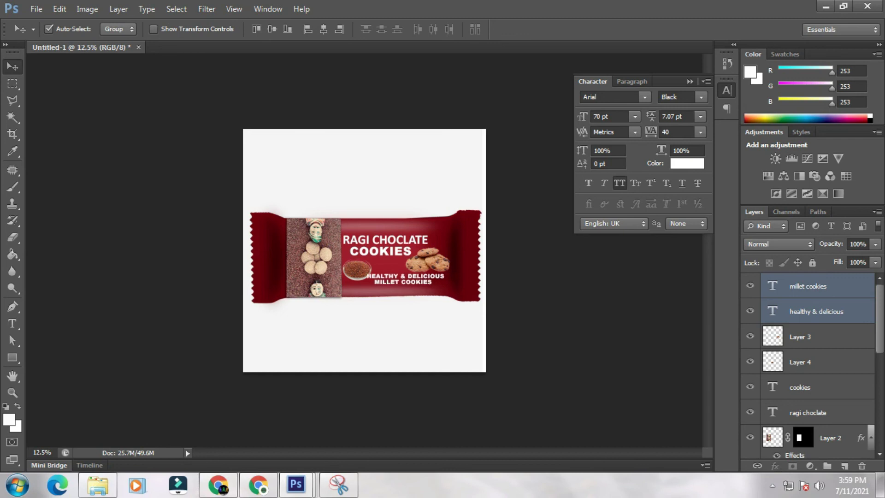
key(shift+Left)
key(shift+Left)
key(shift+Left)
key(shift+Left)
key(shift+Left)
key(shift+Down)
key(shift+Down)
key(shift+Down)
key(shift+Down)
key(shift+Down)
key(shift+Down)
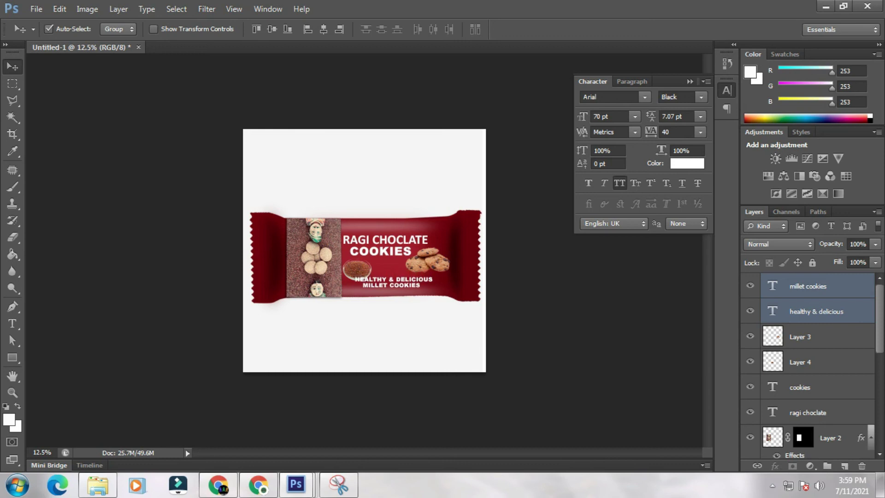
Scale the millet bowl to about 65% and move it to the right end of the tagline
click(800, 362)
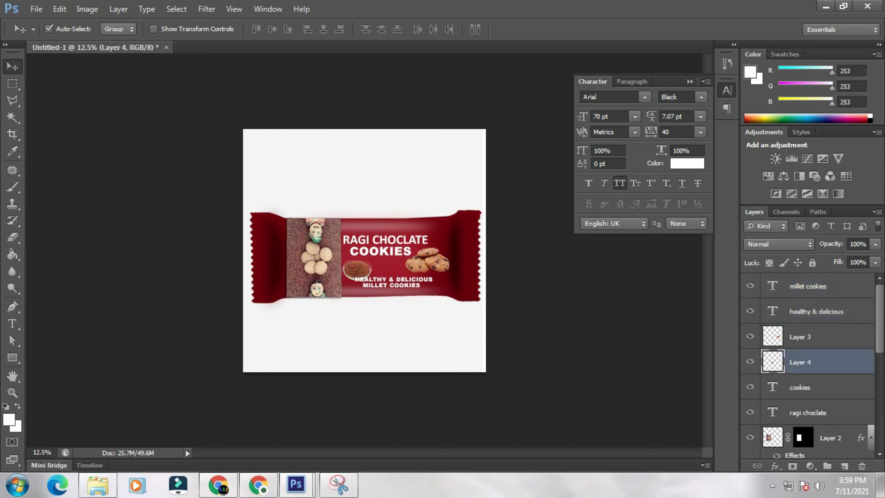
key(ctrl+t)
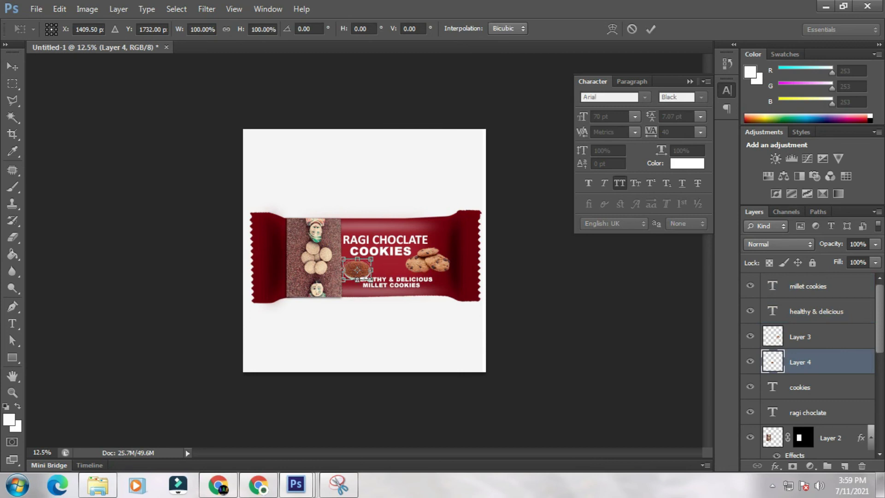
drag(357, 280, 357, 278)
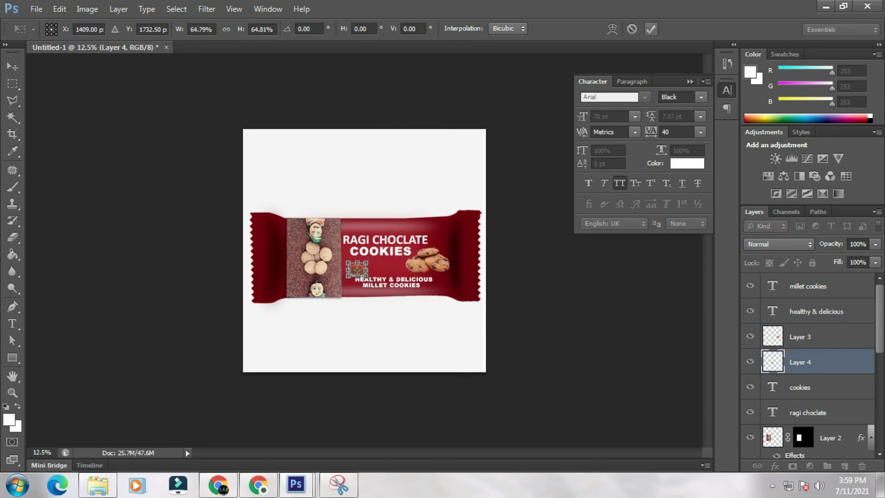
click(651, 29)
drag(357, 269, 433, 286)
Select both tagline lines and move them up and left to sit just below the product name beside the photo
click(402, 279)
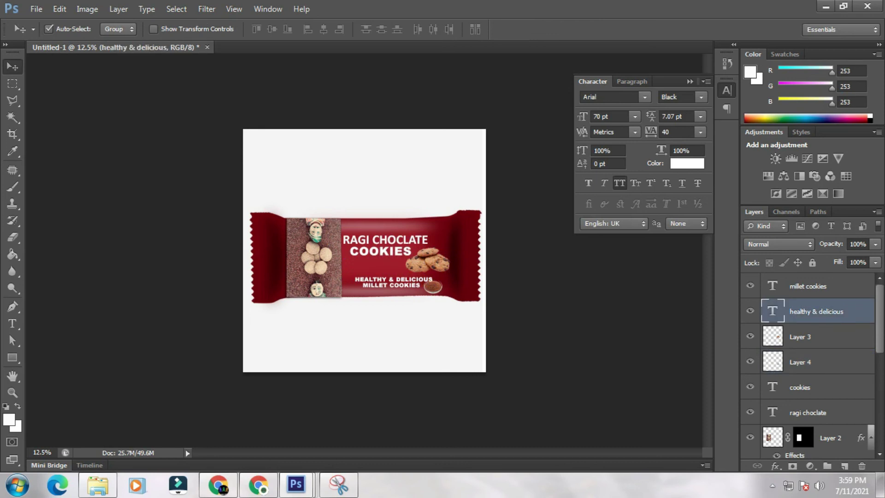
shift+click(392, 286)
key(shift+Up)
key(shift+Up)
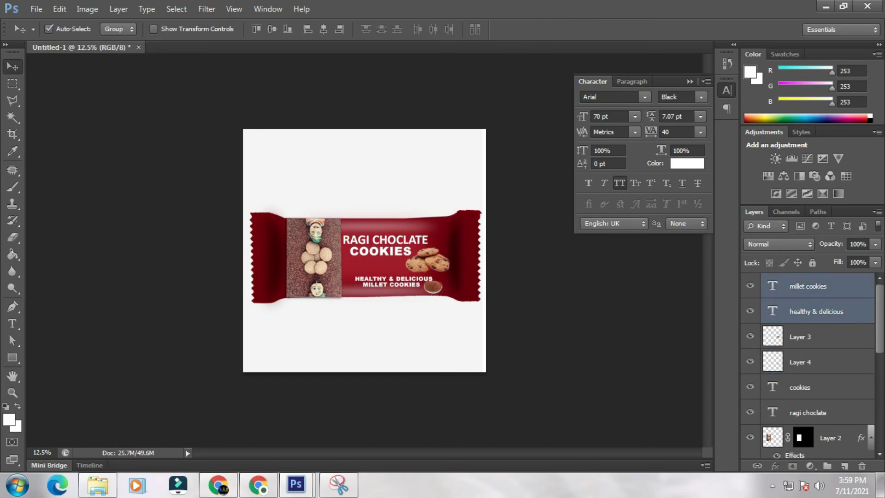
key(shift+Left)
key(shift+Left)
key(shift+Left)
key(shift+Left)
key(shift+Left)
key(shift+Left)
key(shift+Left)
key(shift+Left)
key(shift+Left)
key(shift+Left)
key(shift+Up)
key(shift+Up)
key(shift+Up)
key(shift+Up)
key(shift+Up)
key(shift+Up)
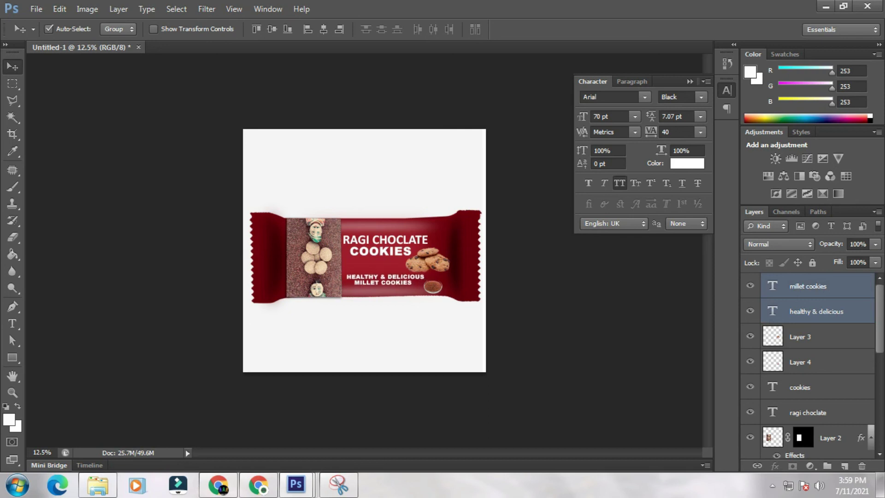
key(shift+Up)
key(shift+Up)
key(shift+Up)
key(shift+Up)
key(shift+Up)
key(shift+Up)
key(shift+Up)
key(shift+Up)
key(shift+Up)
key(shift+Up)
key(shift+Up)
key(shift+Up)
key(shift+Up)
key(shift+Up)
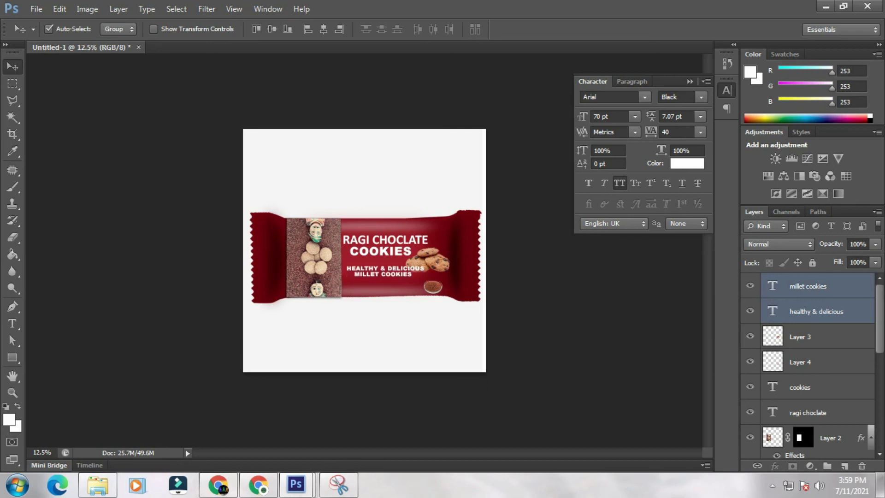
key(shift+Down)
key(shift+Down)
key(shift+Left)
key(shift+Left)
key(shift+Left)
key(shift+Left)
key(shift+Left)
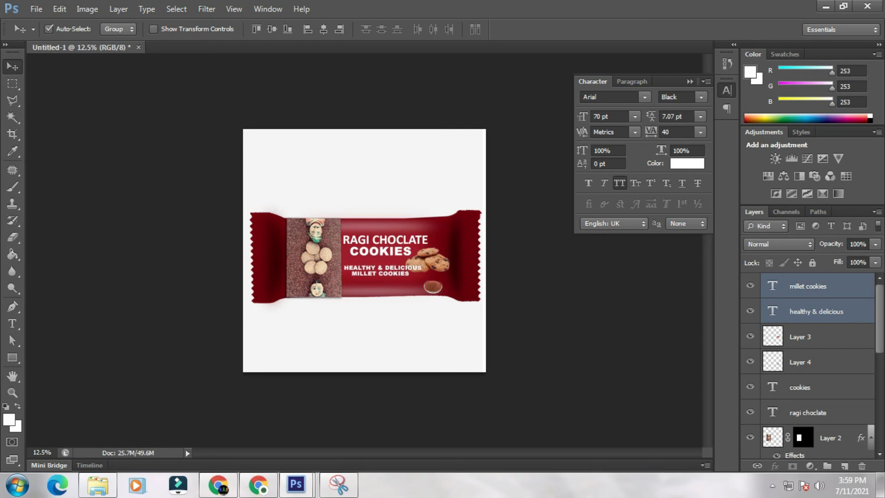
Shift the chocolate chip cookies up and right, and raise the millet bowl to just below them
click(800, 362)
drag(433, 287, 443, 257)
click(433, 262)
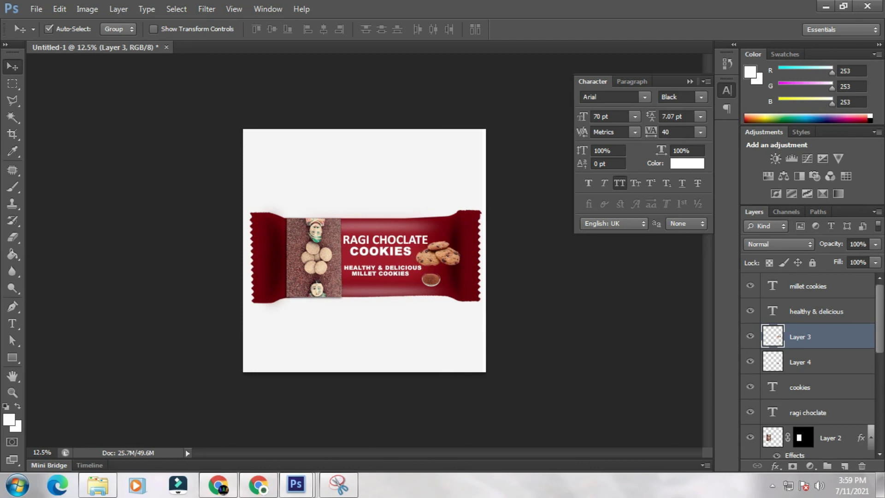
Set the font size of the "HEALTHY & DELICIOUS" text to 65 pt
click(383, 268)
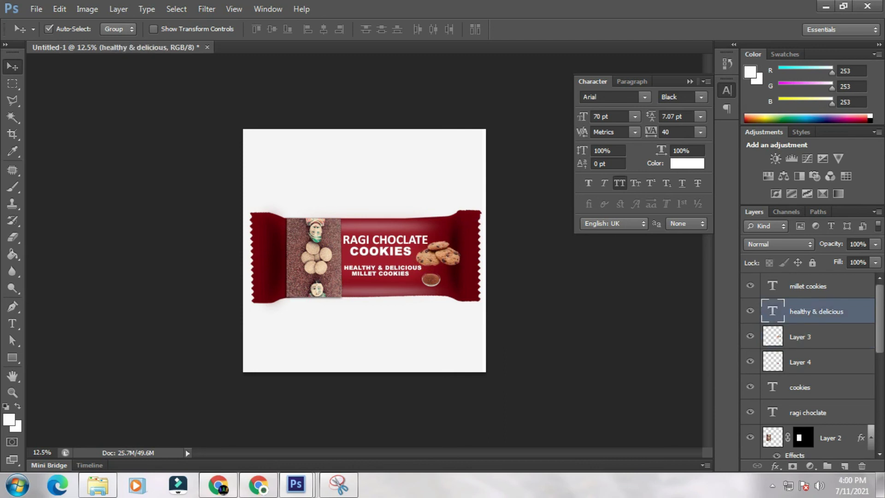
double_click(773, 311)
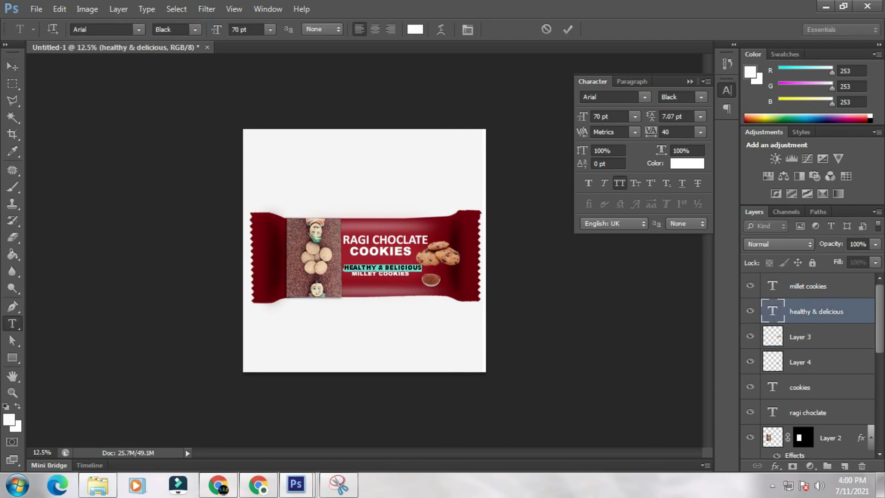
double_click(242, 29)
text(50)
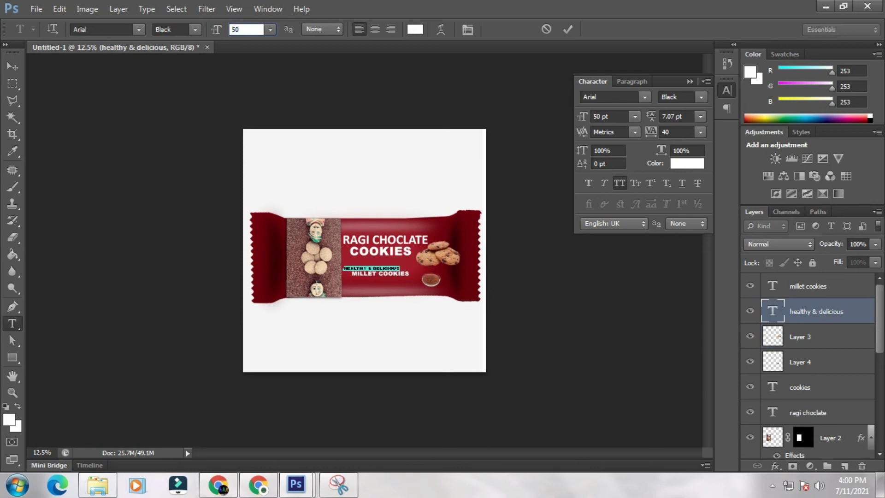
key(ctrl+a)
key(BackSpace)
text(65)
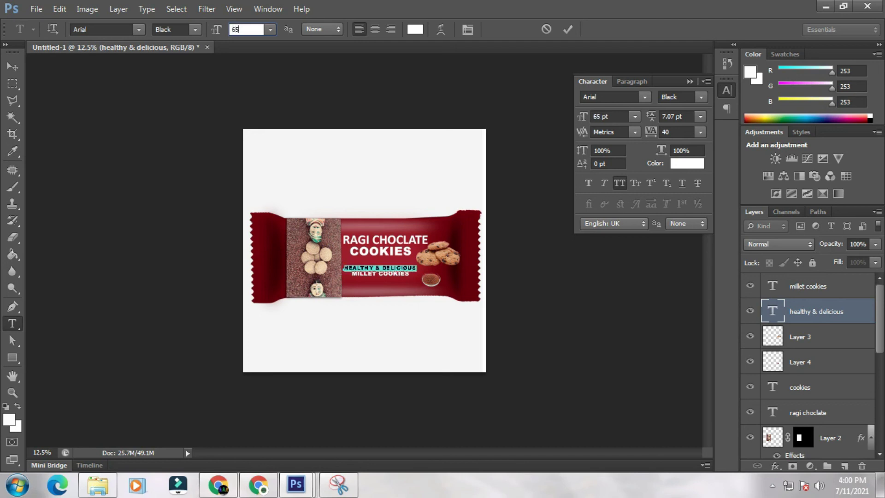
click(800, 337)
key(v)
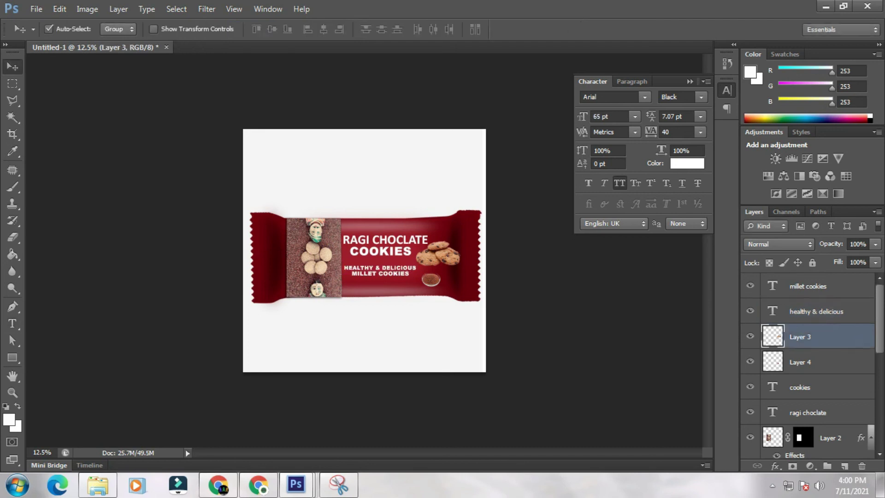
Move the millet bowl left and slightly up beside the end of "MILLET COOKIES" and deselect all layers
click(799, 362)
drag(440, 254, 429, 251)
click(521, 295)
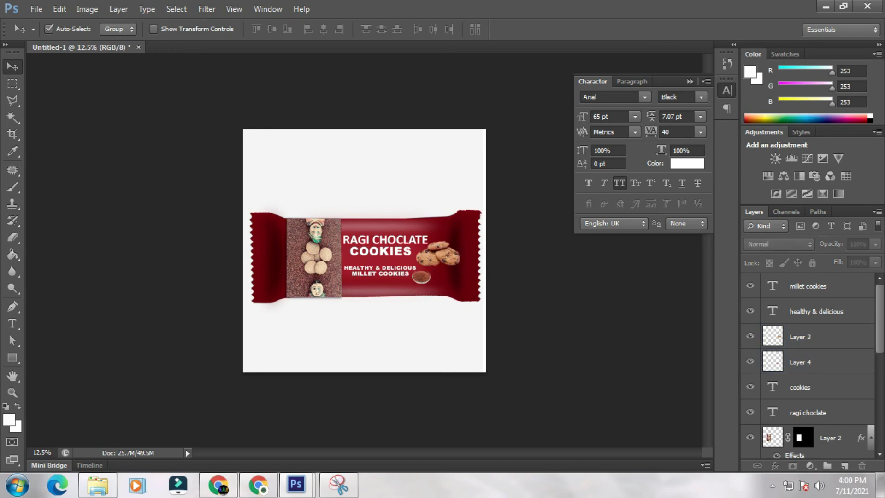
scroll(807, 360, down, 10)
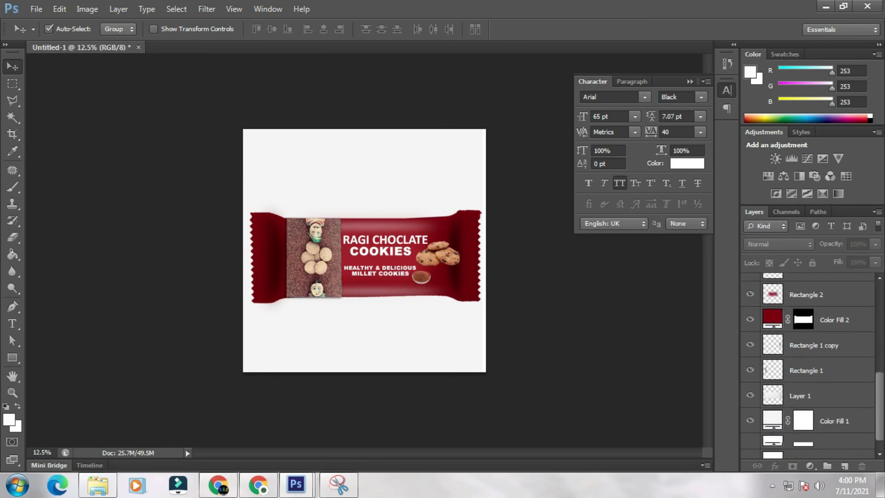
scroll(806, 369, down, 2)
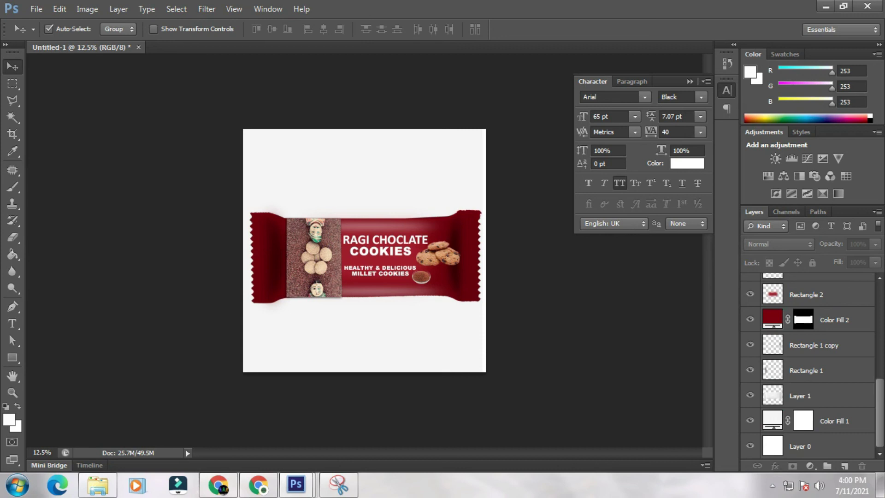
Save a JPEG copy of the wrapper design as "mockup" in the mockup folder, with image quality 12
click(36, 9)
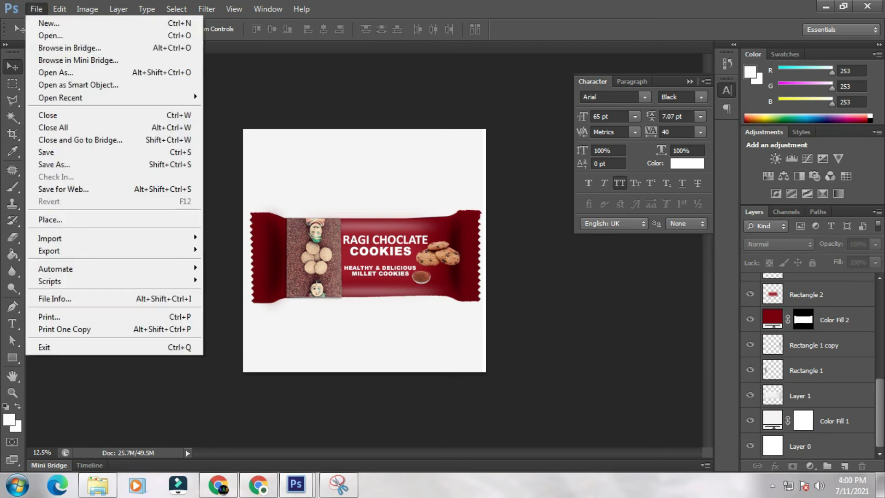
click(54, 164)
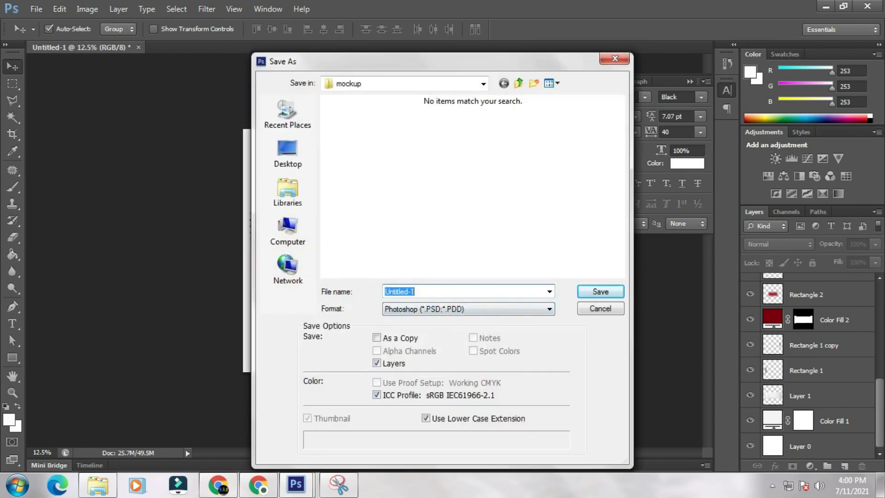
key(BackSpace)
text(mockup)
key(alt+Down)
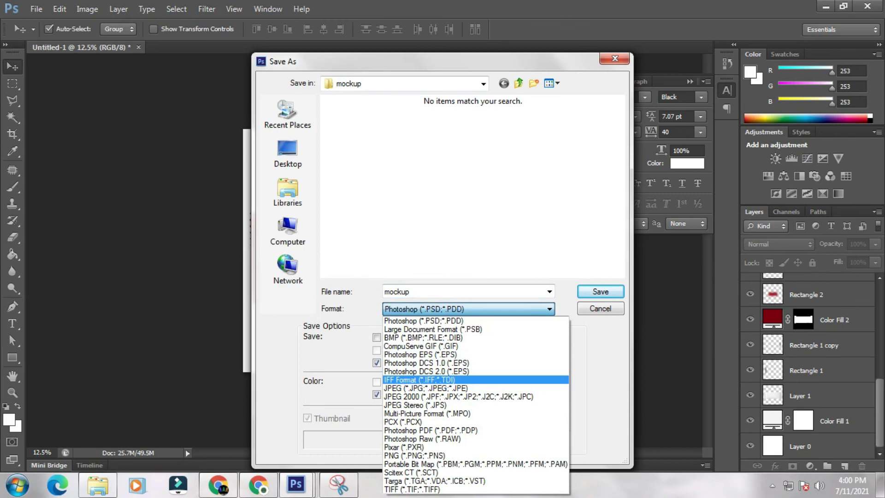
key(Return)
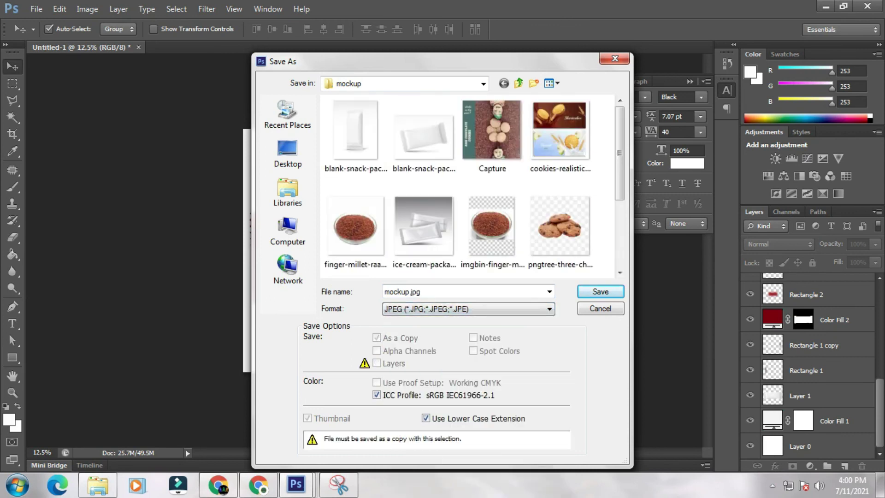
key(Return)
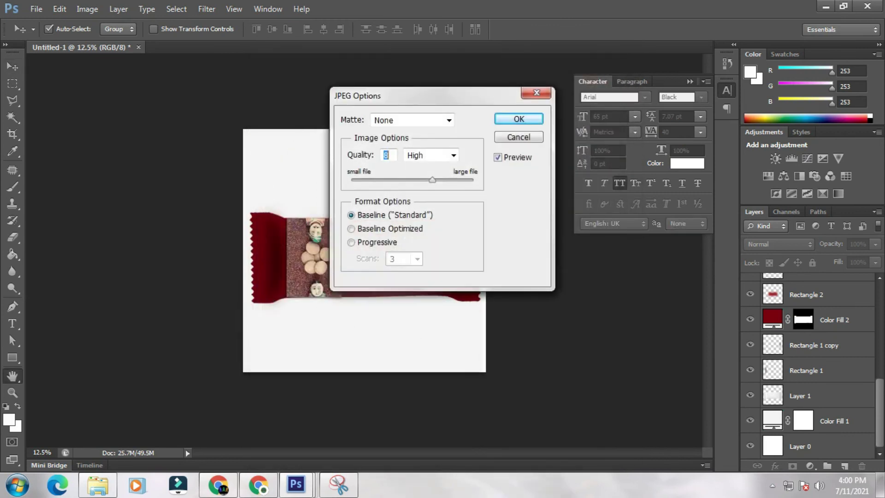
key(Up)
key(Up)
key(Up)
key(Up)
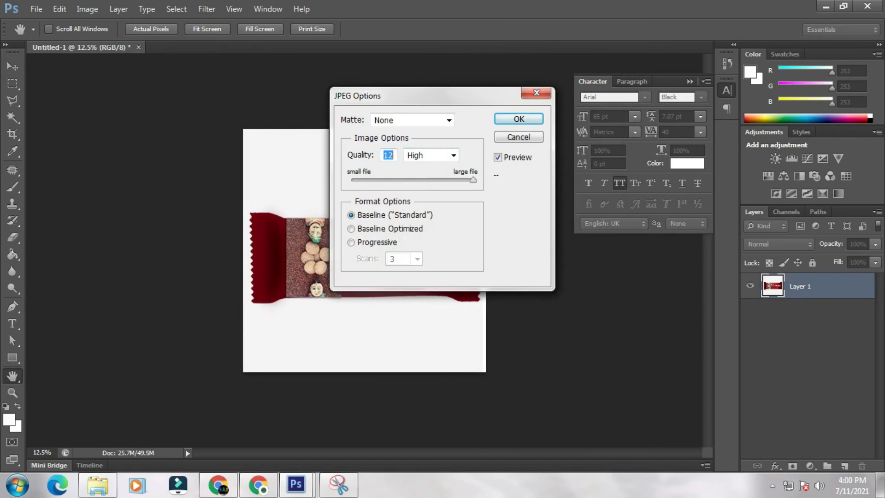
key(Return)
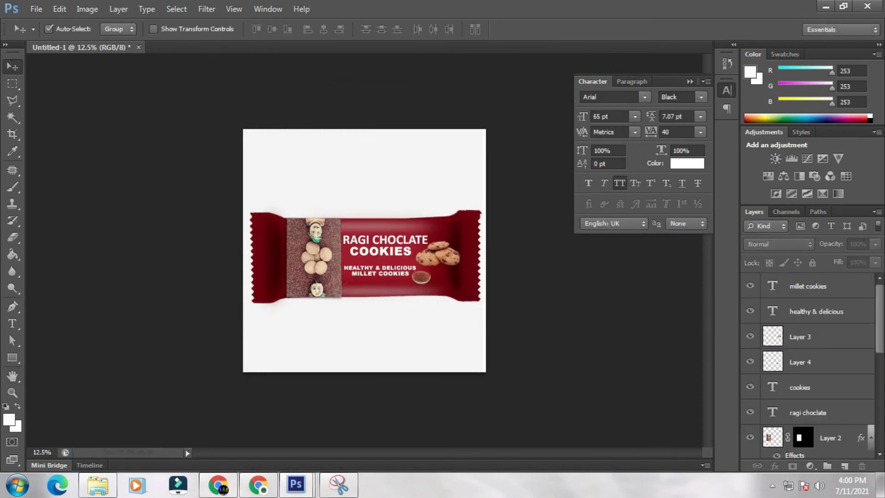
Save the layered document in Photoshop PSD format as "mockup" in the mockup folder, keeping Maximize Compatibility on
click(36, 9)
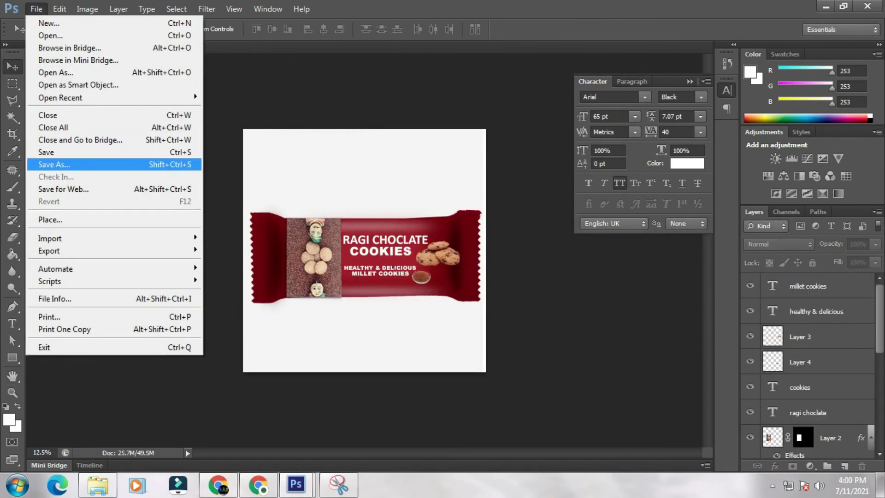
click(54, 165)
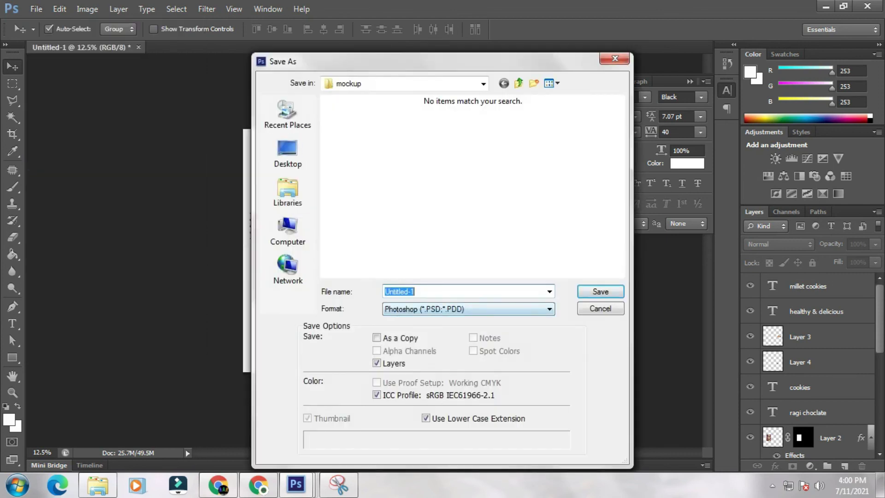
text(moc)
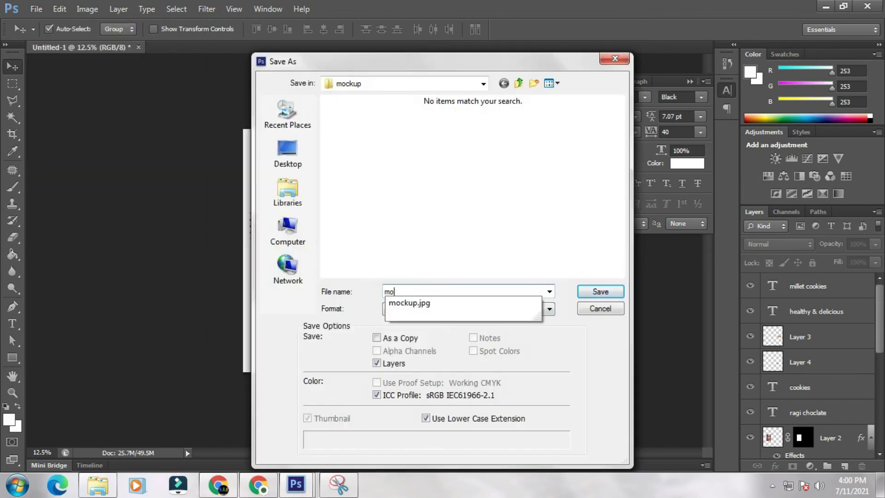
text(kup)
key(Return)
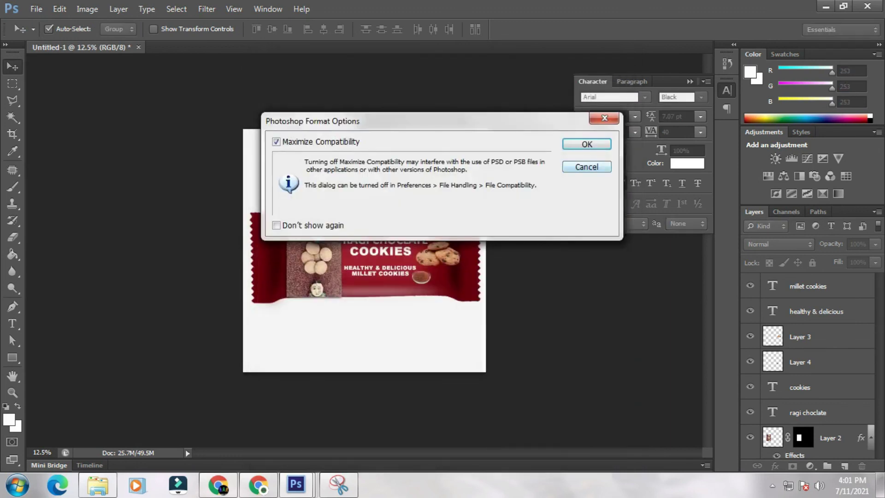
key(Return)
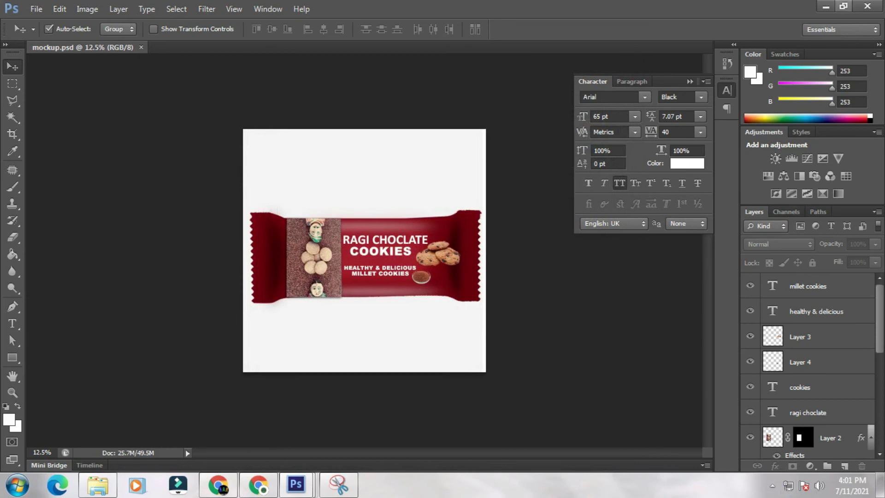
Switch to the desktop, open the mockup folder, and view the exported mockup JPEG in Windows Photo Viewer
click(826, 7)
click(826, 7)
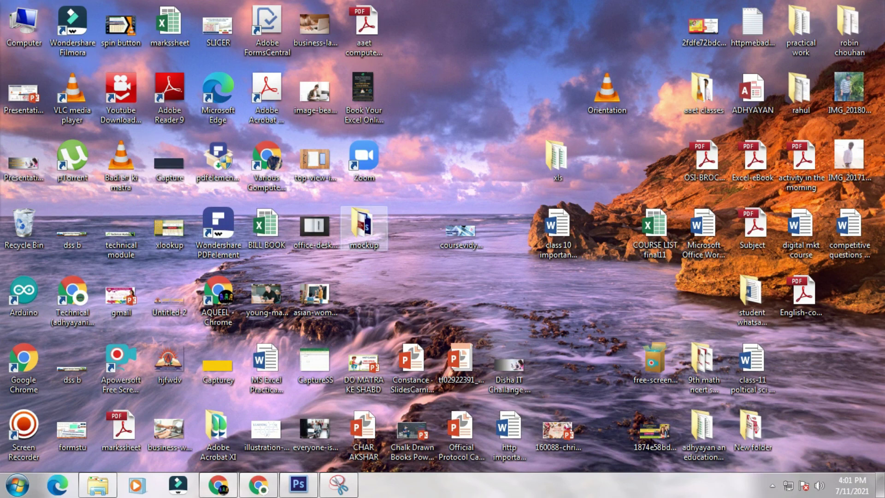
double_click(364, 227)
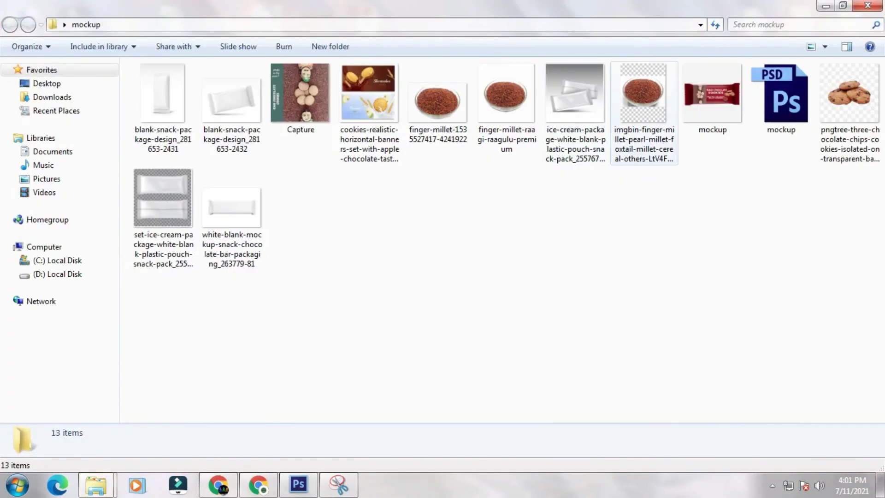
click(713, 98)
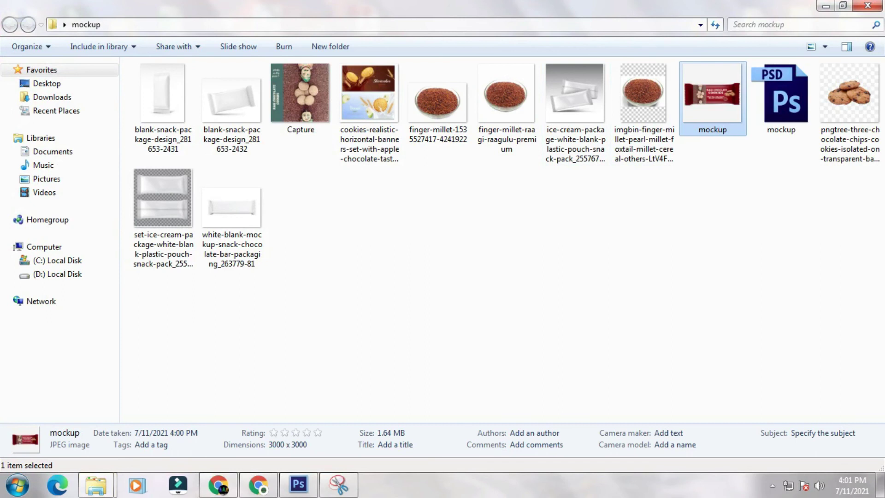
right_click(697, 95)
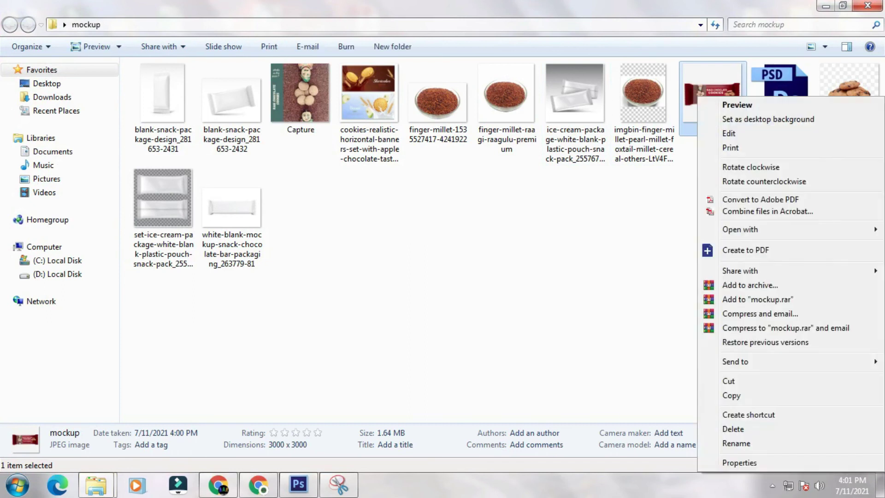
key(Escape)
key(Return)
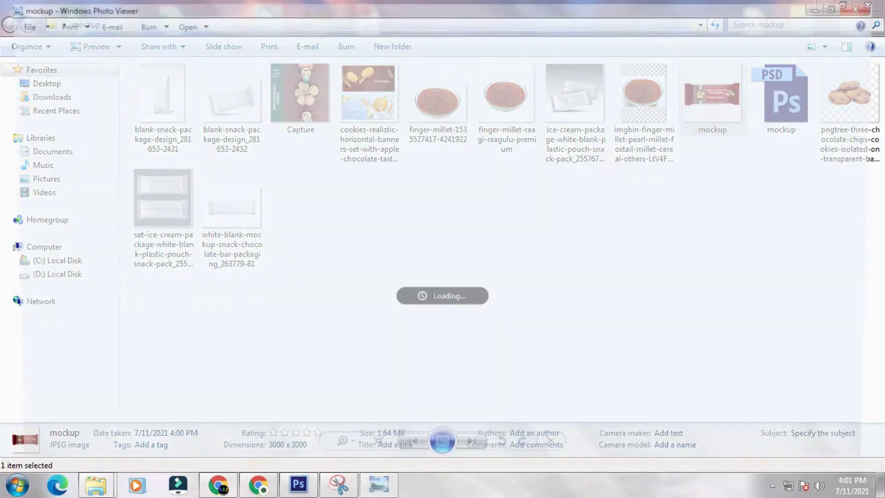